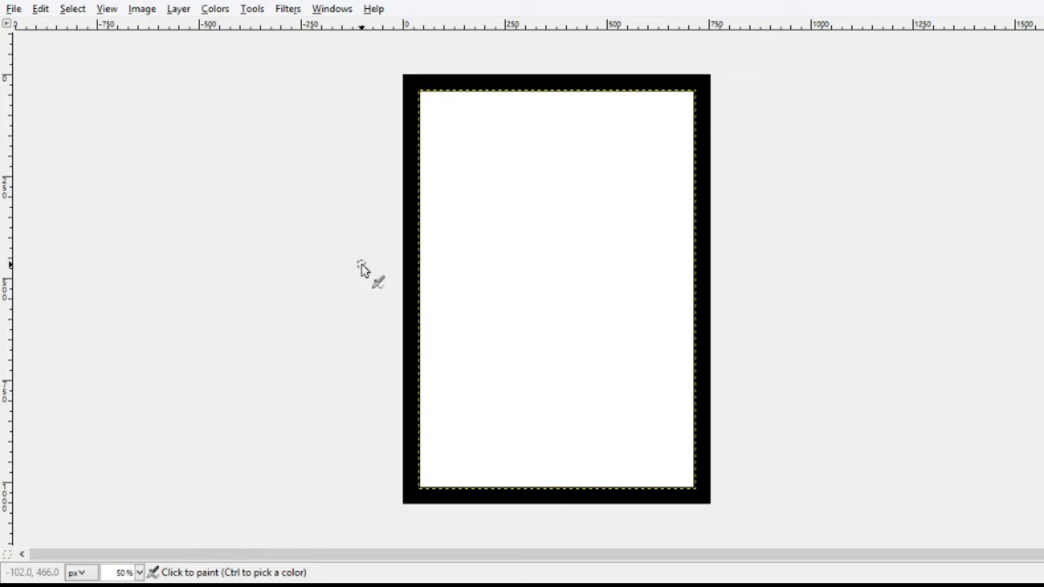
- Add the centered two-line text "SPIDER MASTER" in Armor Piercing at 140 px inside the card back's black frame
key(r)
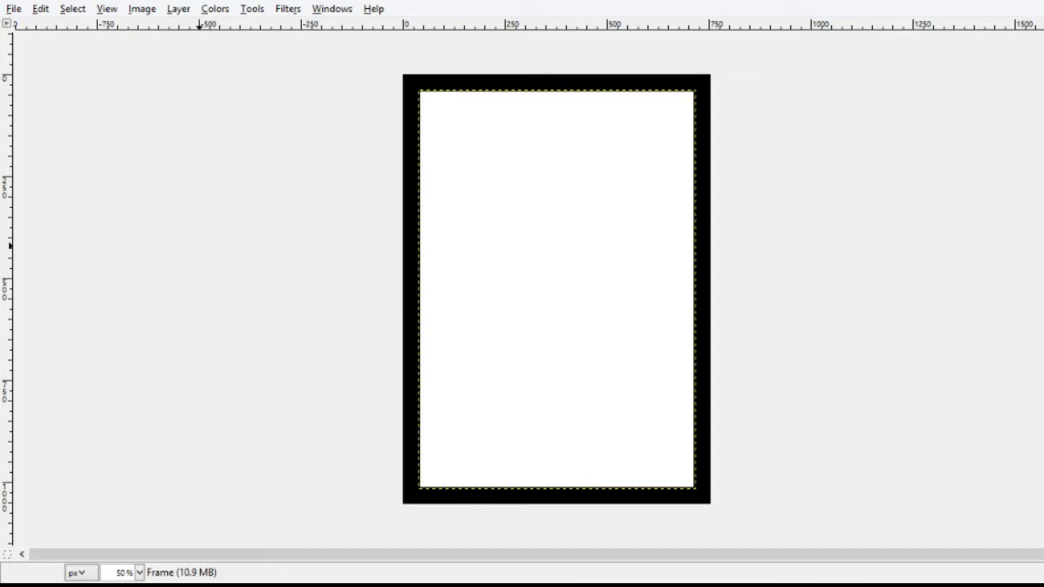
drag(437, 203, 676, 406)
text(SPIDERM)
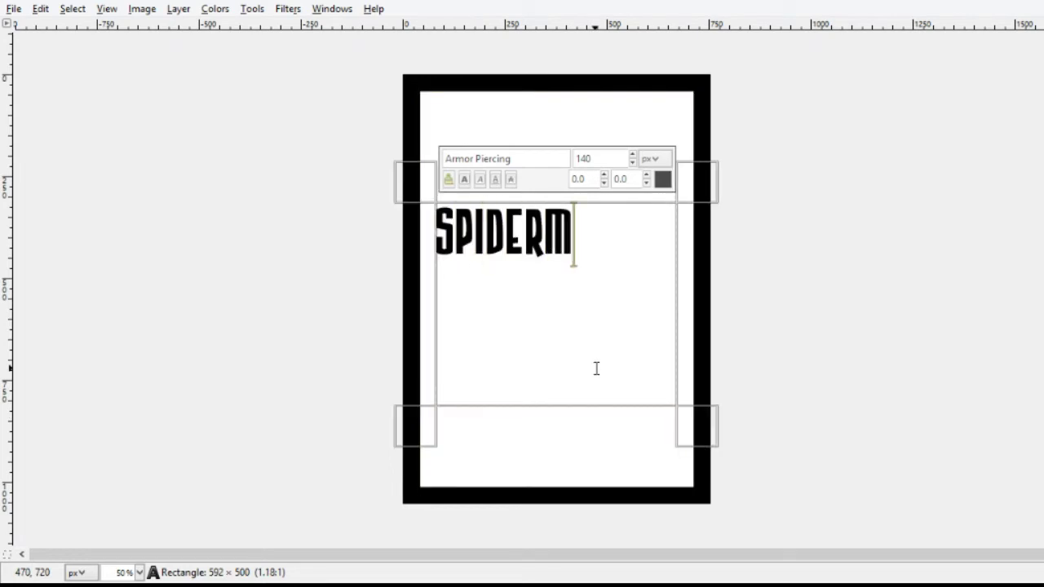
key(BackSpace)
key(Return)
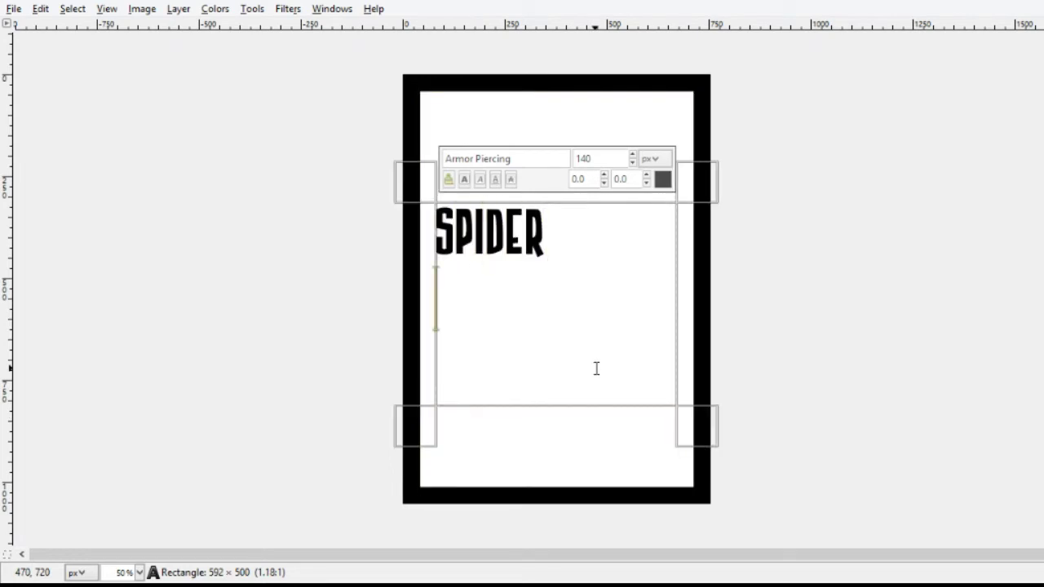
text(MASTER)
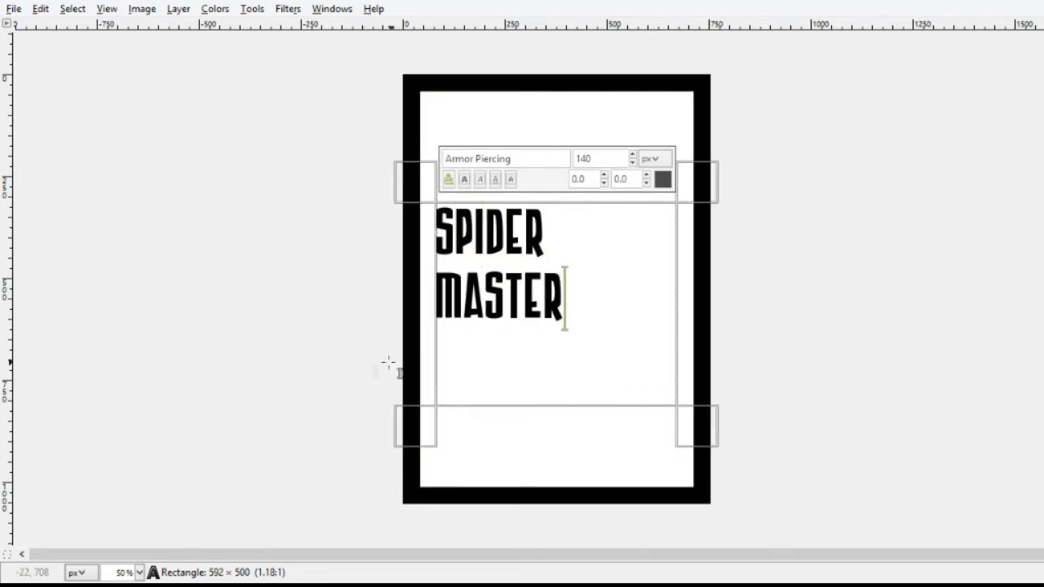
click(102, 450)
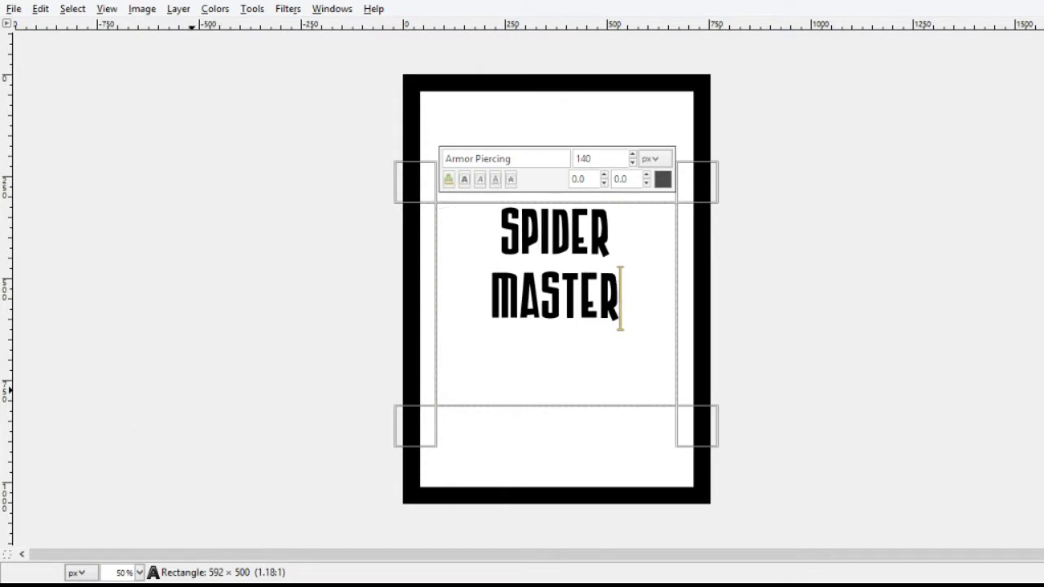
click(956, 266)
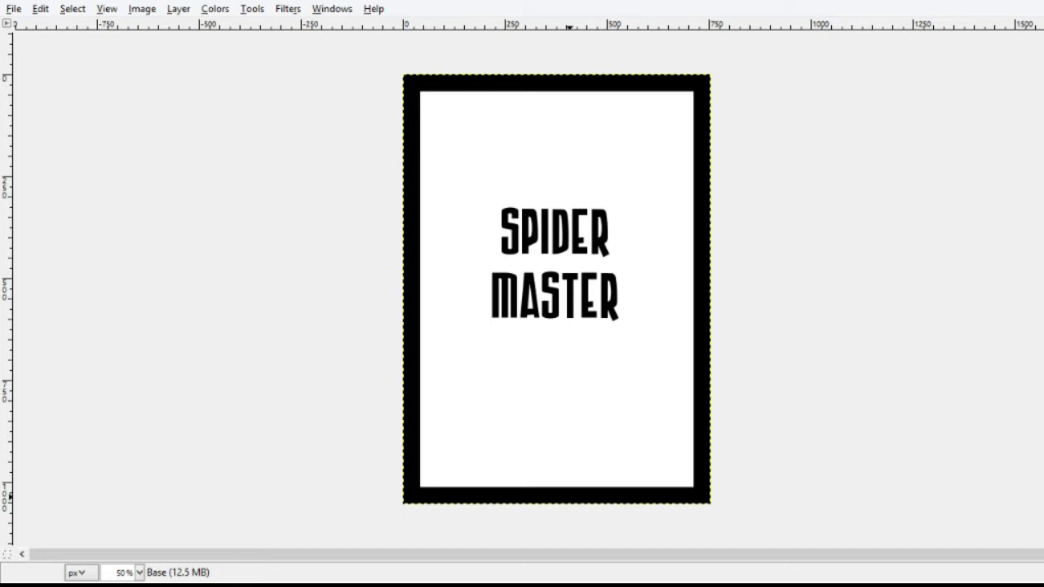
- Export the card back as cardback.png in the Spider Master folder and close the image
key(ctrl+e)
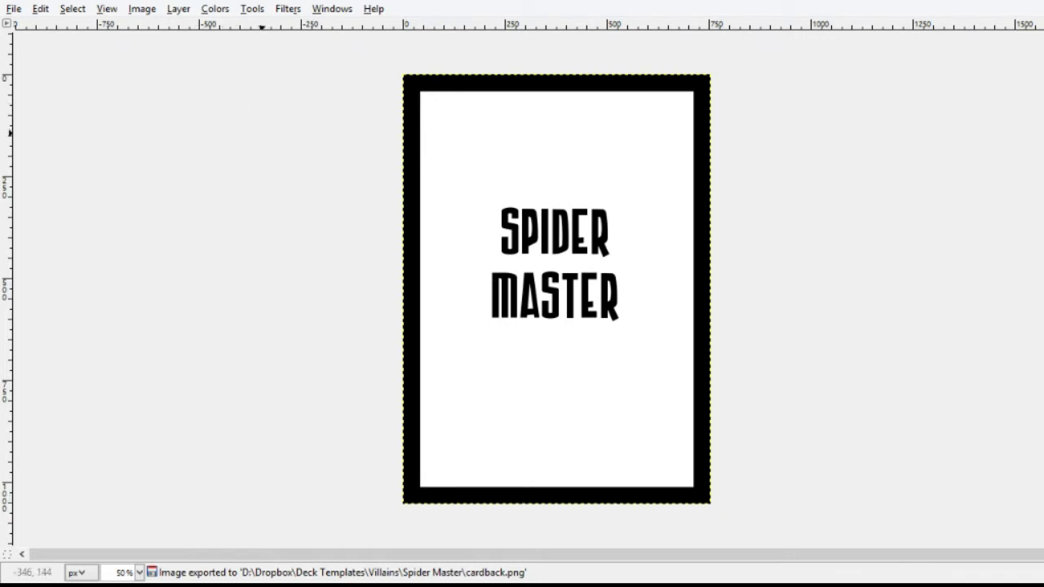
key(ctrl+w)
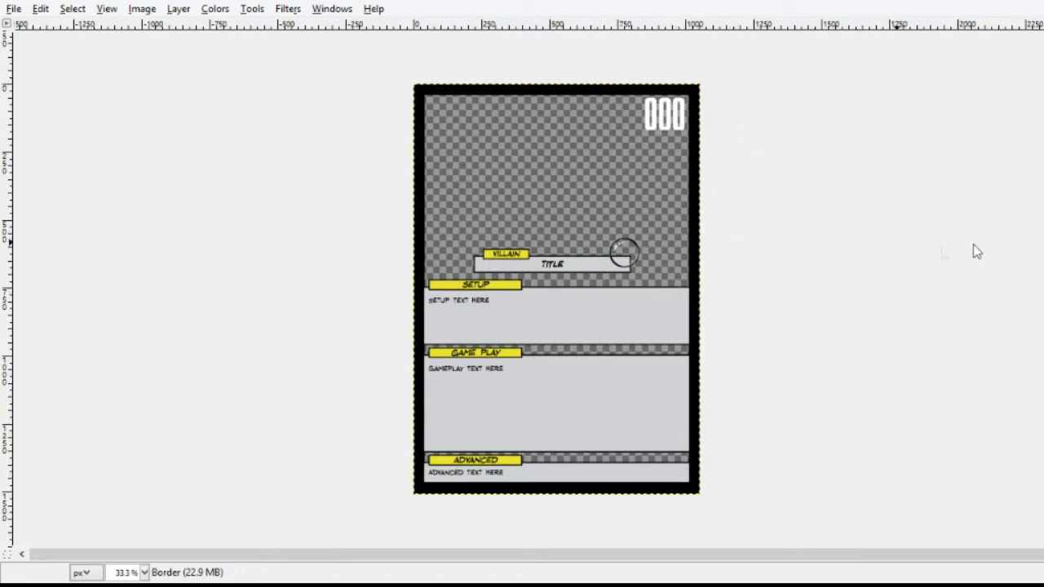
- Fill the transparent background behind the villain card's frame graphics with white, then make the Graphics #2 layer active
key(Page_Down)
key(Page_Up)
key(Page_Down)
key(Page_Up)
click(515, 195)
key(Page_Down)
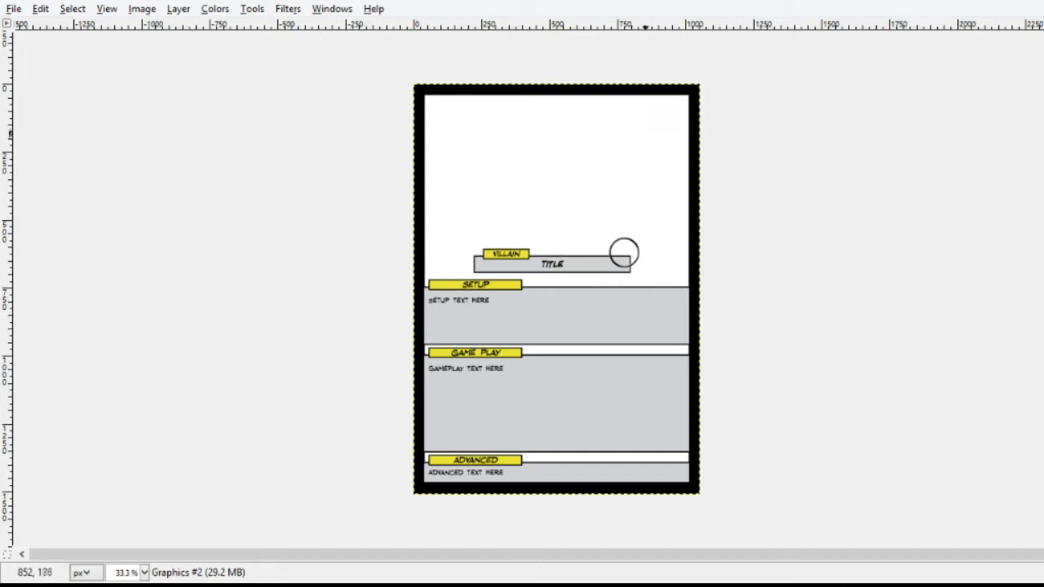
- Add "70" in the artwork area's upper right corner and "SPIDER MASTER" centered across it, in Armor Piercing at 140 px
drag(629, 102, 683, 149)
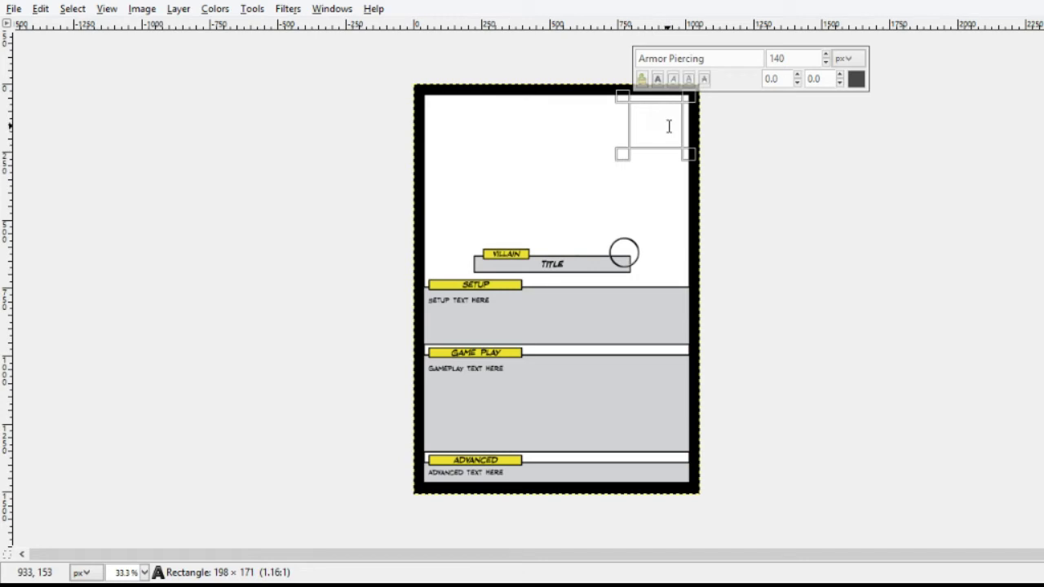
text(70)
drag(442, 151, 678, 222)
text(SPIDER MASTER)
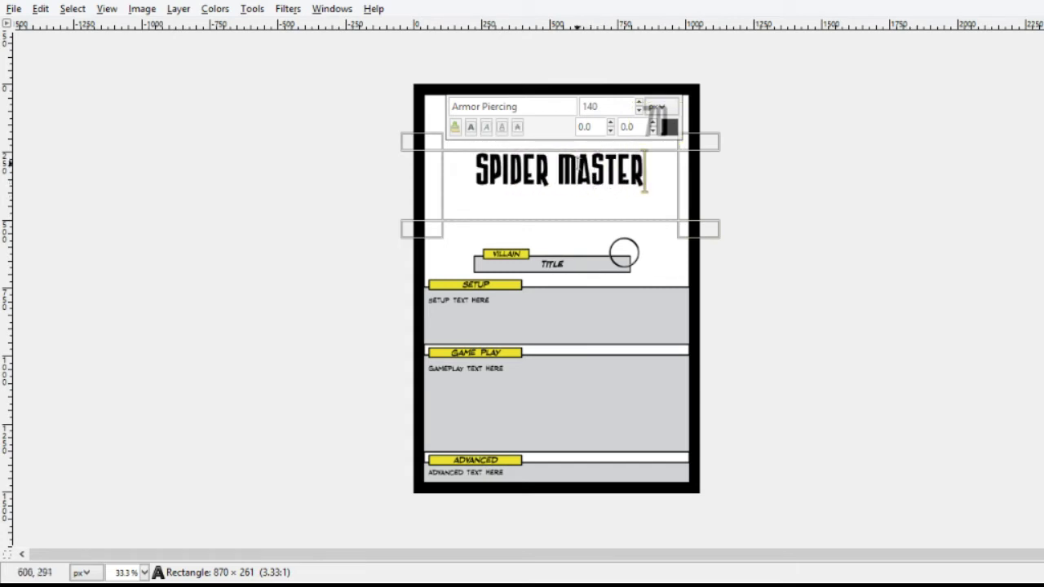
drag(564, 144, 564, 153)
- Erase the placeholder word TITLE from the villain title bar and fill the gap with the bar's grey
drag(462, 226, 669, 299)
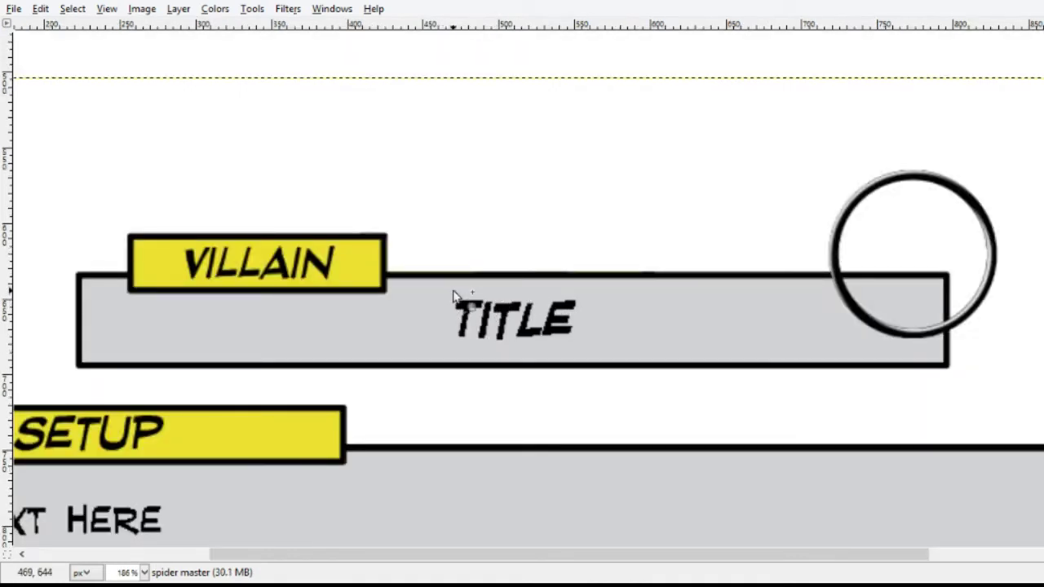
scroll(458, 292, down, 3)
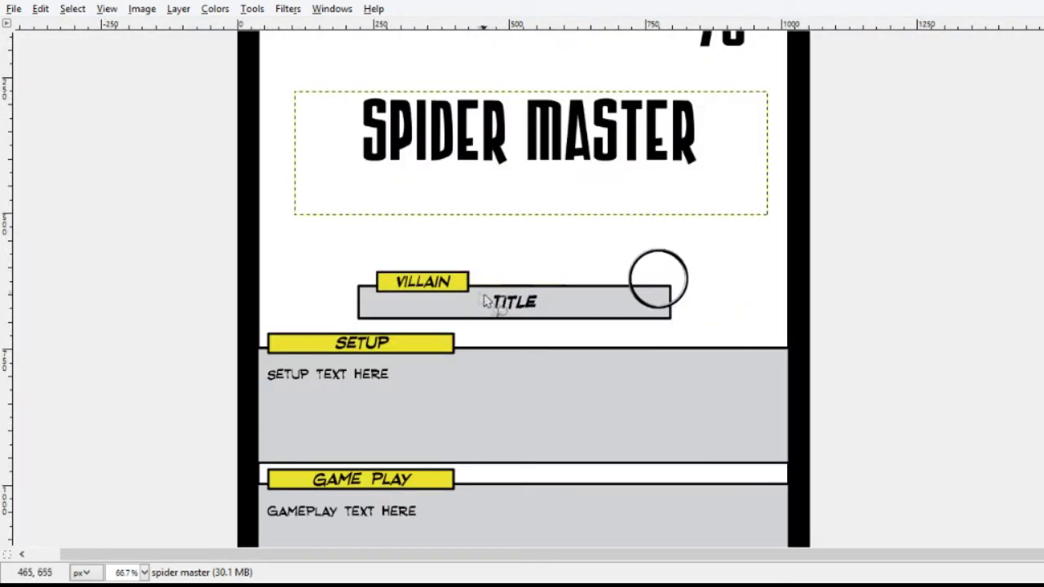
drag(488, 292, 548, 313)
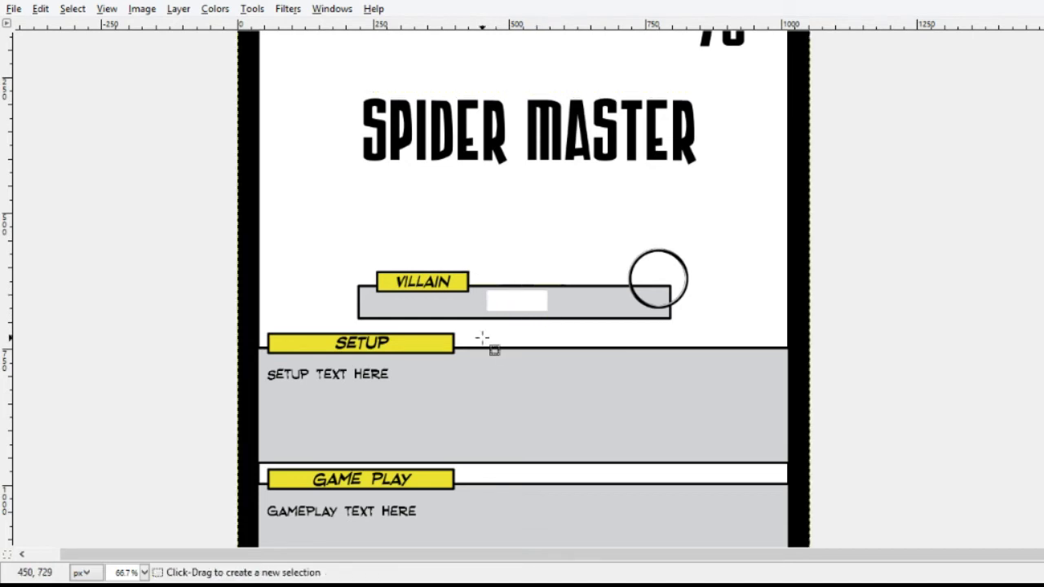
key(o)
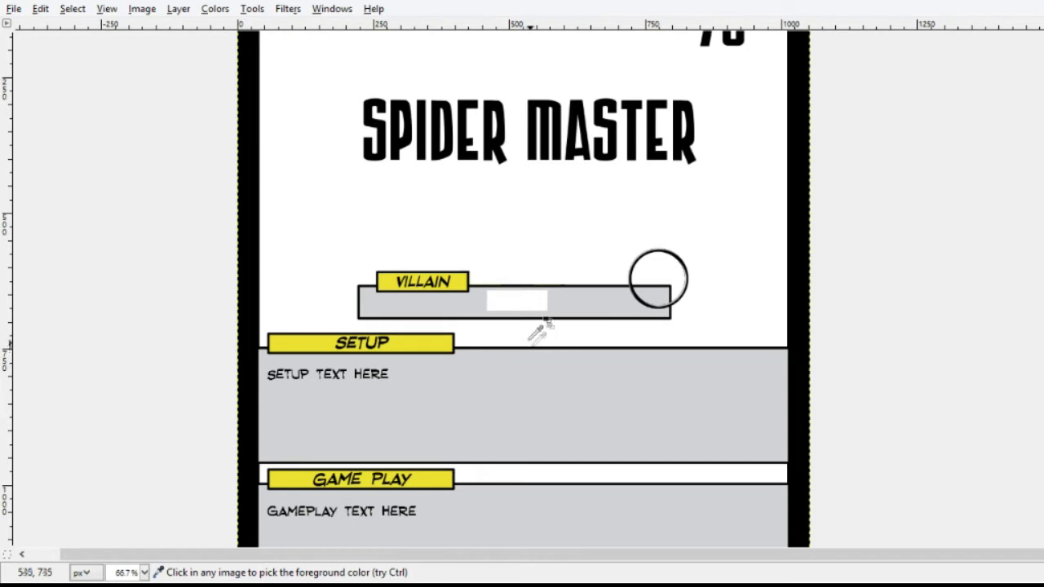
key(shift+b)
click(514, 308)
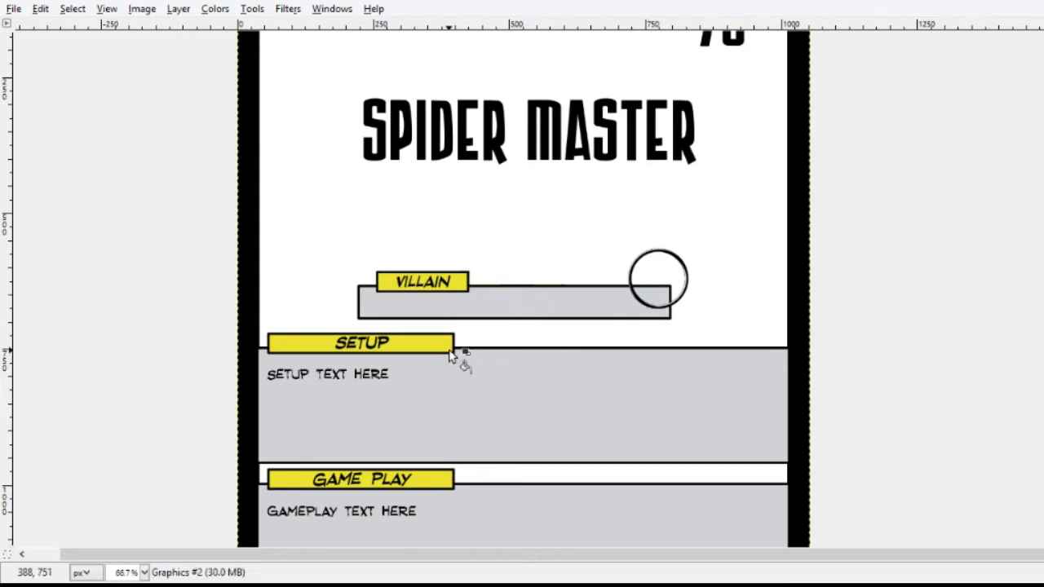
- Add the centered title "CALL OF THE SPIDER" in the villain title bar using RedStateBlueState BB at 40 px
key(t)
drag(364, 296, 668, 316)
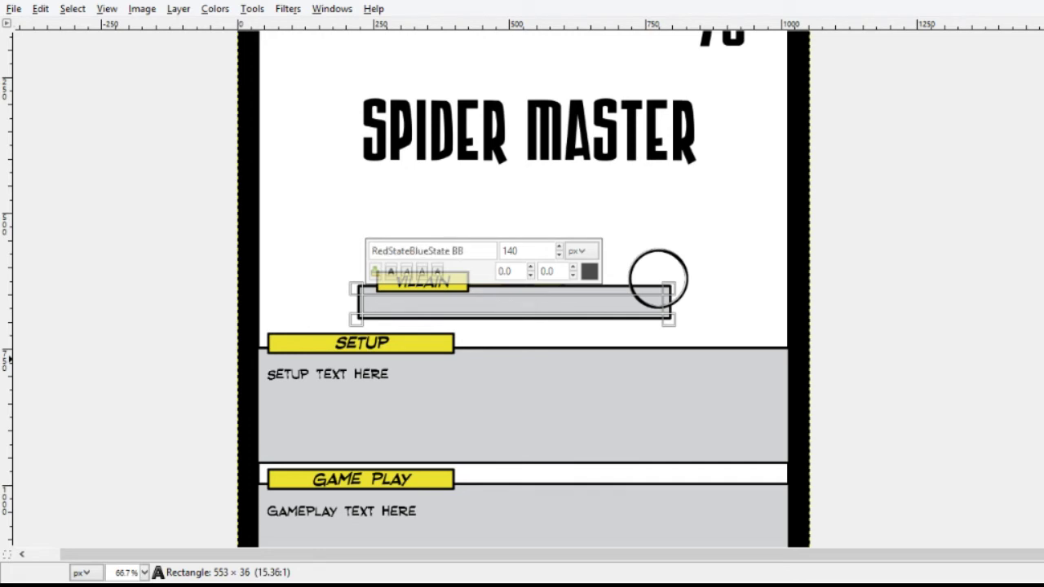
key(Return)
text(CALL)
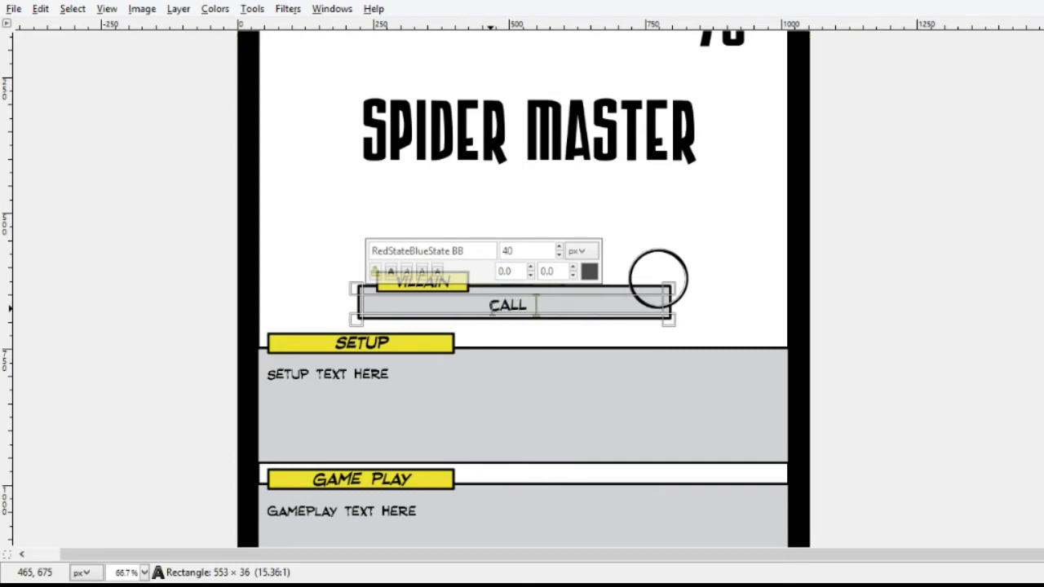
text( OF THE SPIDER)
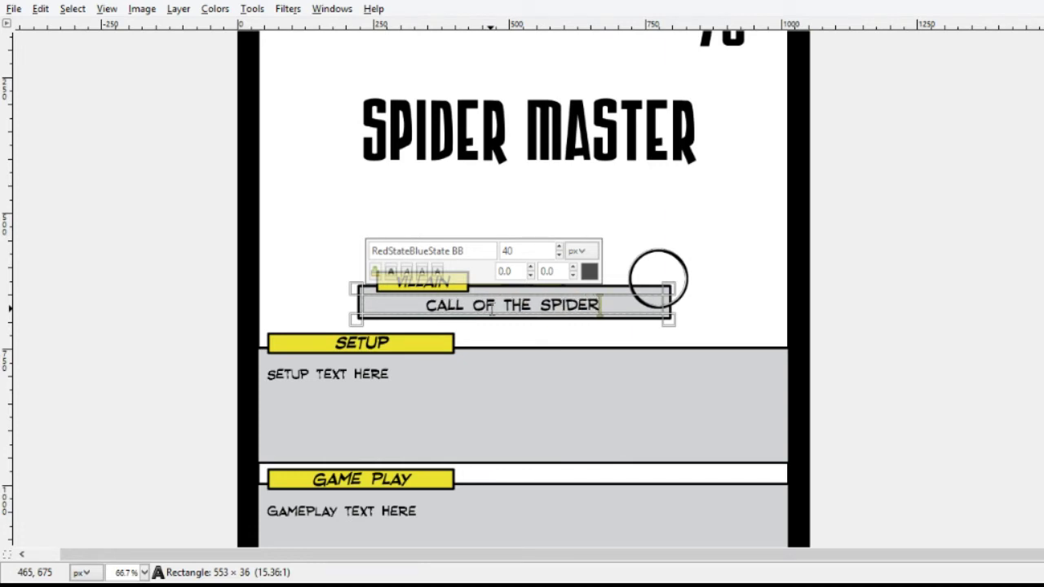
- Erase the placeholder texts in the Setup, Game Play and Advanced boxes
scroll(895, 276, down, 5)
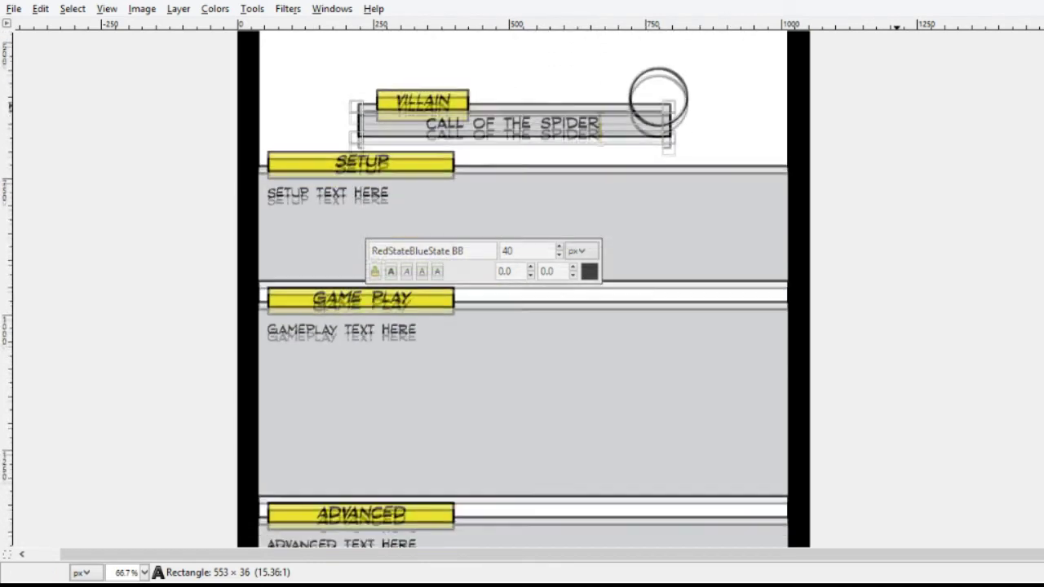
key(r)
drag(261, 150, 407, 187)
key(Delete)
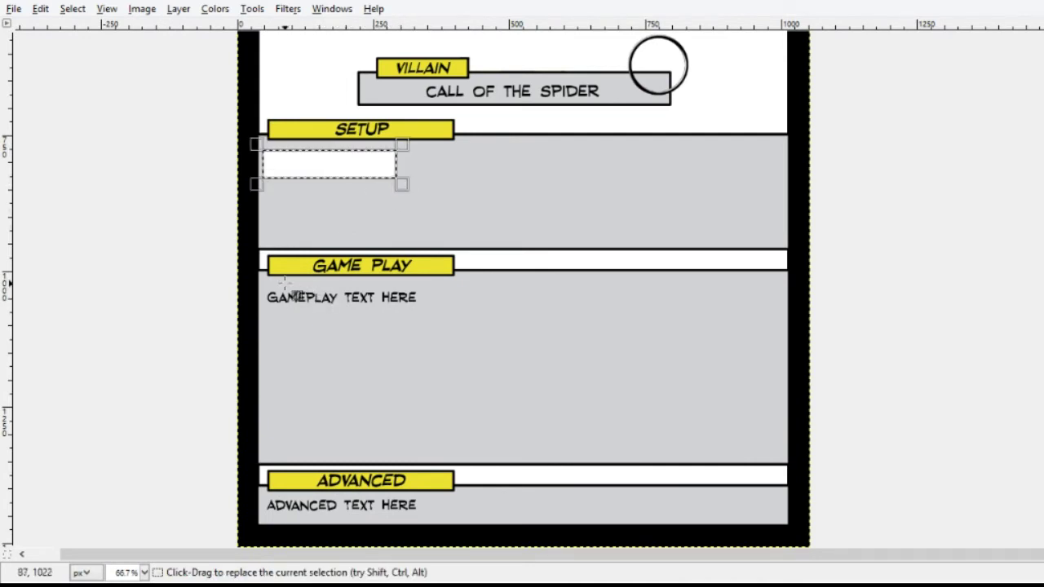
drag(263, 285, 430, 318)
key(Delete)
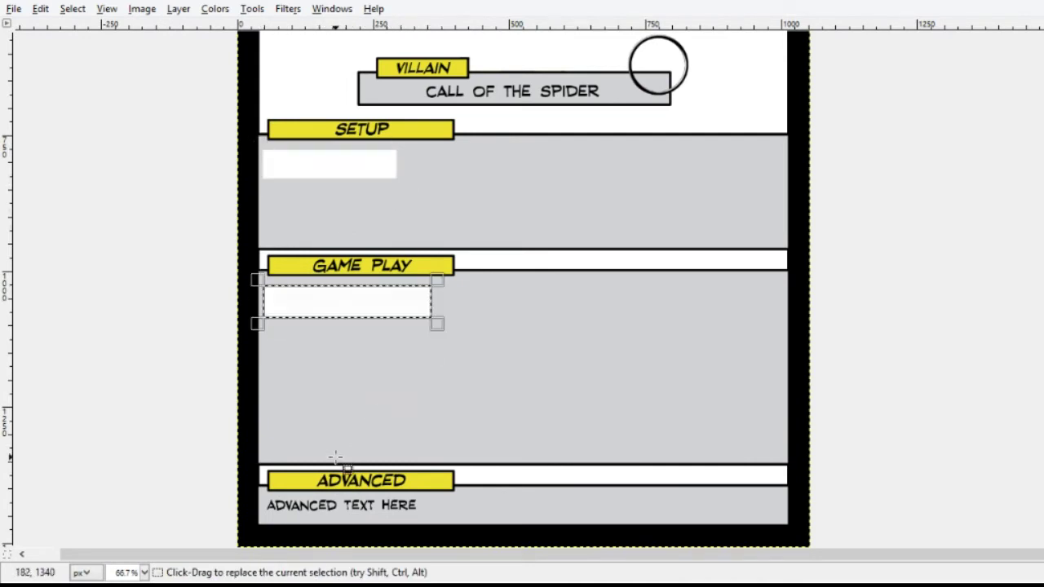
drag(262, 494, 427, 516)
key(Delete)
click(502, 416)
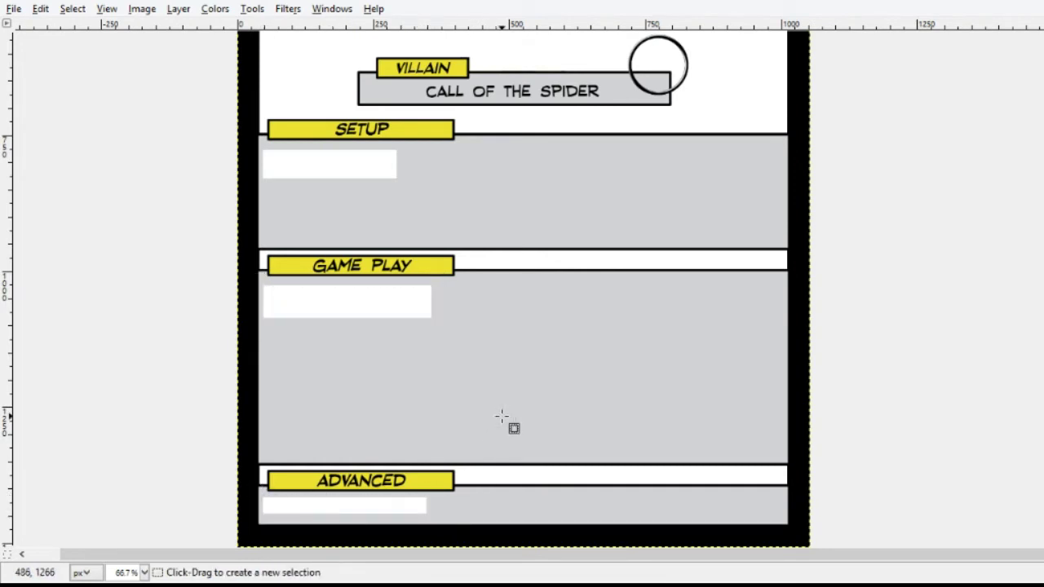
- Fill the erased patches in the Advanced, Game Play and Setup boxes with the boxes' grey
key(shift+b)
click(408, 503)
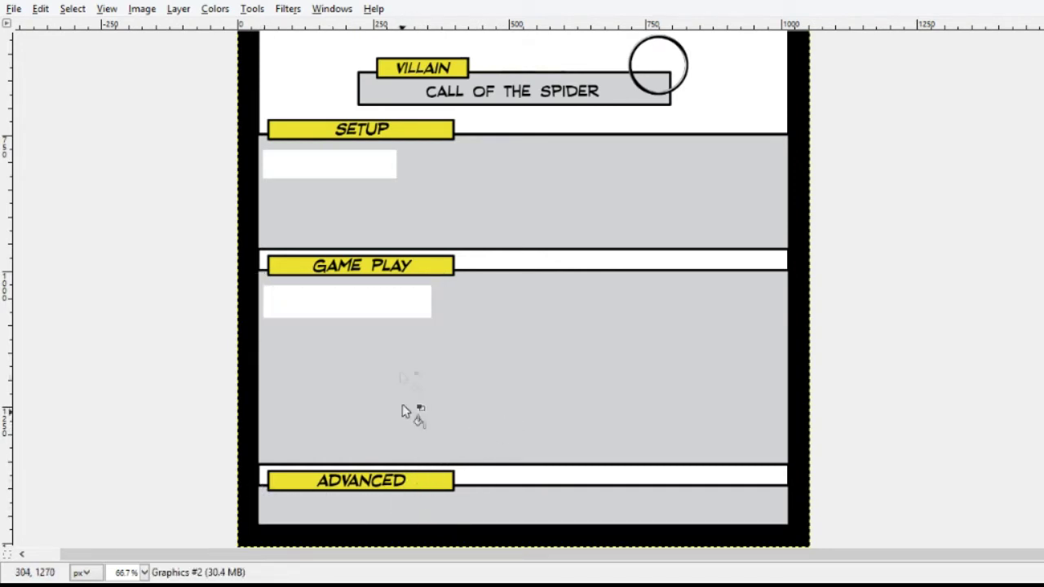
click(399, 310)
click(377, 171)
- Add the setup paragraph beginning "AT THE START OF THE GAME, PUT SPIDER MASTER INTO PLAY" in the Setup box at 30 px
key(t)
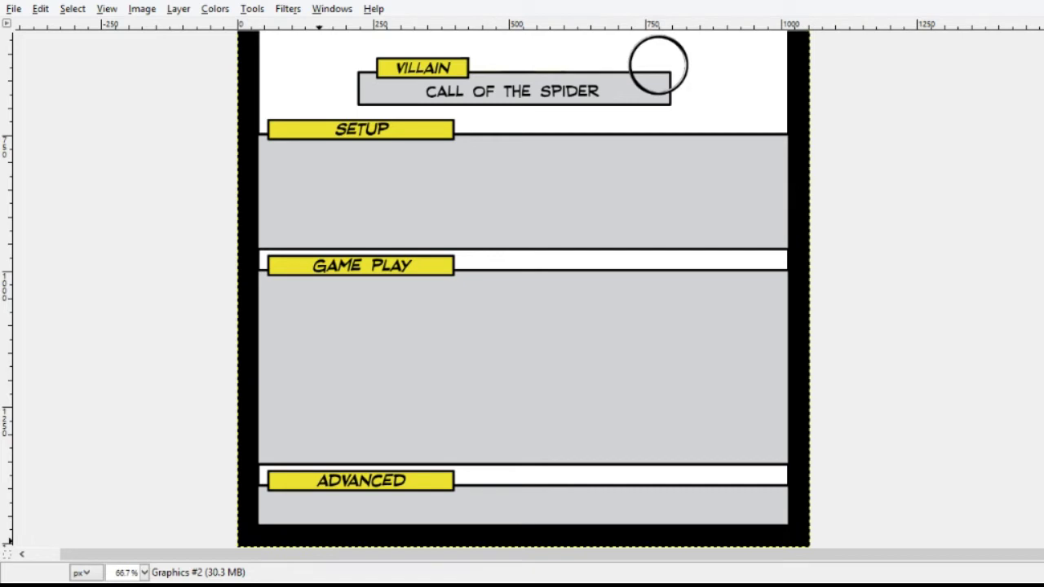
click(264, 147)
drag(265, 146, 779, 237)
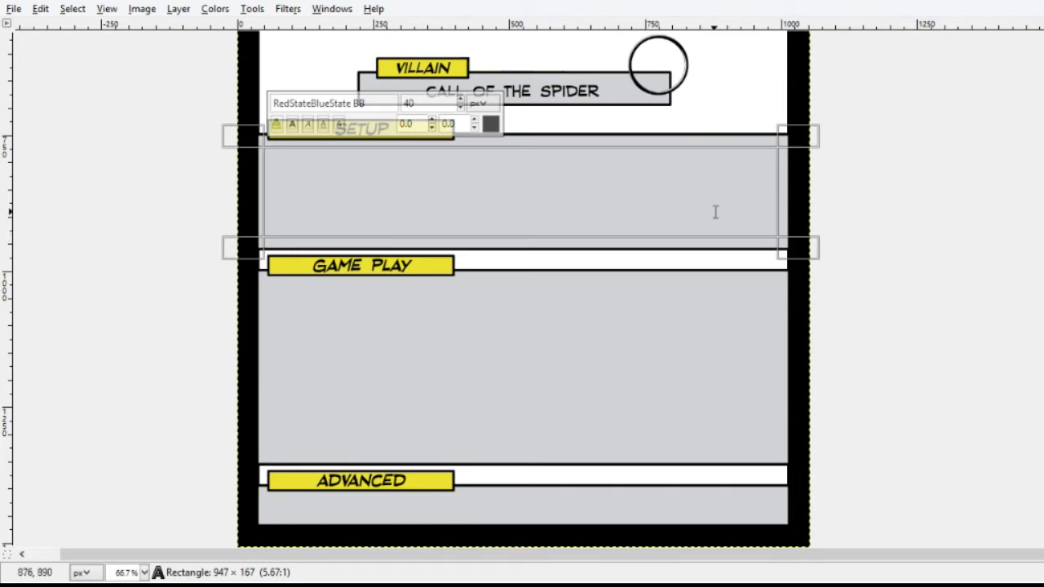
text(AT THE START OF THE GAME, PUT SPIDER MASTER INTO PLAY, CALL OF THE SPIDER SIDE UP. SHUFFLE THE VILLAIN DECK AND REVEAL CARDS UNTIL (H)-2 SPIDER CARDS ARE REVEALED. PUT THEM INTO PLAY AND SHUFFLE THE OTHER REVEALED CARDS INTO THE VILLAIN DECK.)
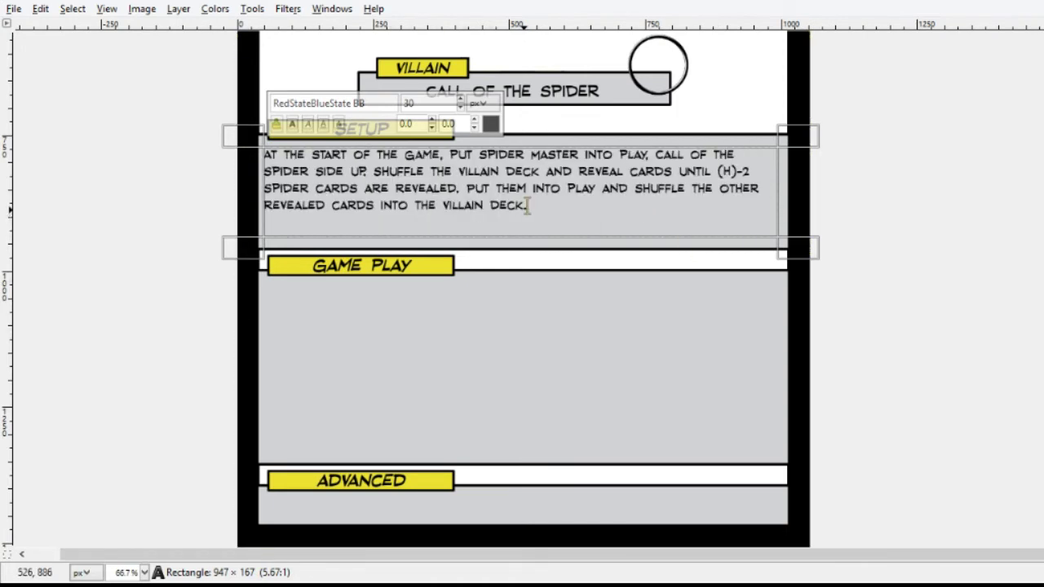
- Start a new line before "(H)" in the setup text and write "minus 2" in place of "-2"
click(735, 172)
key(Left)
key(Left)
key(Left)
key(Return)
key(Right)
key(Right)
key(Delete)
text(minus)
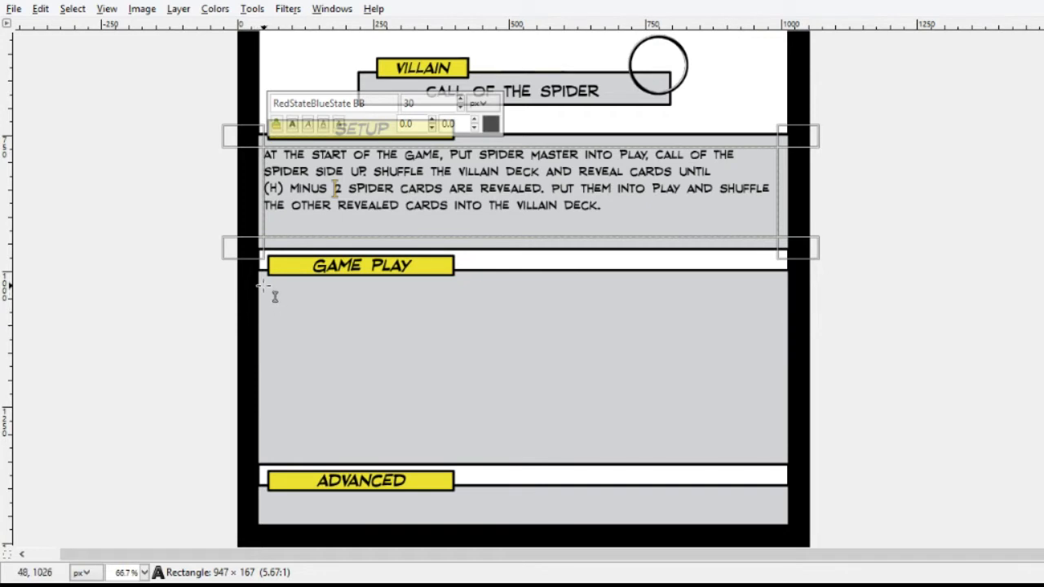
- Add the rules paragraph beginning "When a spider card enters play, place (H) spider tokens on it" in the Game Play box
drag(263, 284, 779, 455)
text(When a spider card enters play, place (H) spider tokens on it. When a spider card would be destroyed, remove a spider token from it. If a token is removed this way, prevent the destruction. X on spider cards is equal to 1 plus the number of spider tokens on that card. At the end of the villain turn, play the top card of the villain deck.)
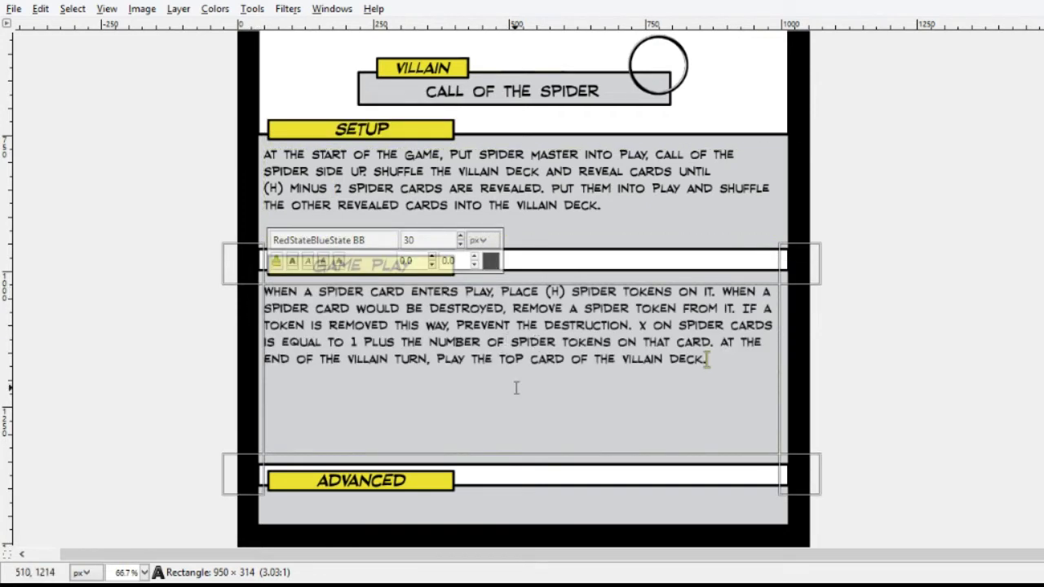
drag(551, 292, 564, 292)
key(shift+Left)
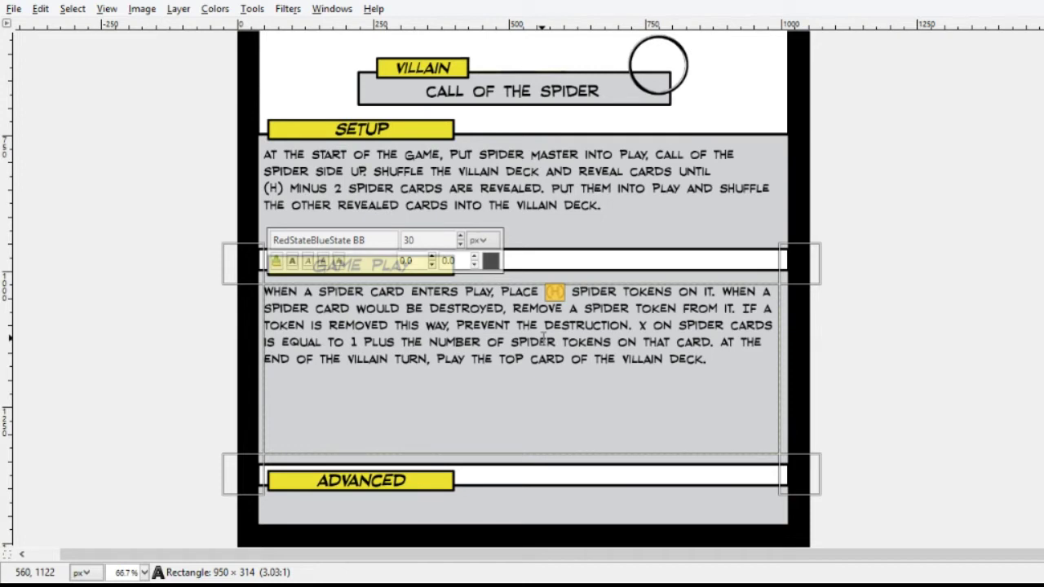
key(BackSpace)
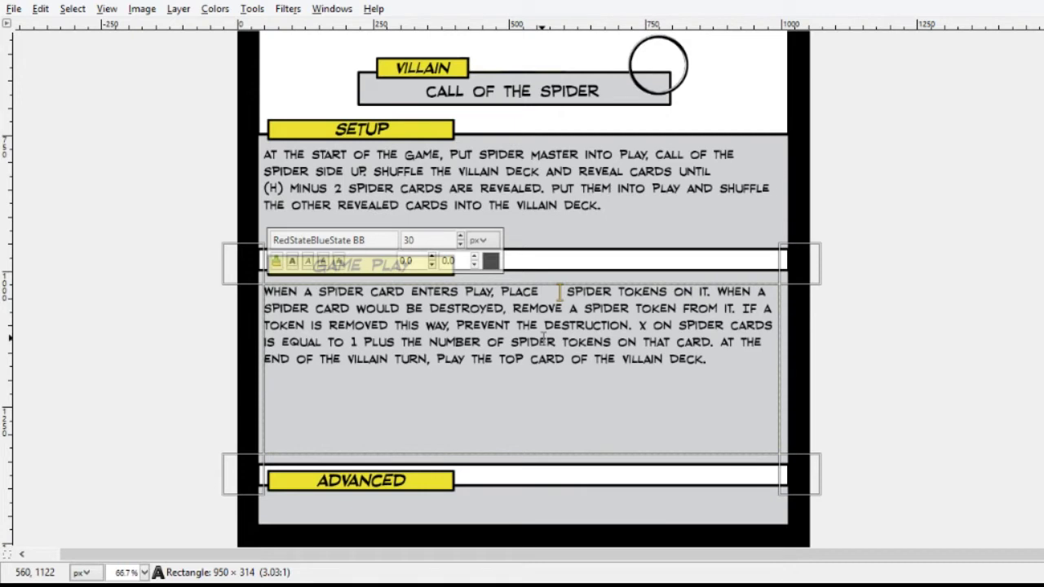
key(ctrl+z)
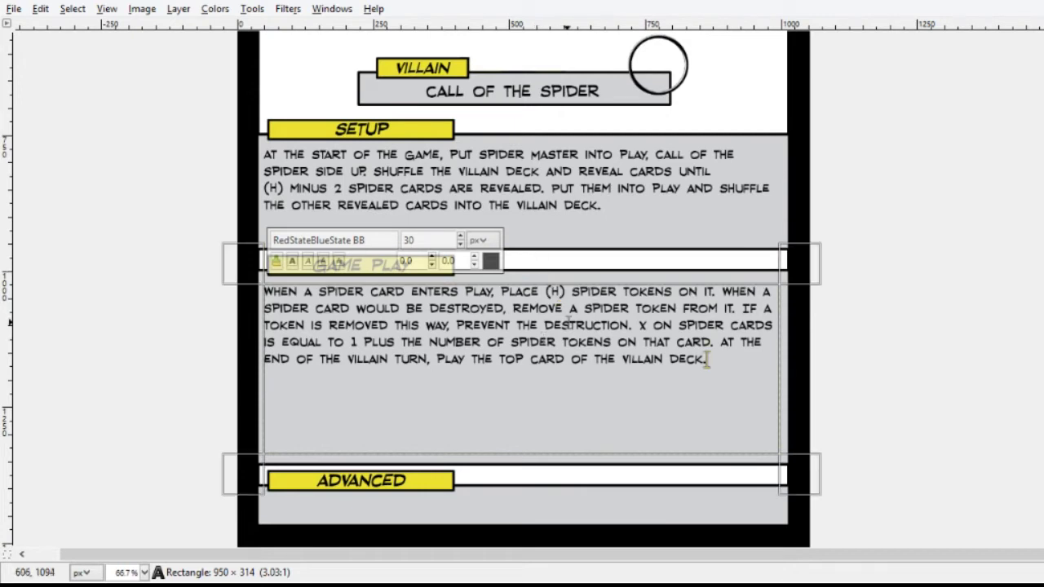
- Italicize "SPIDER MASTER" in the setup text and return to editing the Game Play text
click(477, 164)
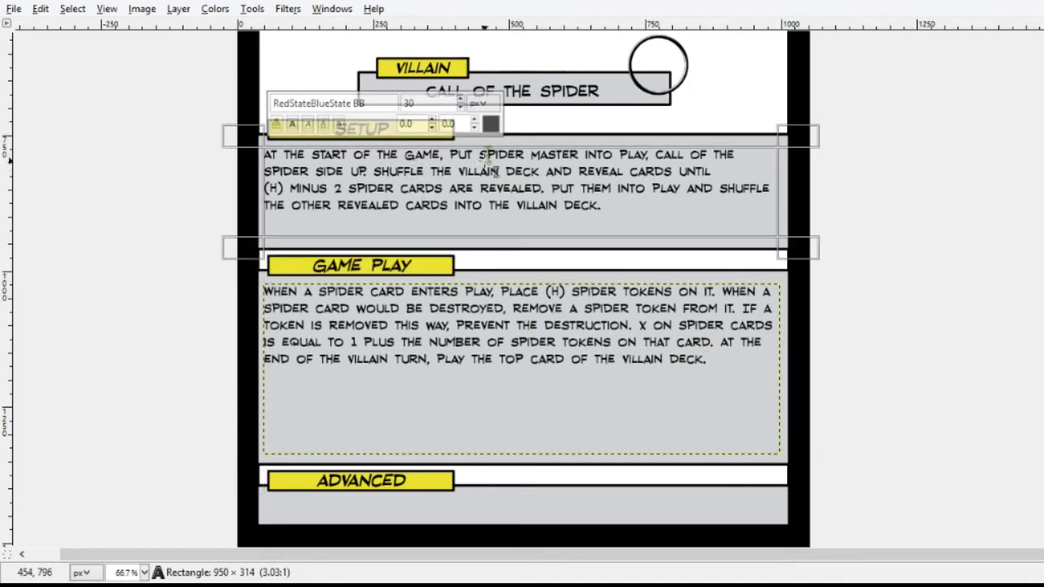
drag(479, 155, 579, 155)
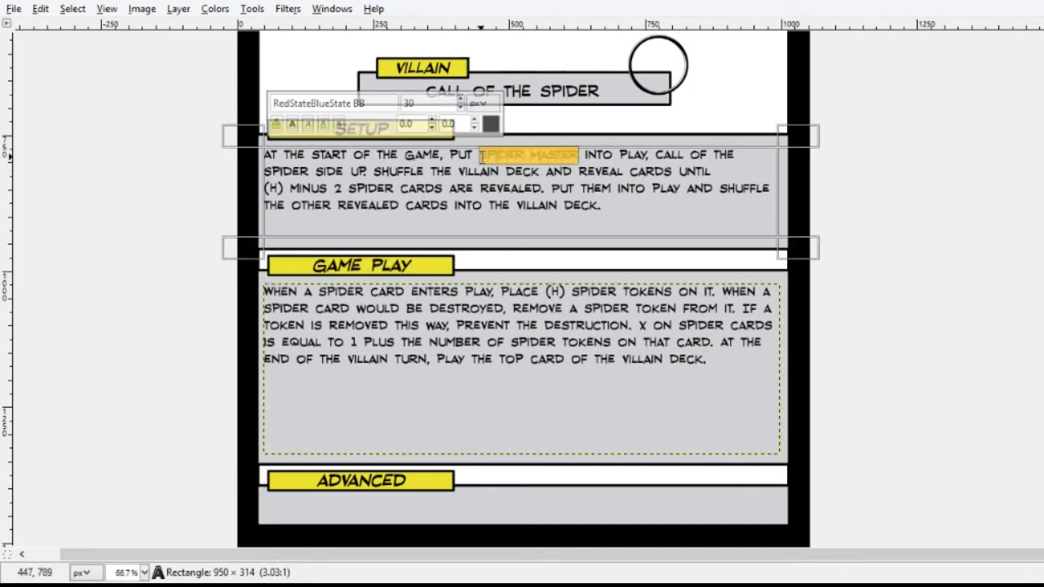
click(310, 122)
click(749, 405)
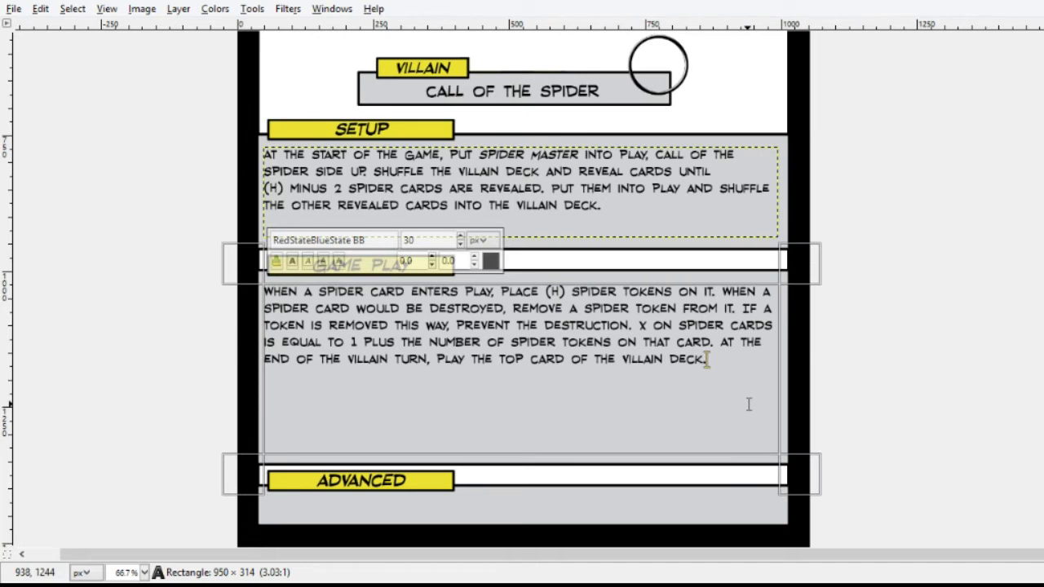
- Add the text "Increase damage dealt by villain targets by 1." in the Advanced box at 30 px
click(983, 386)
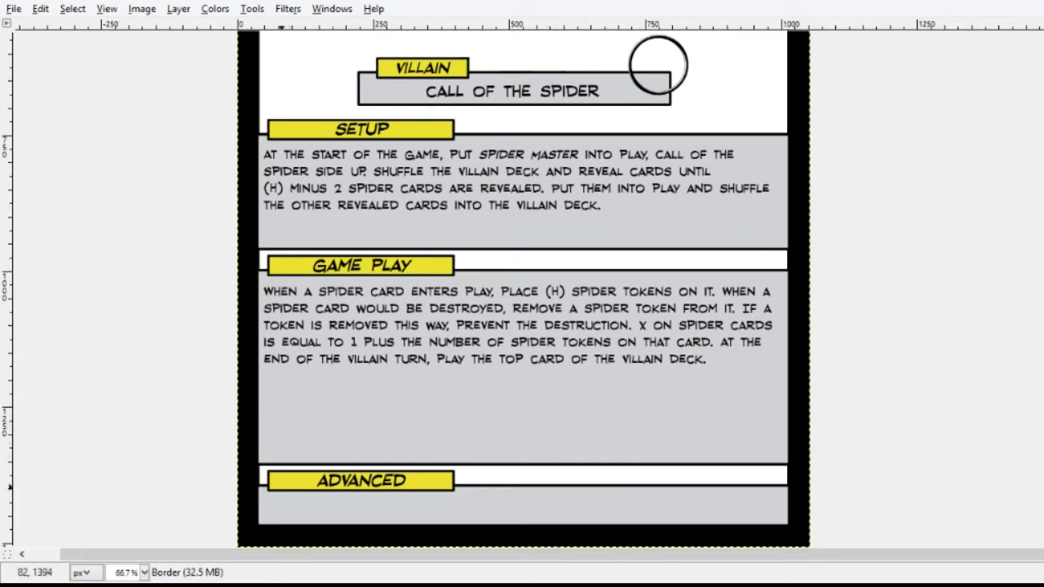
drag(263, 495, 781, 521)
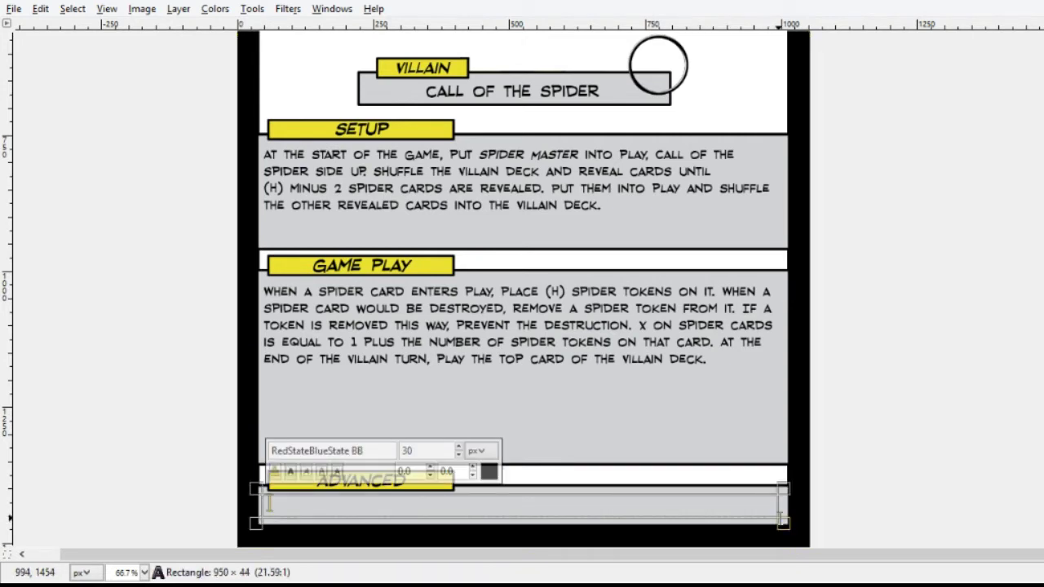
text(Increase Damage Dealt By Villain )
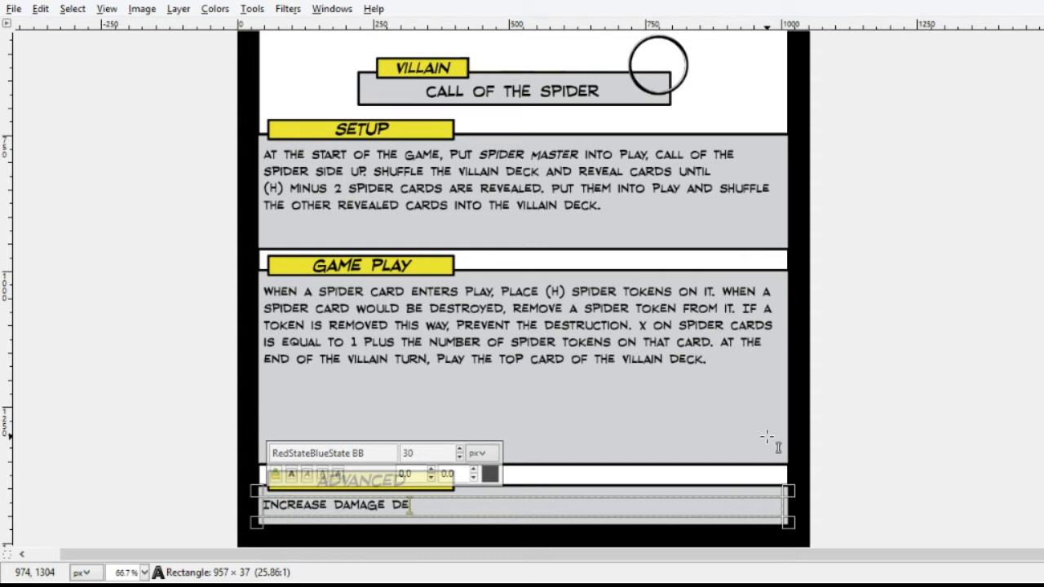
text(Targets By 1.)
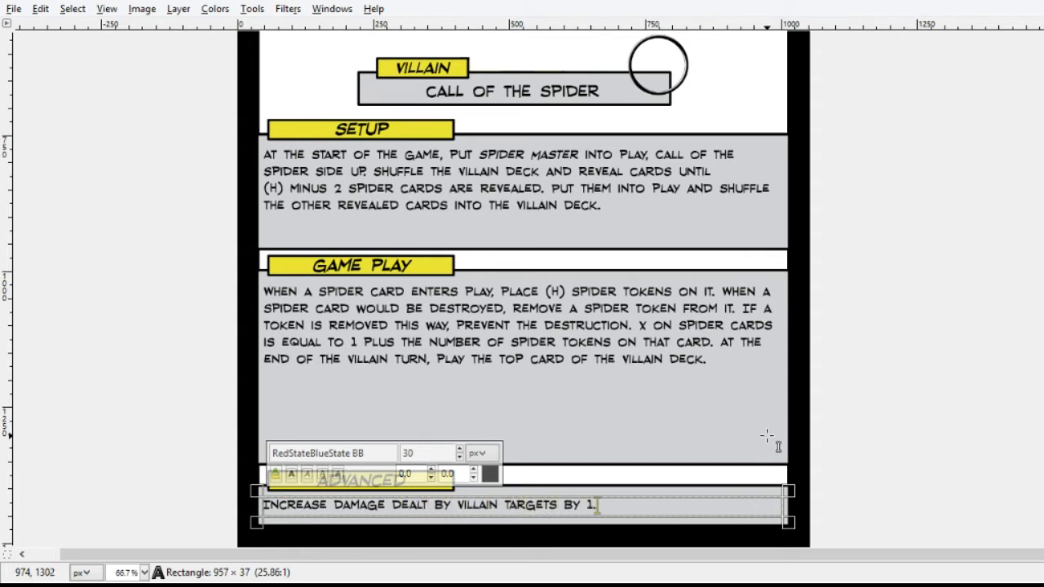
key(Escape)
- Export the finished Spider Master card front as spidermaster-front.png
scroll(522, 285, up, 5)
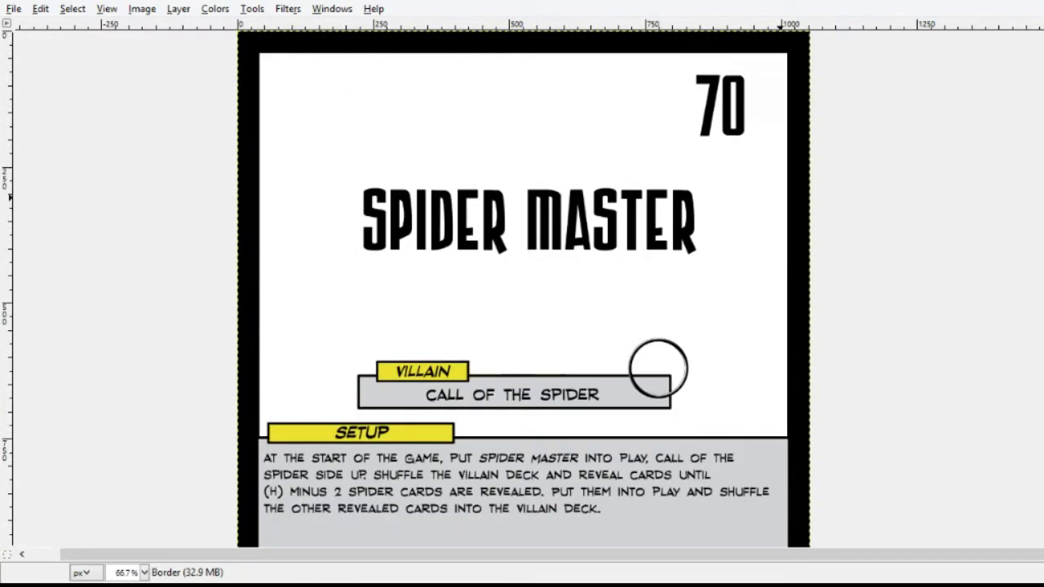
key(ctrl+e)
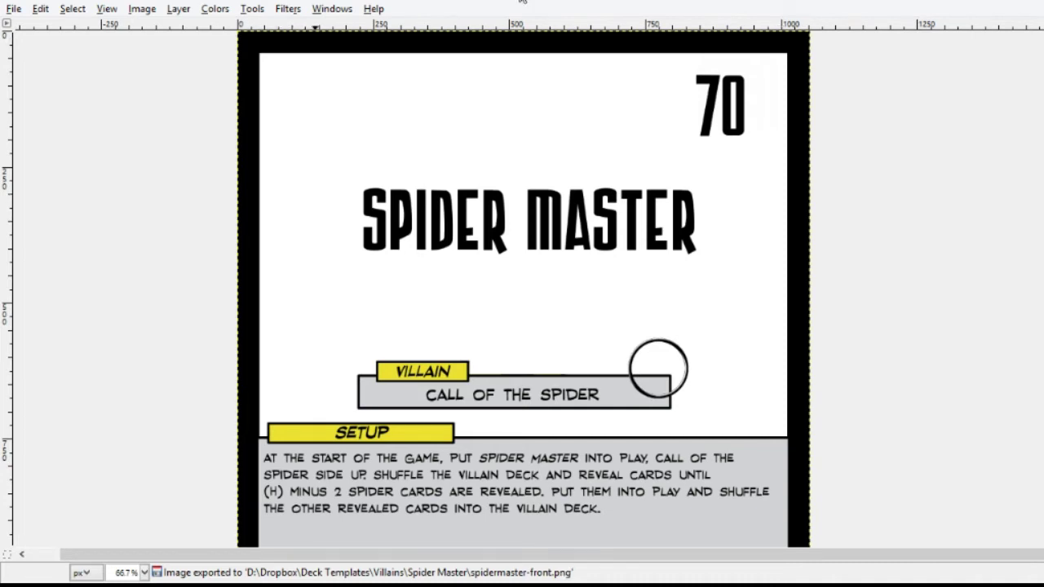
key(ctrl+w)
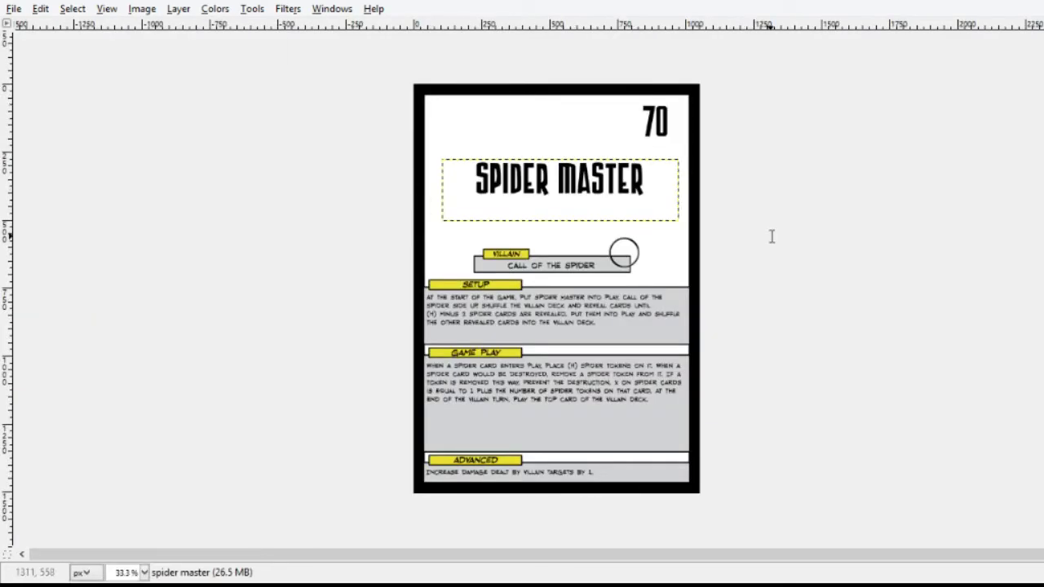
- Enlarge the canvas to about 2100 × 3000 px and extend the Border layer to the full image size
click(1009, 426)
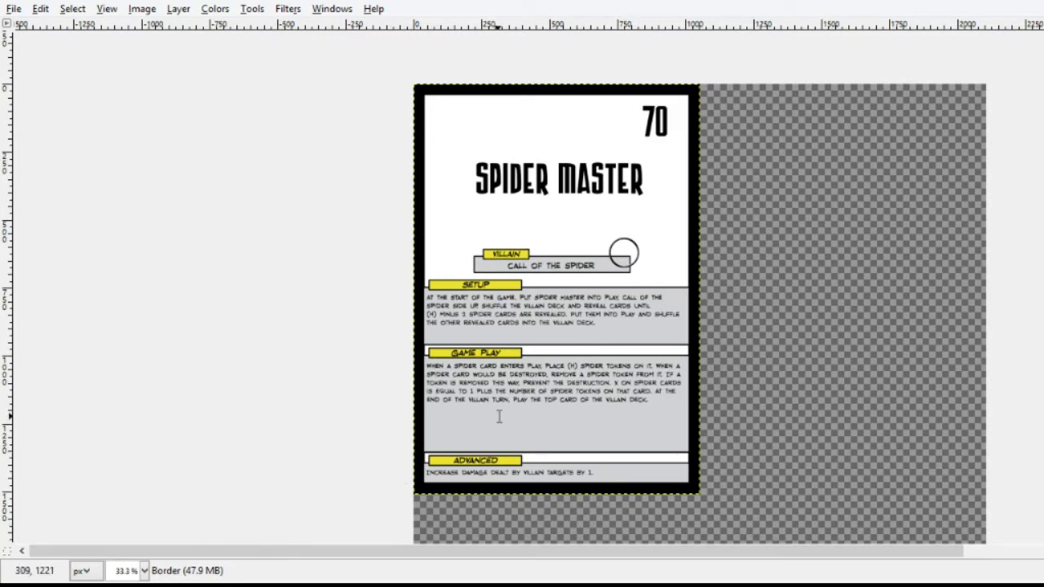
scroll(499, 417, down, 2)
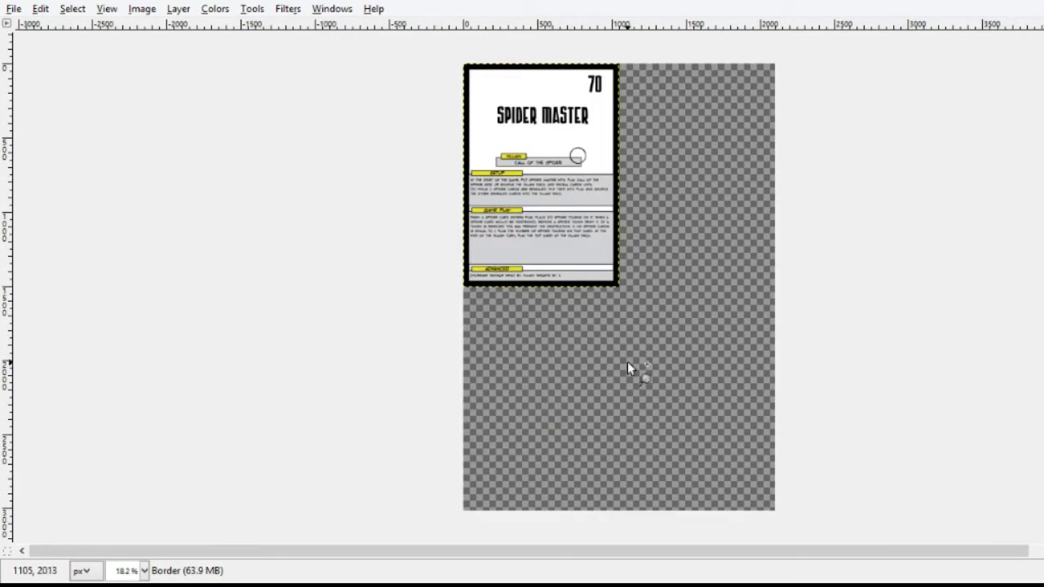
click(178, 9)
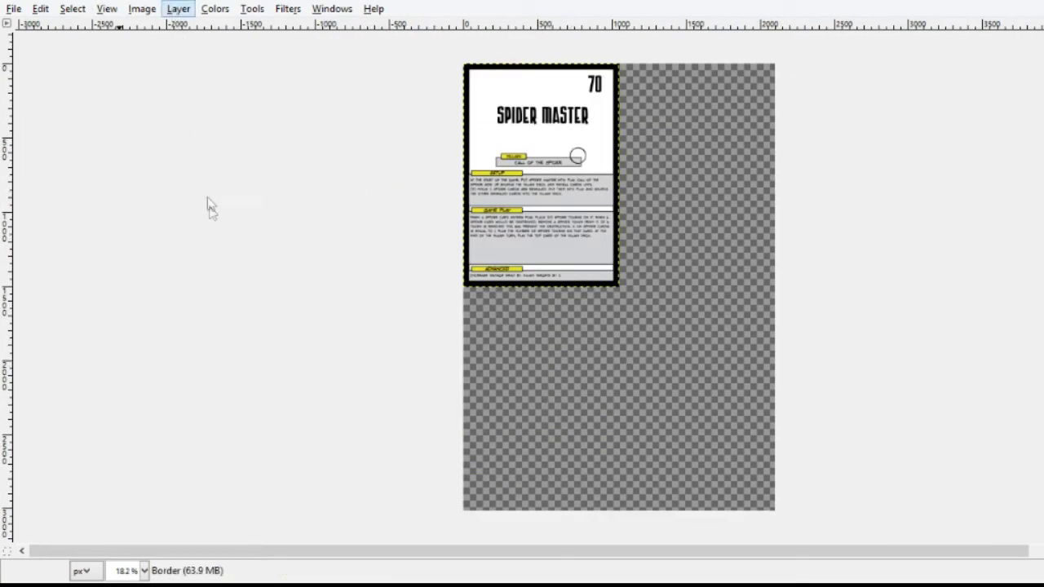
click(214, 246)
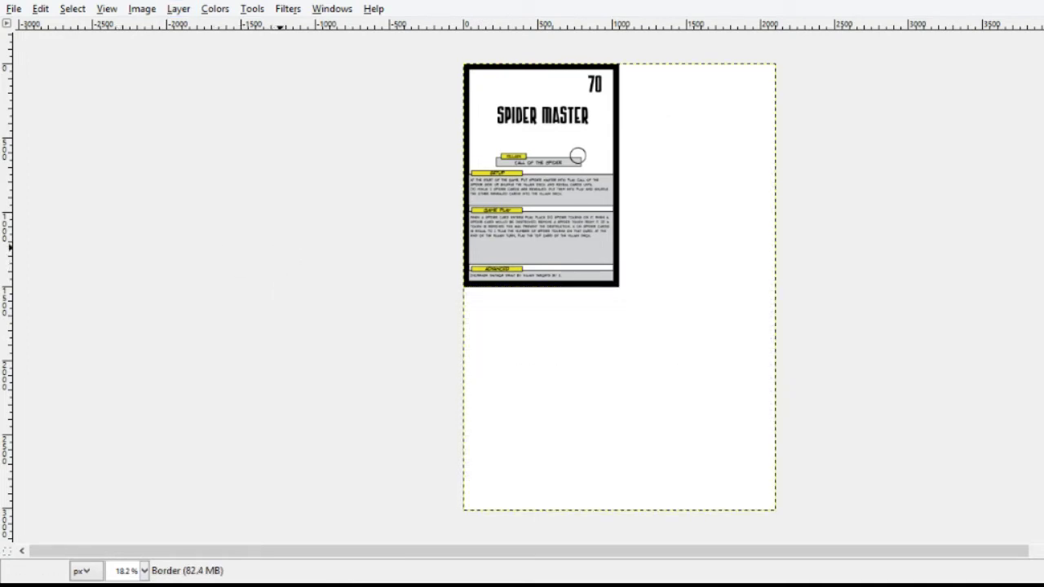
- Export the enlarged card front as spidermaster-front.psd and spidermaster-front.png, and close the image
key(ctrl+e)
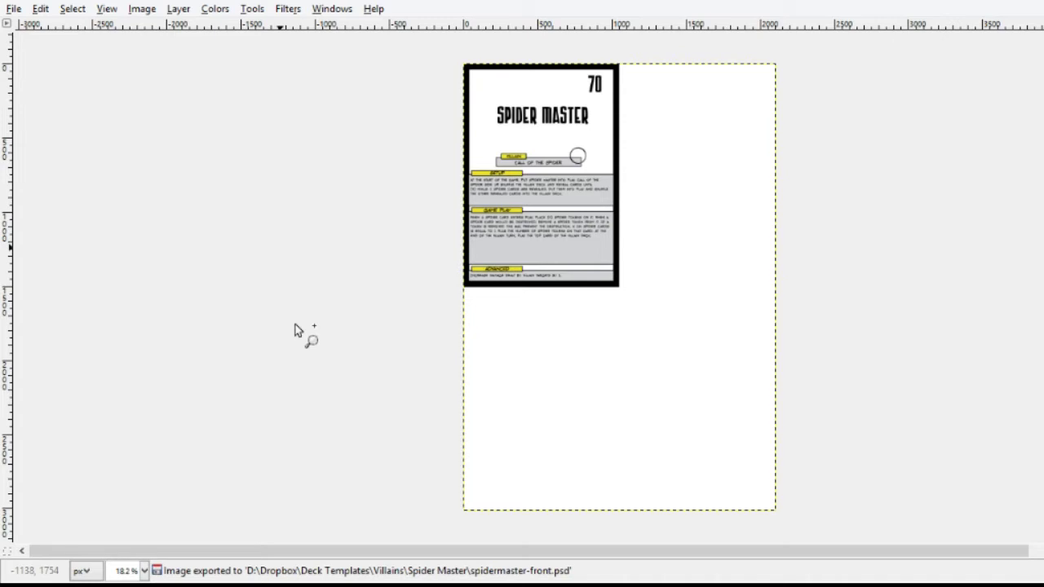
key(ctrl+shift+e)
key(Return)
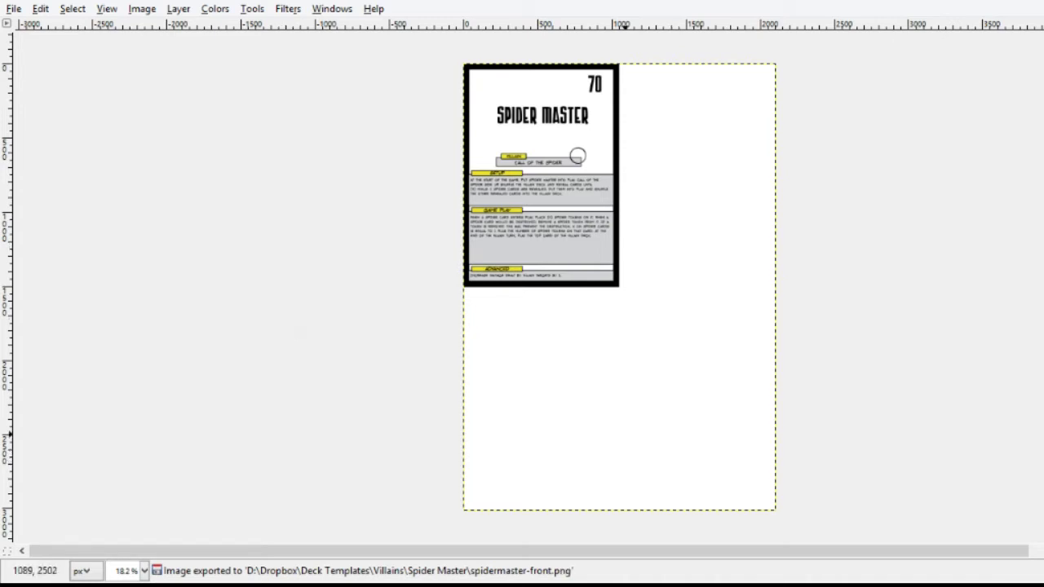
key(ctrl+w)
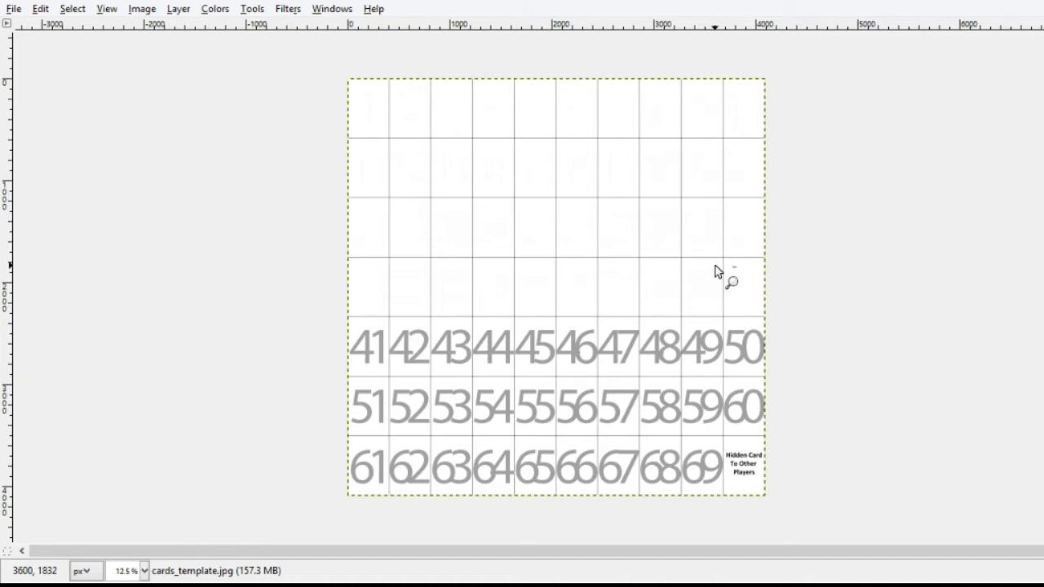
- Close cards_template.jpg, examine the cards laid out across both rows of the example deck.png, and close it
key(ctrl+w)
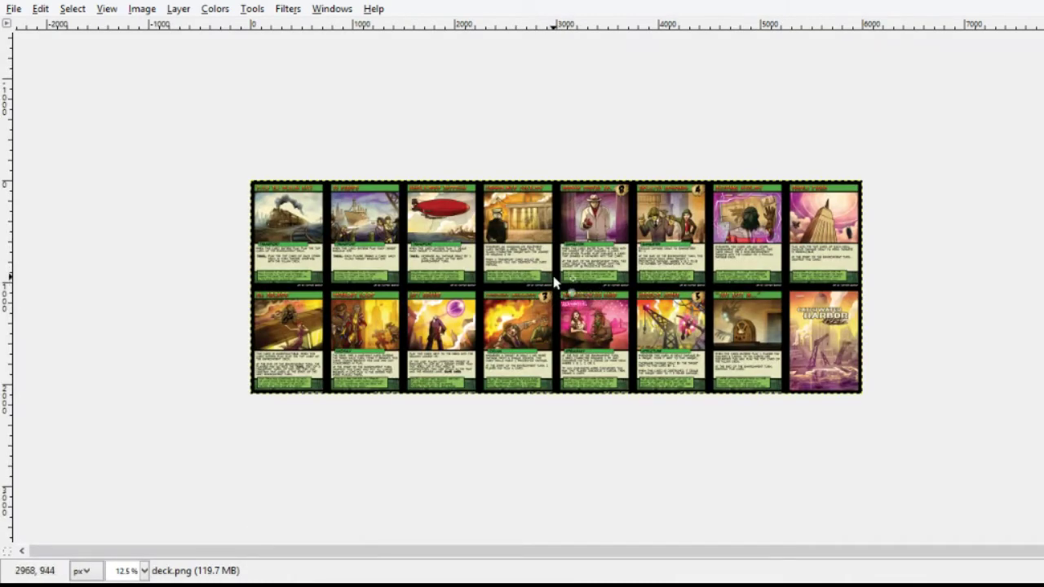
drag(245, 168, 339, 304)
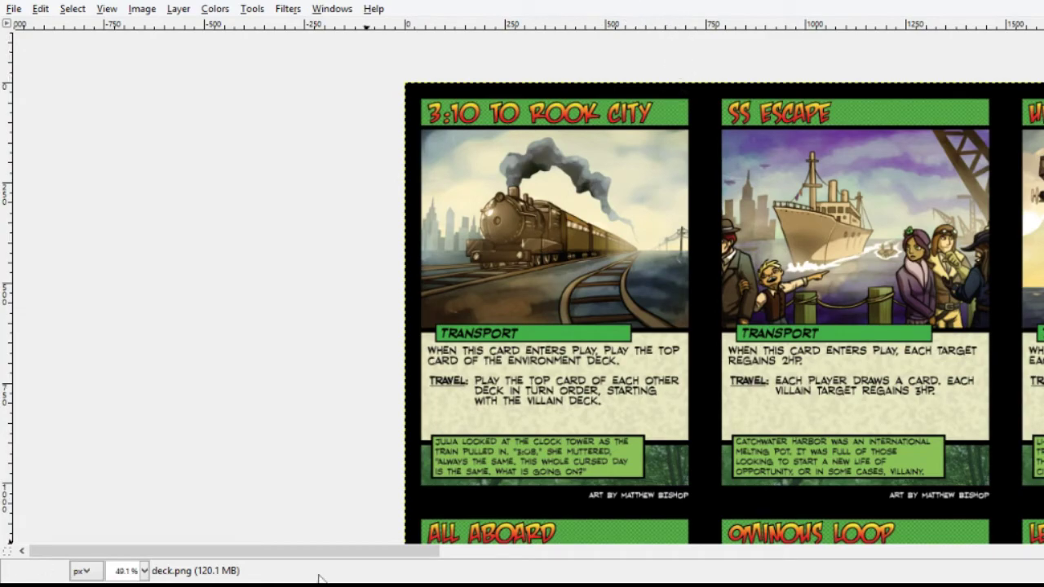
drag(335, 560, 913, 559)
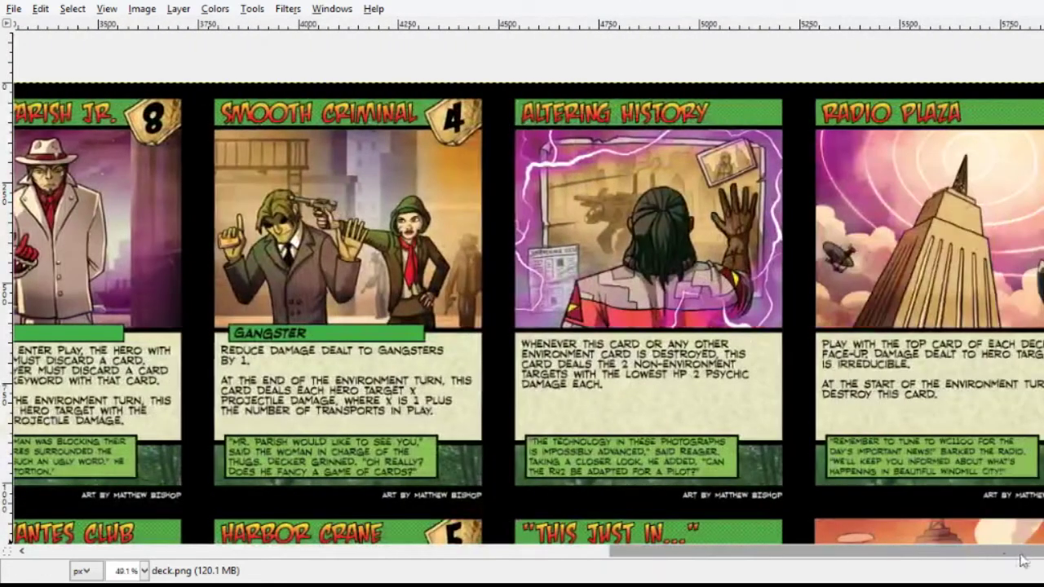
drag(1043, 269, 1043, 489)
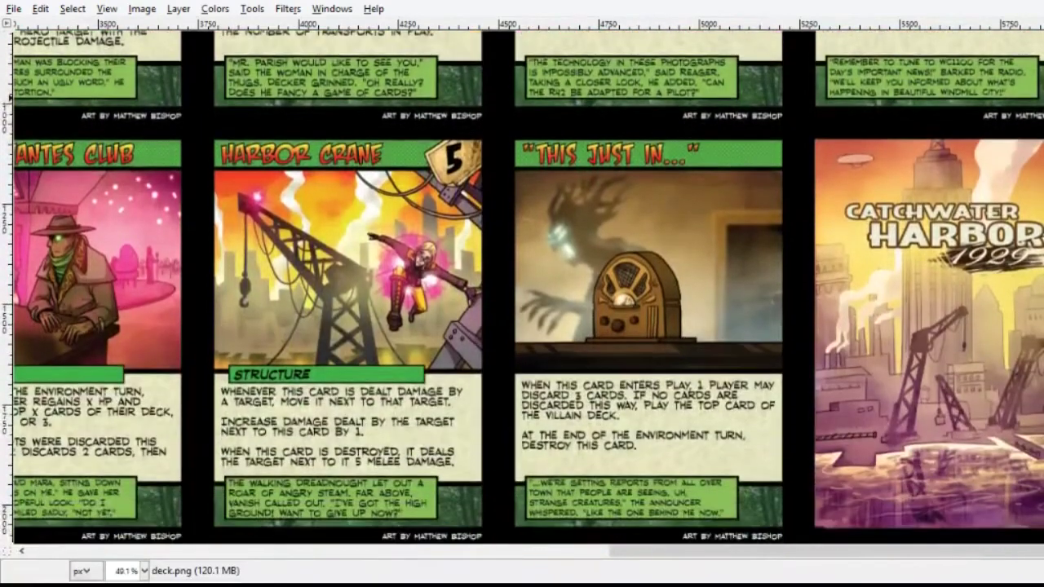
drag(990, 555, 587, 561)
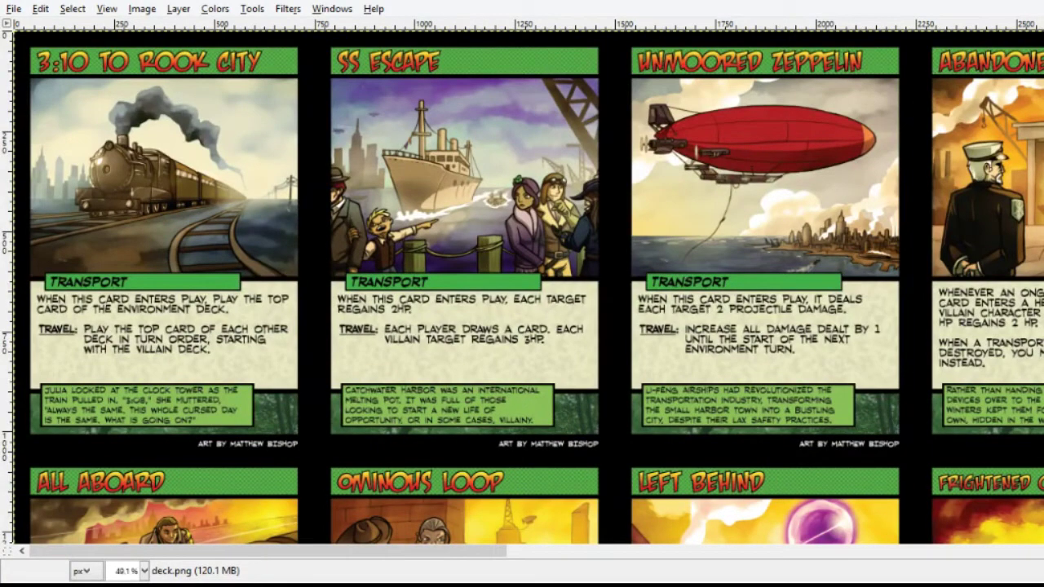
key(ctrl+w)
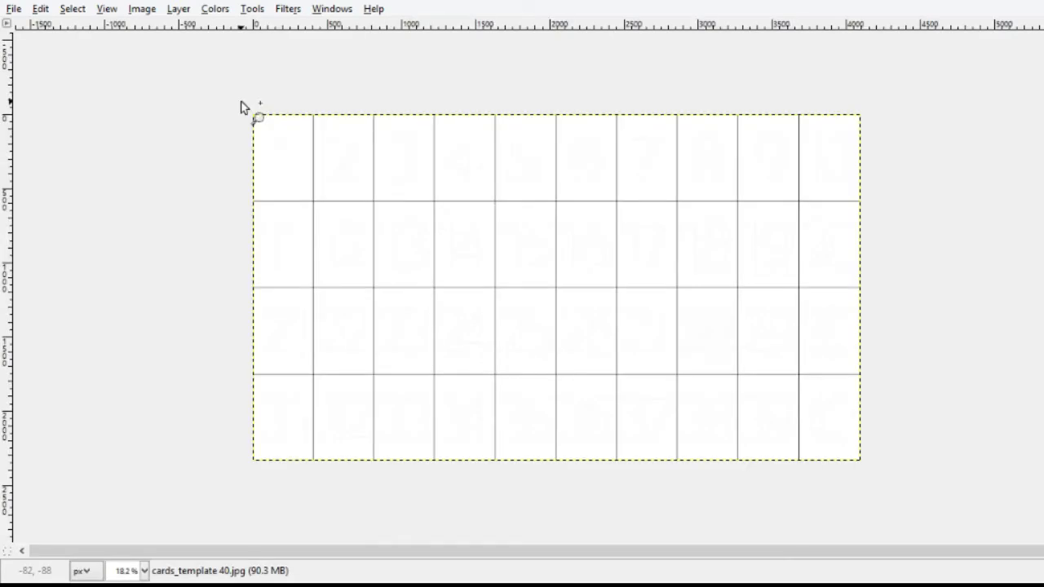
- Add a text box of about 392 × 564 px in card slot 1 containing the Jumping Spider entry at 24 px
drag(242, 107, 330, 227)
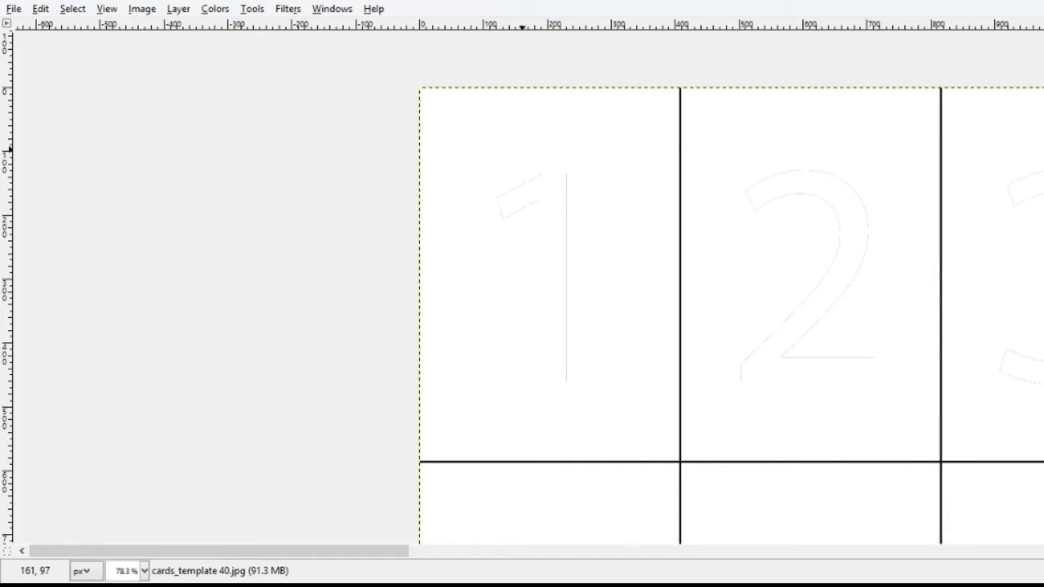
drag(425, 95, 678, 455)
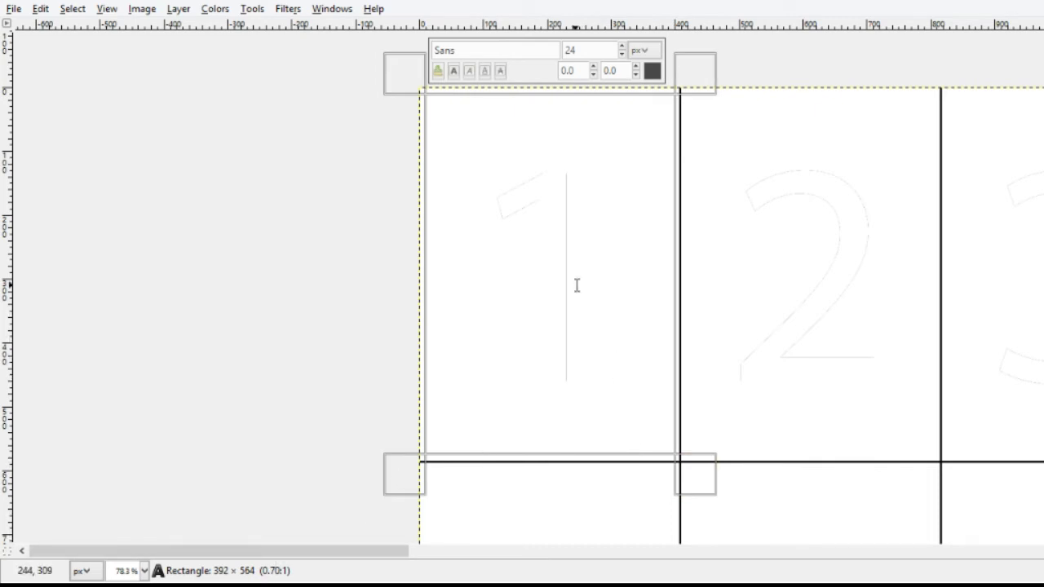
text(1. Jumping Spider (Spider, 1 HP): At the end of the villain turn, this card deals the X hero targets with the highest HP 1 toxic damage each. When this card is destroyed, Spider Master deals the hero target with the lowest HP 2 melee damage.)
- Remove the list number from the start of the text and capitalize the card title as "JUMPING SPIDER"
key(ctrl+Home)
key(Delete)
key(Delete)
key(Delete)
key(ctrl+shift+Right)
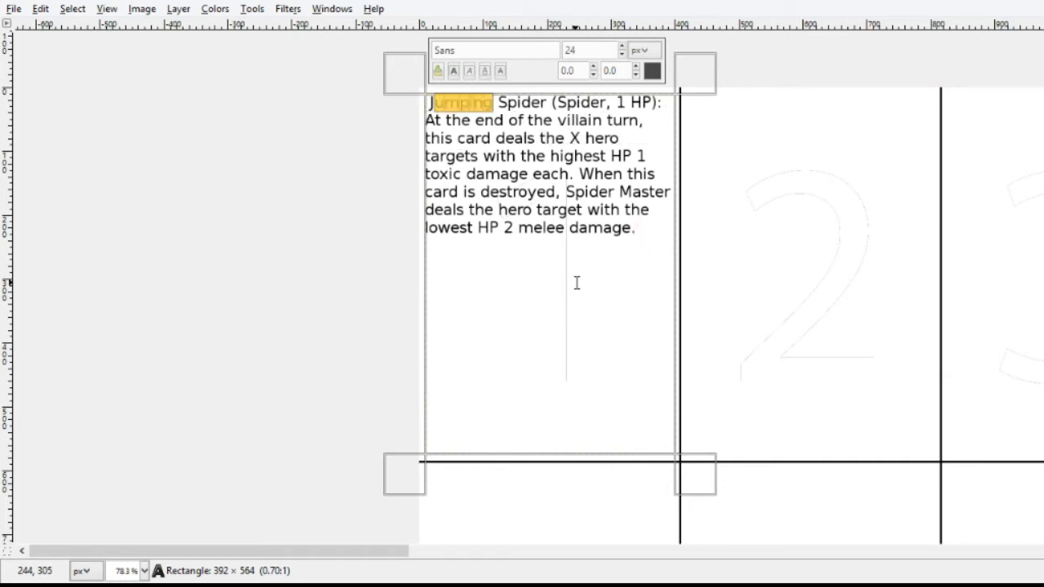
text(JUMPING)
key(Right)
key(Right)
key(ctrl+shift+Right)
text(PIDER)
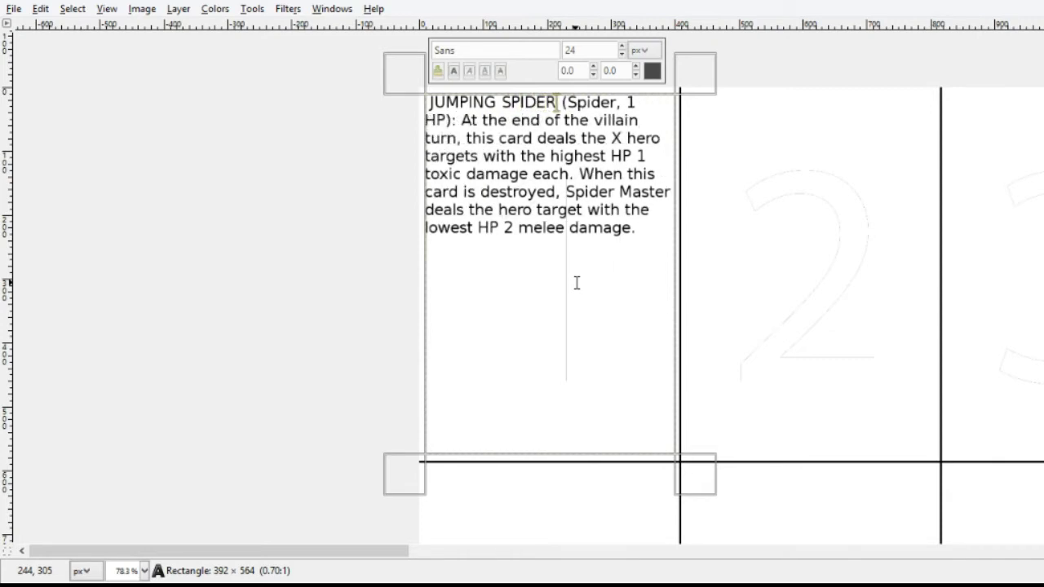
- Start a new line after the card title and append "|1" to the title as its HP
key(Delete)
key(Return)
key(Left)
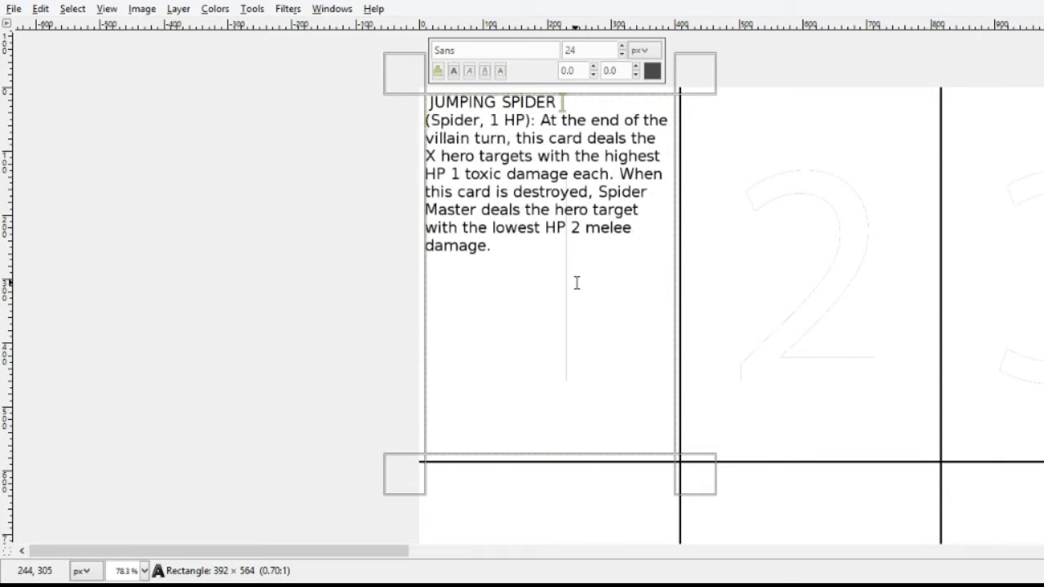
text(|1)
- Reduce the line below the title to "Spider" and separate it from the rules text with a blank line
key(Down)
key(Left)
key(Left)
key(Left)
key(Left)
key(Left)
key(BackSpace)
key(BackSpace)
key(BackSpace)
key(BackSpace)
key(BackSpace)
key(BackSpace)
key(BackSpace)
key(BackSpace)
key(BackSpace)
key(Return)
key(Return)
key(Up)
key(Up)
key(Delete)
- Make the "JUMPING SPIDER |1" title line bold and underlined at 30 px
key(Up)
key(shift+End)
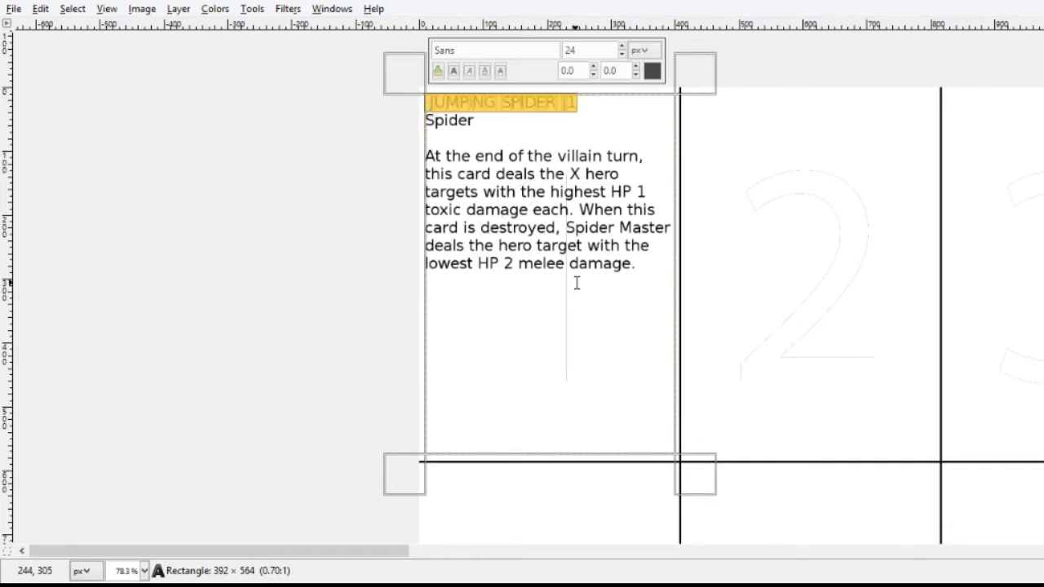
click(454, 71)
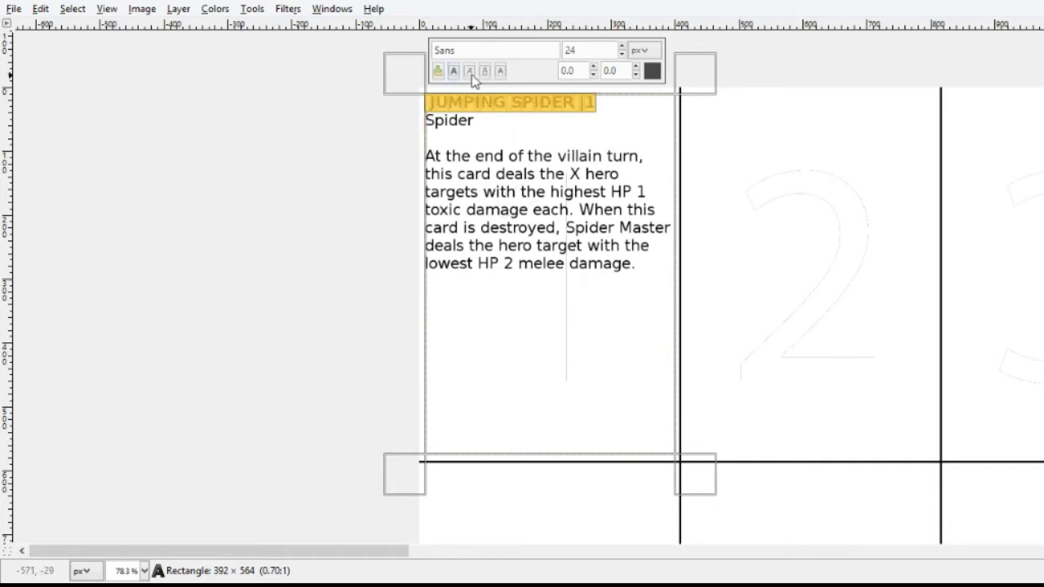
click(586, 54)
scroll(586, 54, up, 6)
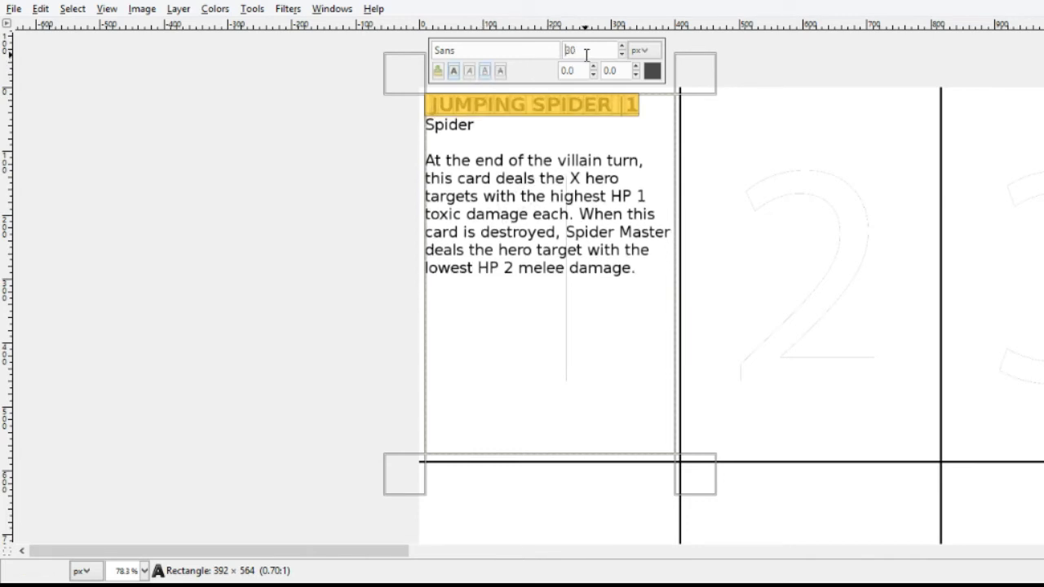
- Pad the title line with spaces before "JUMPING" and before "|1" so it spans the card's width
click(436, 109)
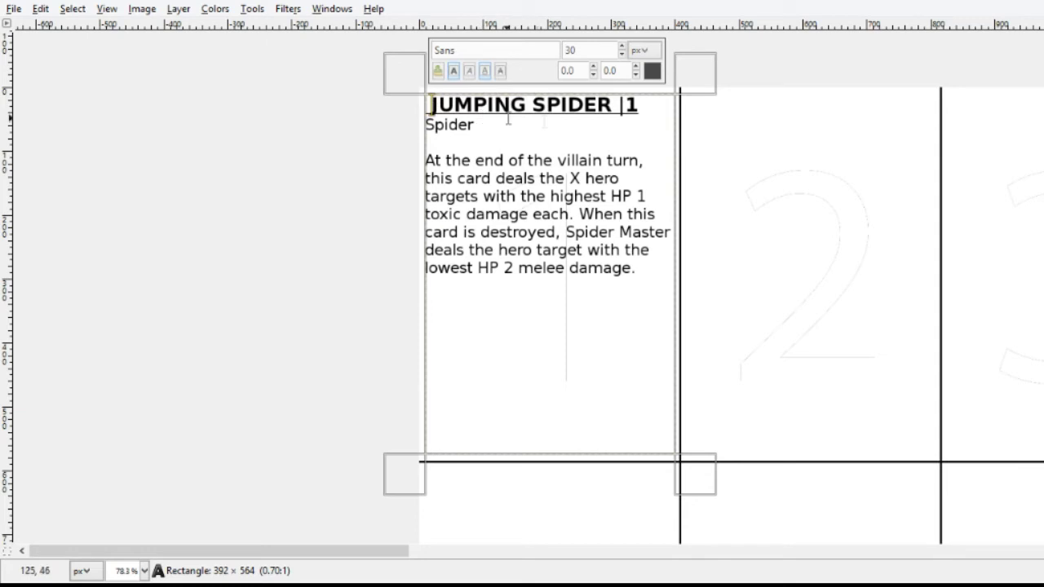
click(620, 104)
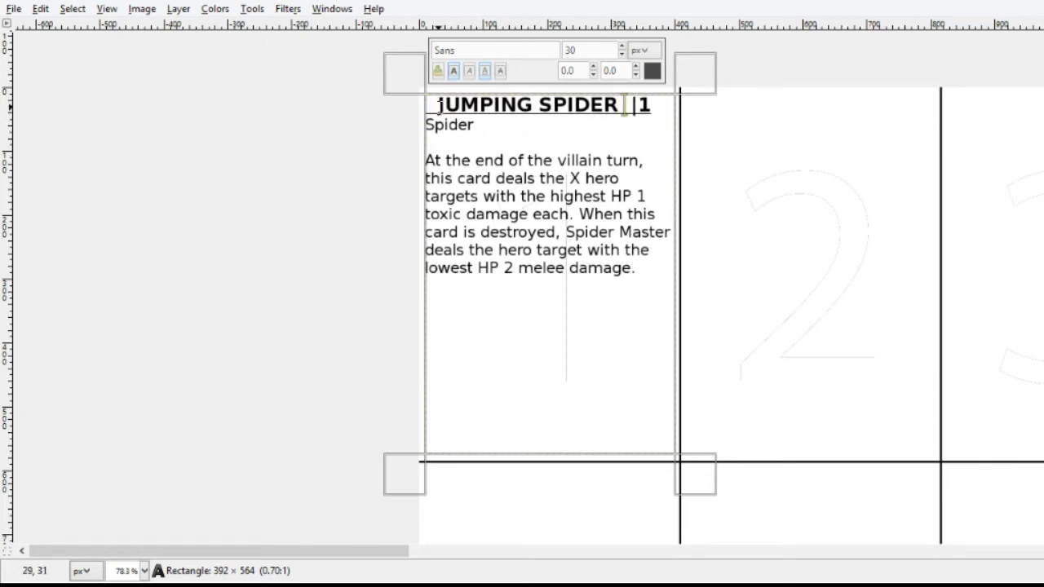
click(438, 104)
click(626, 105)
click(445, 106)
- Set the "Spider" keyword line below the title to 20 px
click(535, 125)
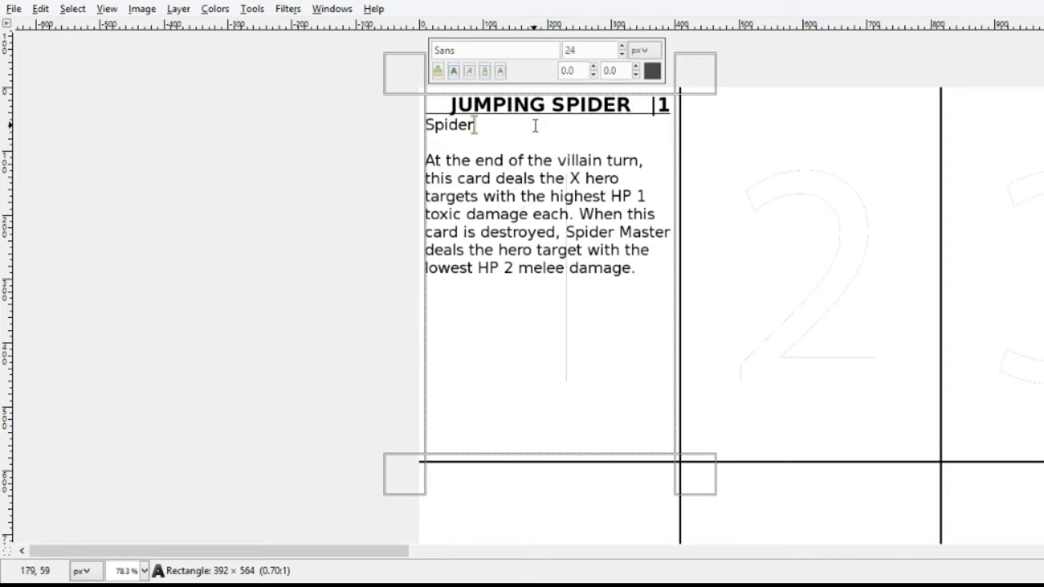
double_click(535, 126)
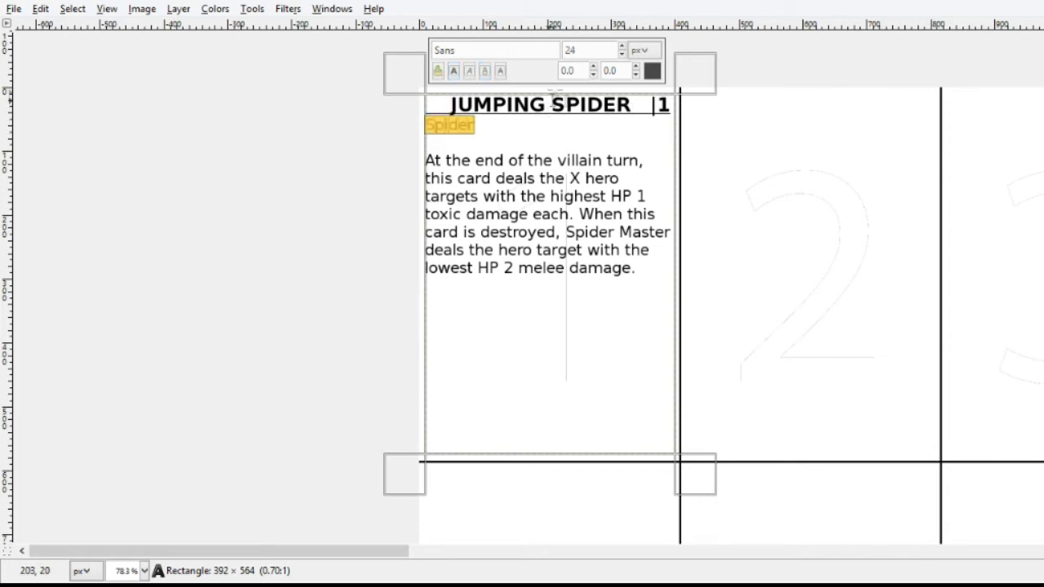
click(586, 52)
key(BackSpace)
text(0)
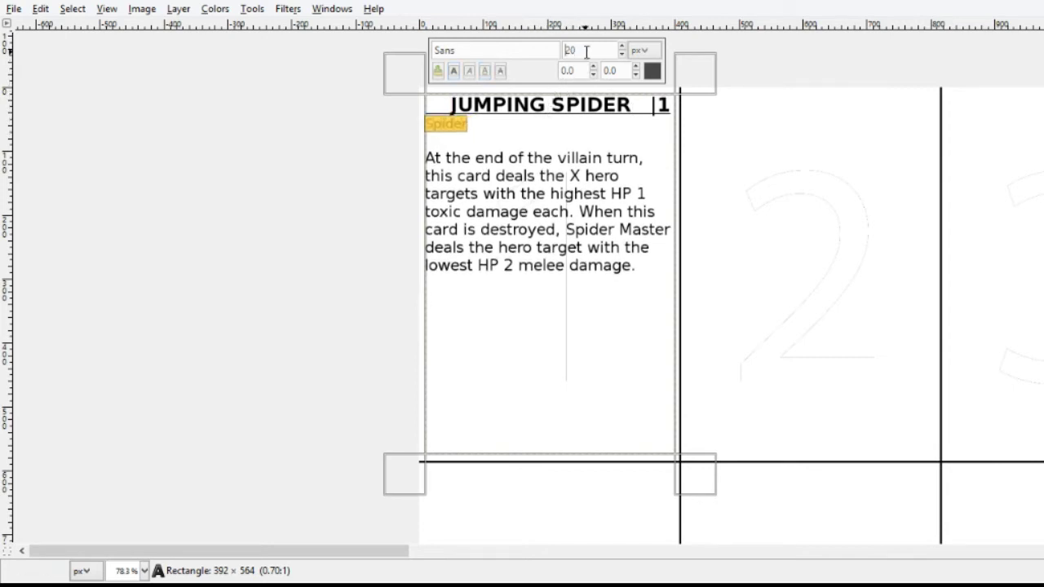
- Split the rules text with a blank line before "When this card is destroyed"
click(578, 212)
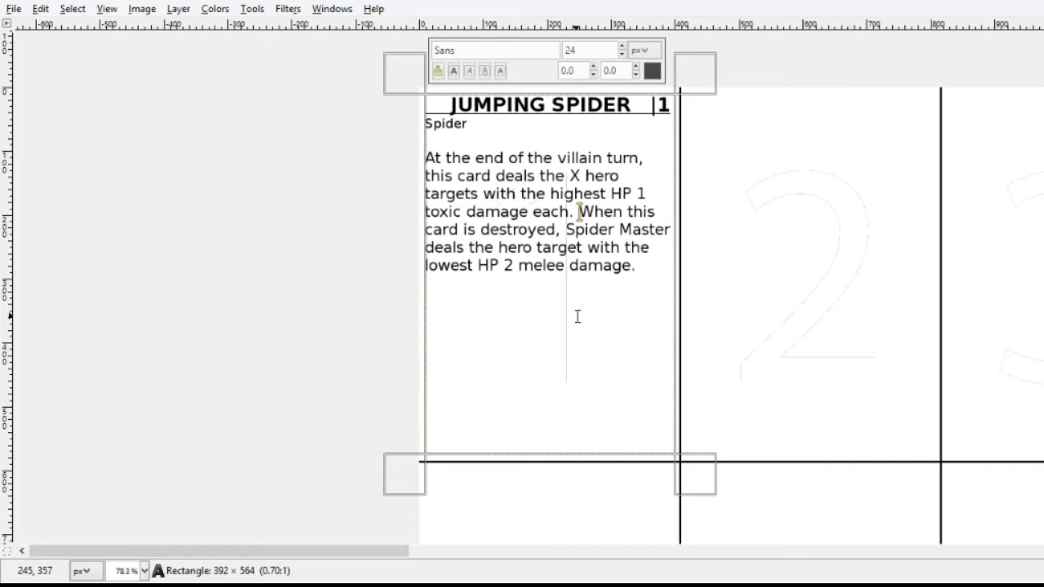
key(Return)
key(Return)
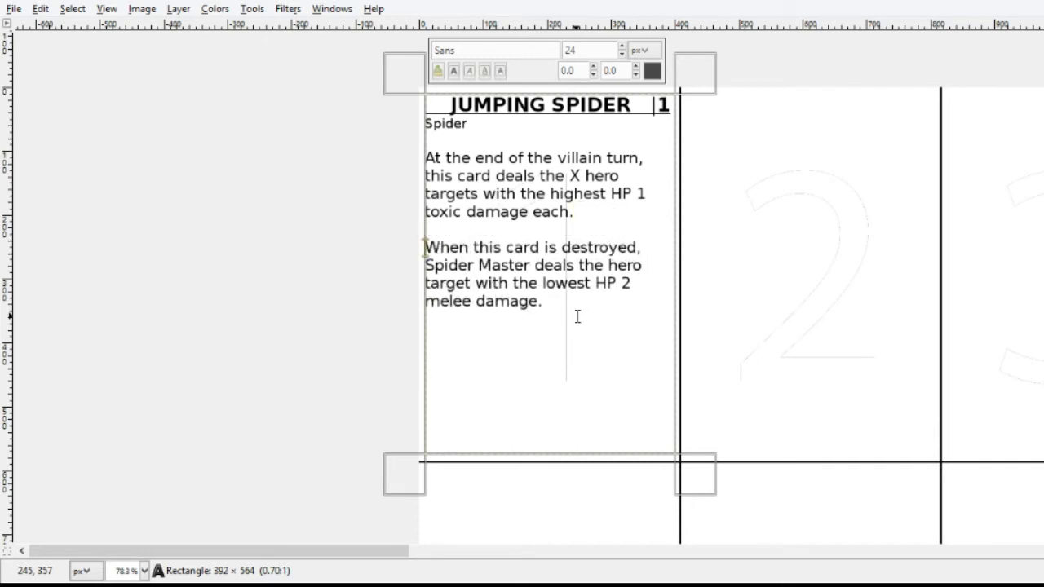
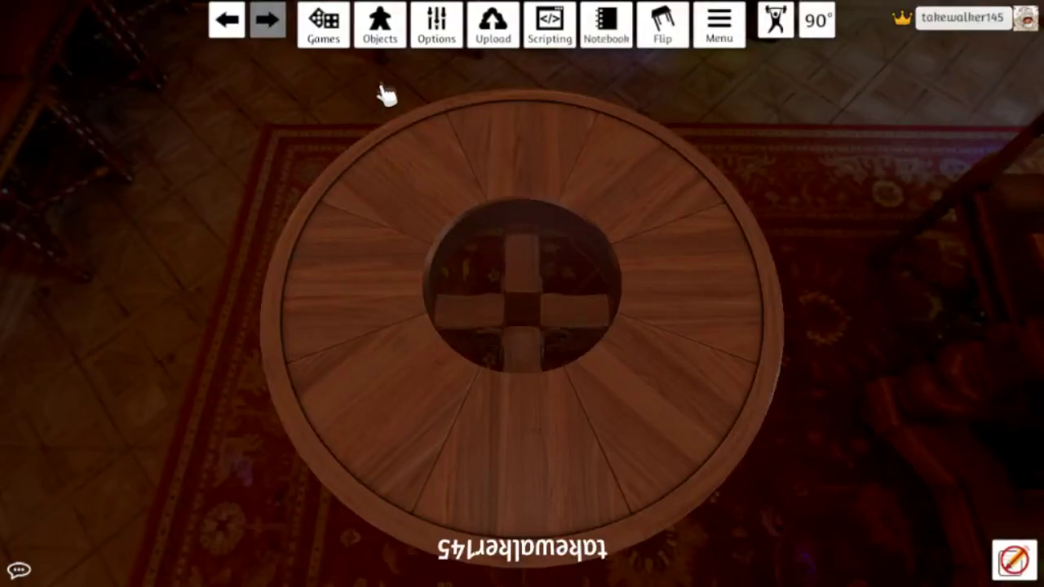
- In Tabletop Simulator, spawn a bag from the Tools components and place it on the wooden surface to one side of the table's central hole
mouse_move(380, 41)
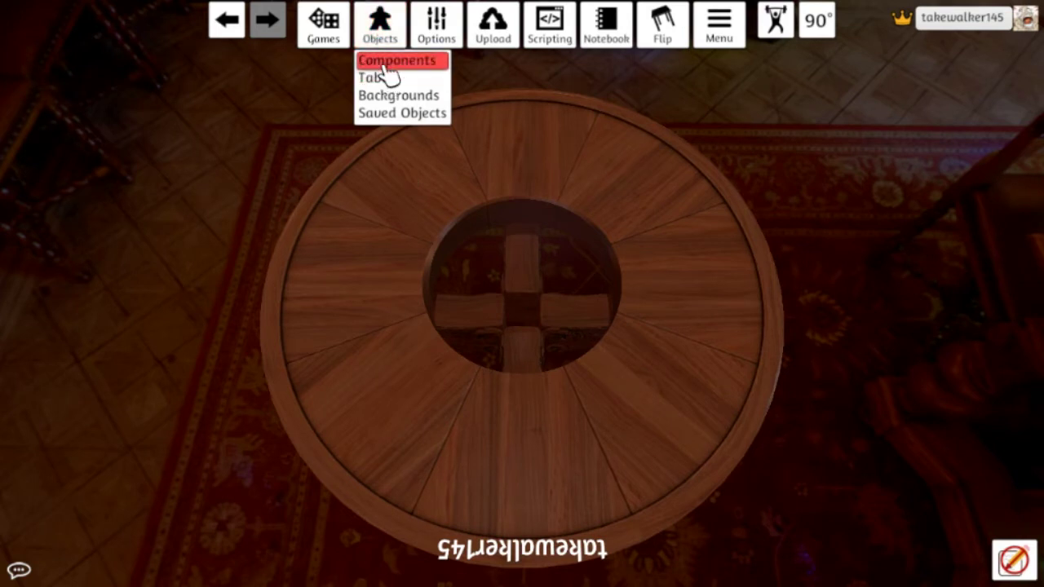
click(389, 64)
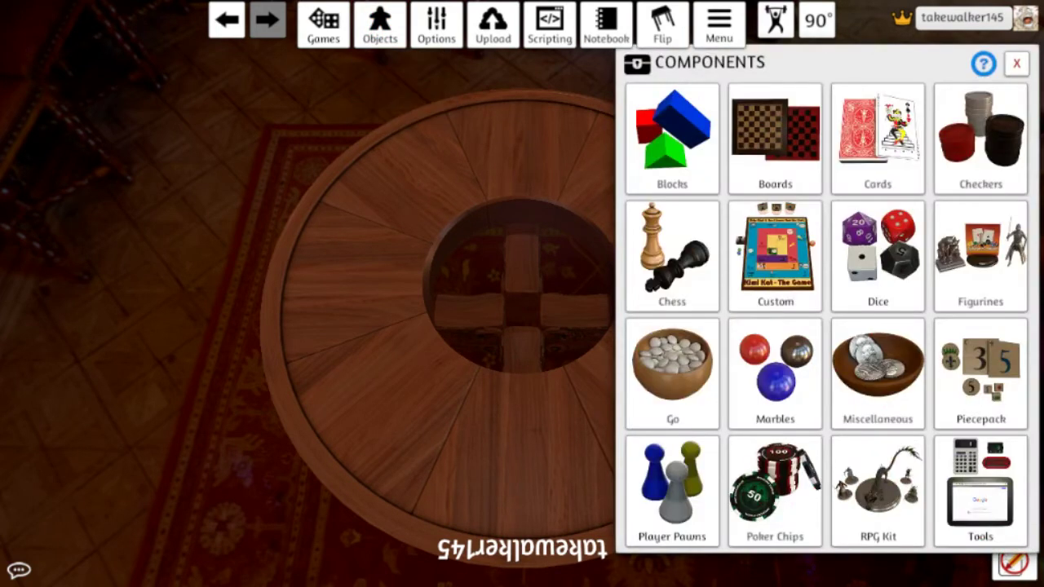
click(1005, 501)
click(881, 291)
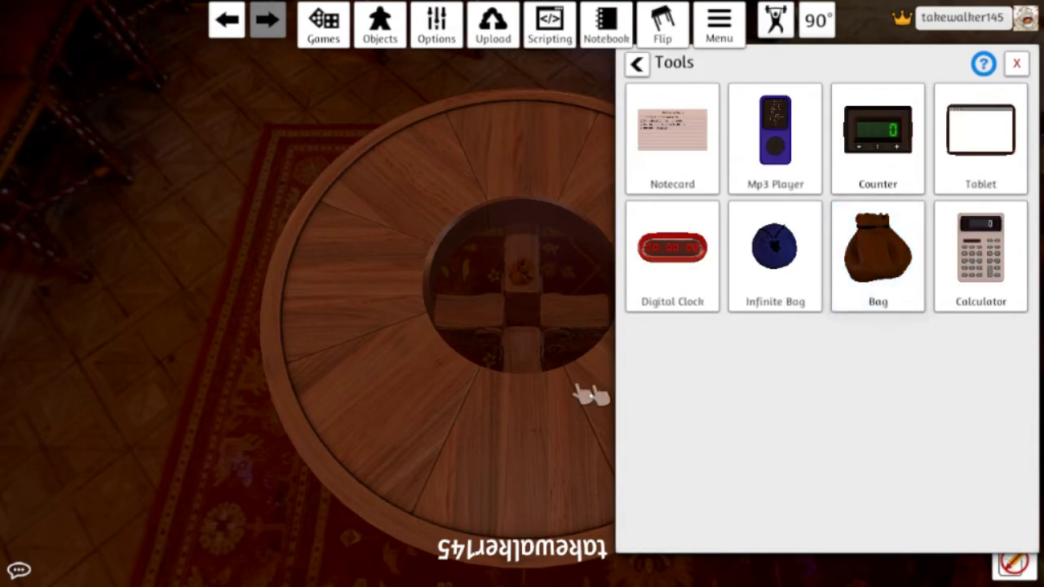
click(602, 396)
drag(522, 275, 345, 270)
- Name the bag "Spider Master"
right_click(346, 271)
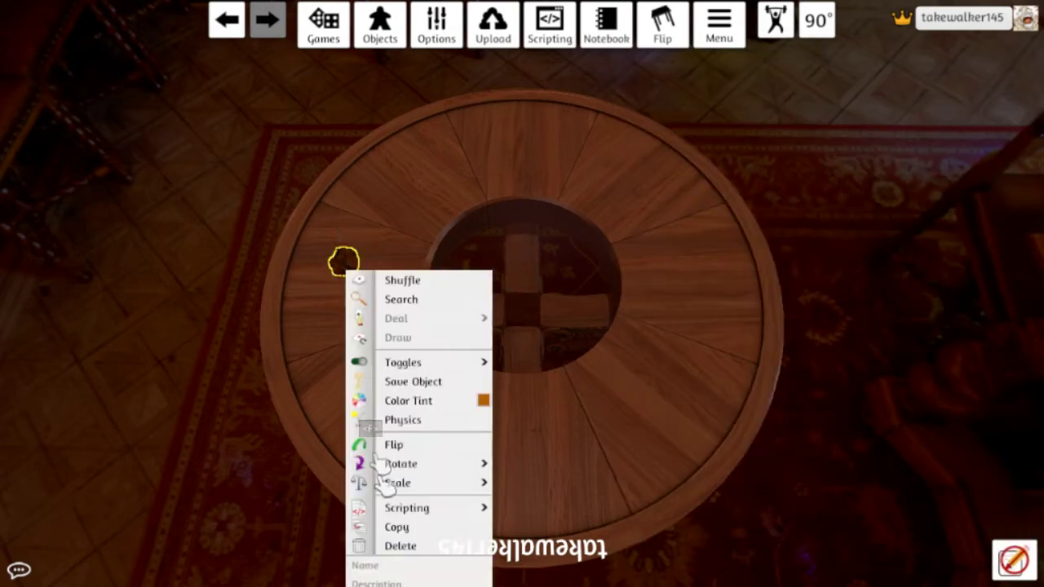
click(395, 567)
text(Spider)
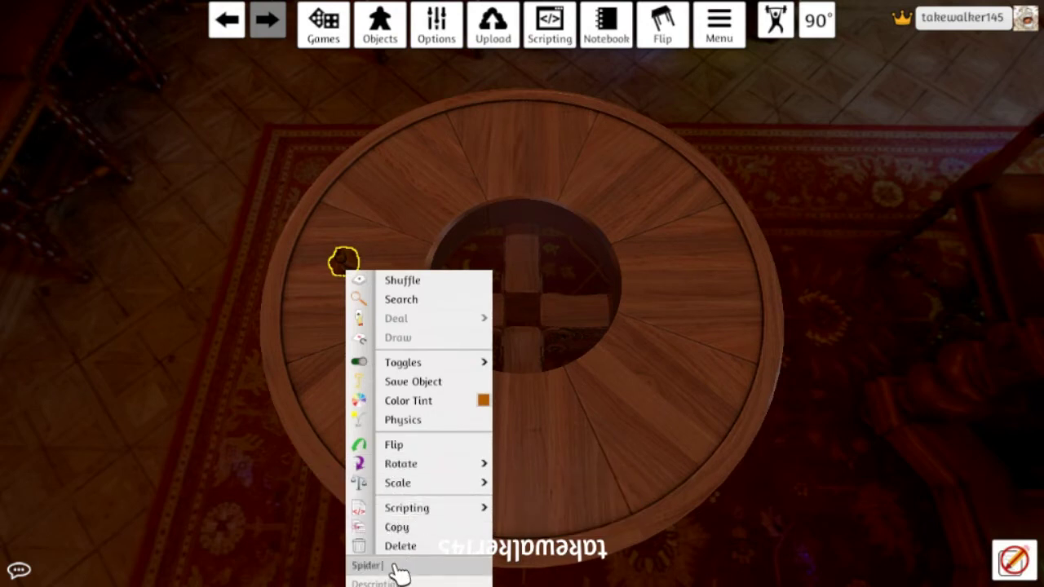
text( Master)
click(288, 413)
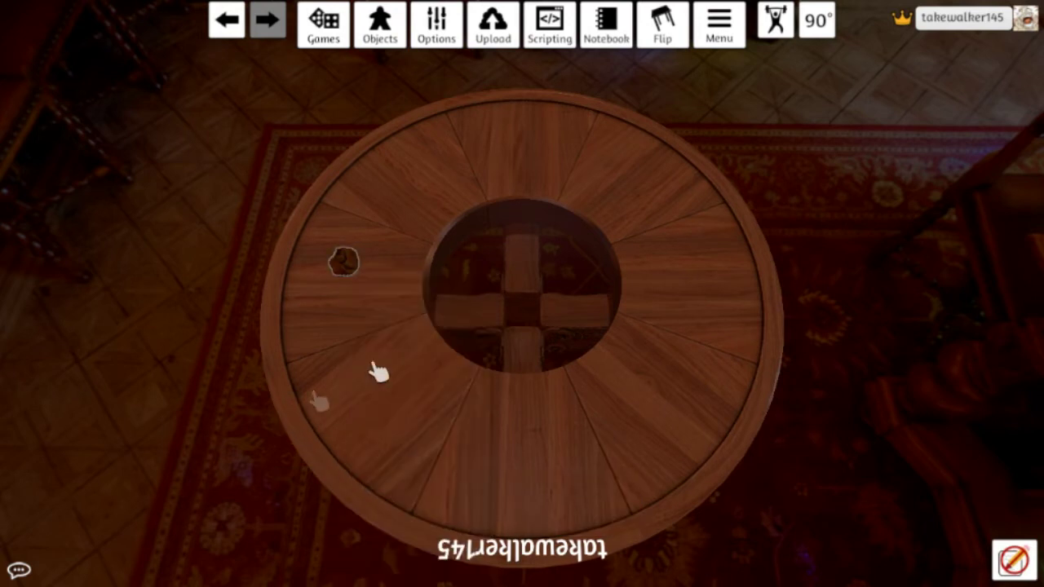
- Browse the saved objects in the MLP folder to see how other decks are stored in bags
click(380, 37)
click(397, 109)
click(643, 147)
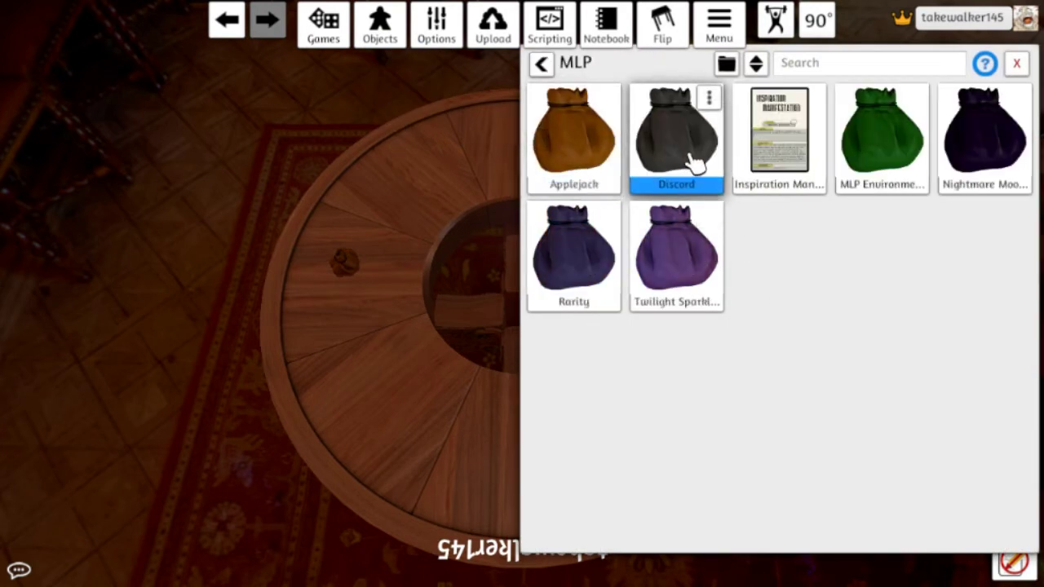
click(584, 279)
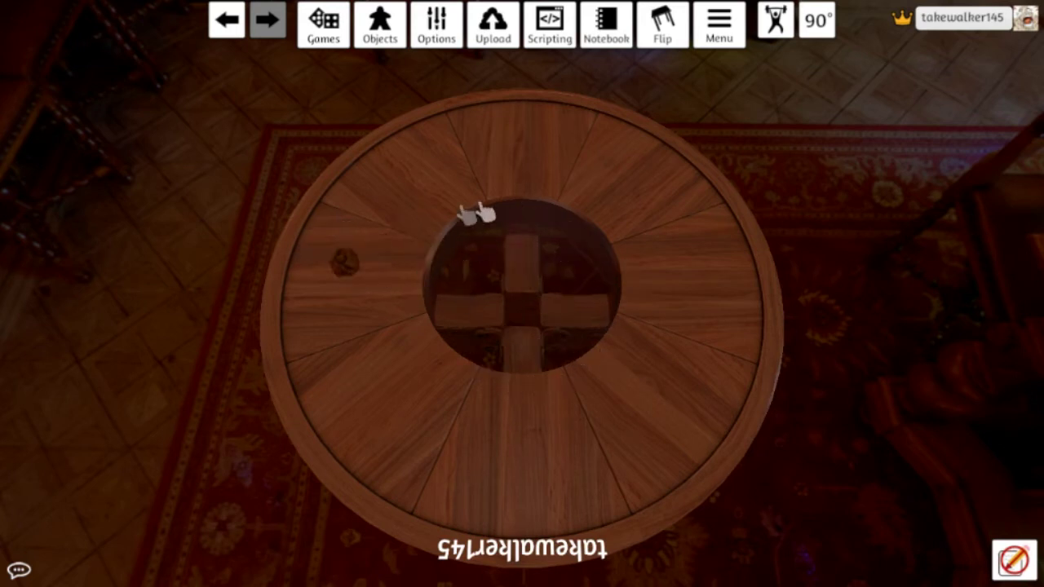
- Add a custom deck from the custom components and bring up its import settings
click(380, 24)
click(390, 62)
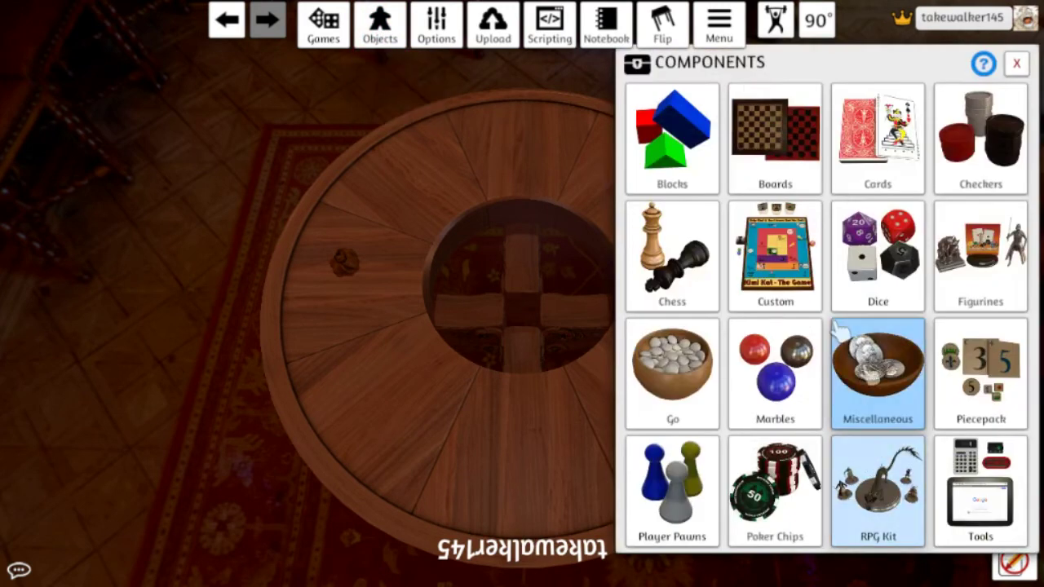
click(803, 290)
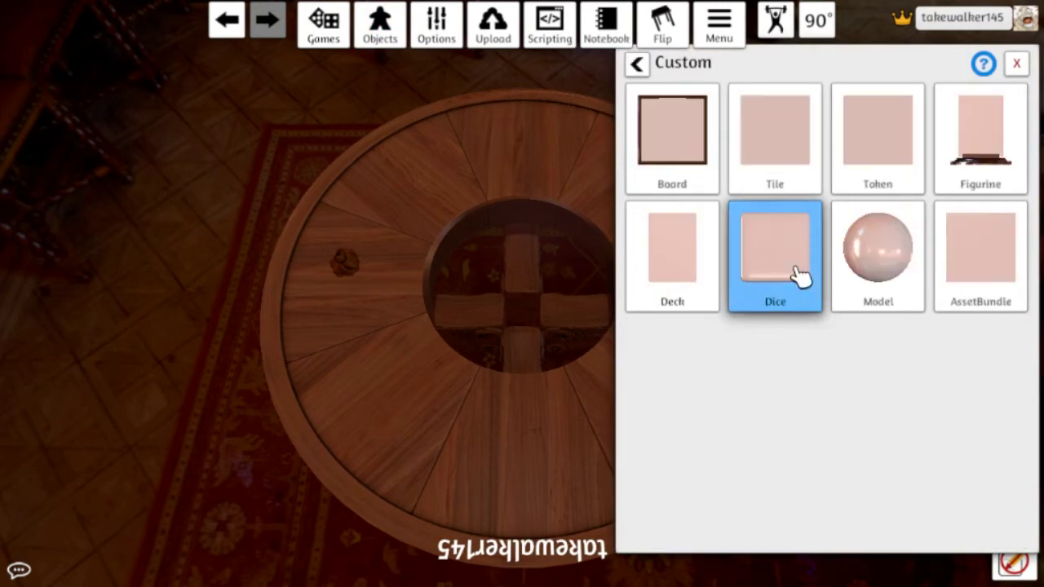
click(671, 272)
drag(492, 123, 867, 178)
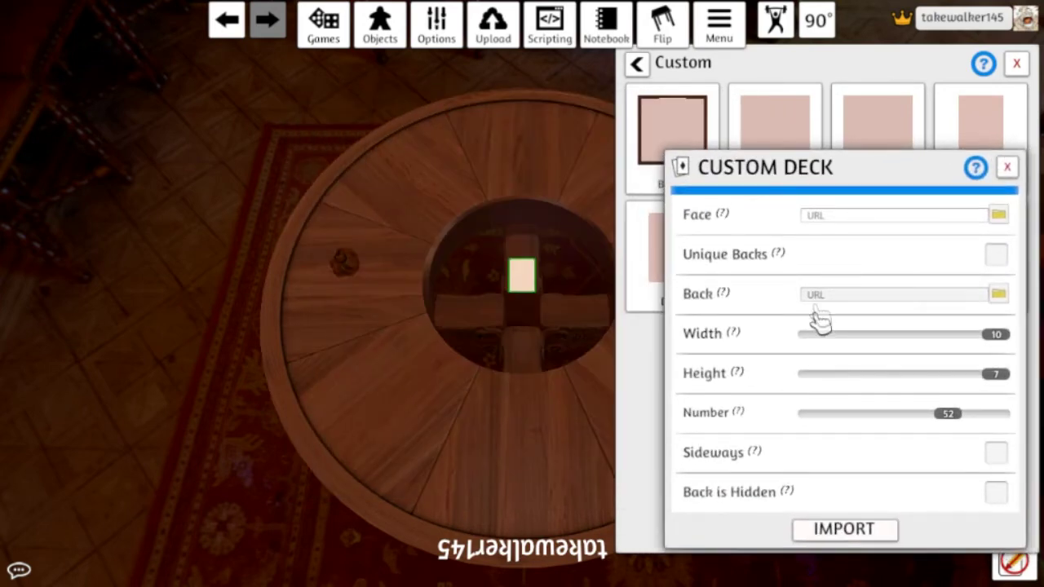
- Load spidermaster-deck.jpg from Deck Templates/Villains/Spider Master as the deck's face image, using the local file
click(1000, 217)
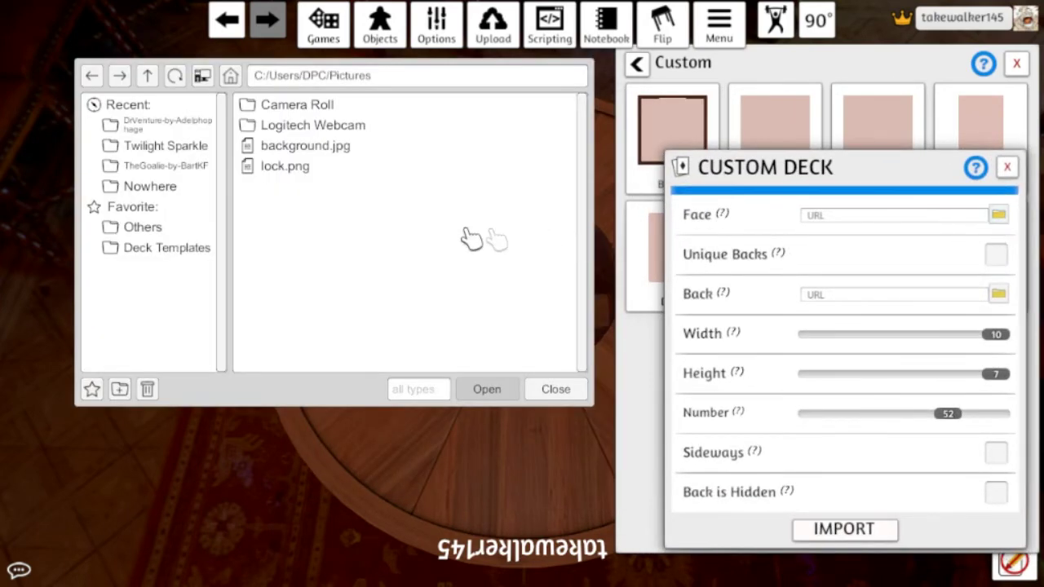
drag(378, 240, 300, 287)
click(135, 244)
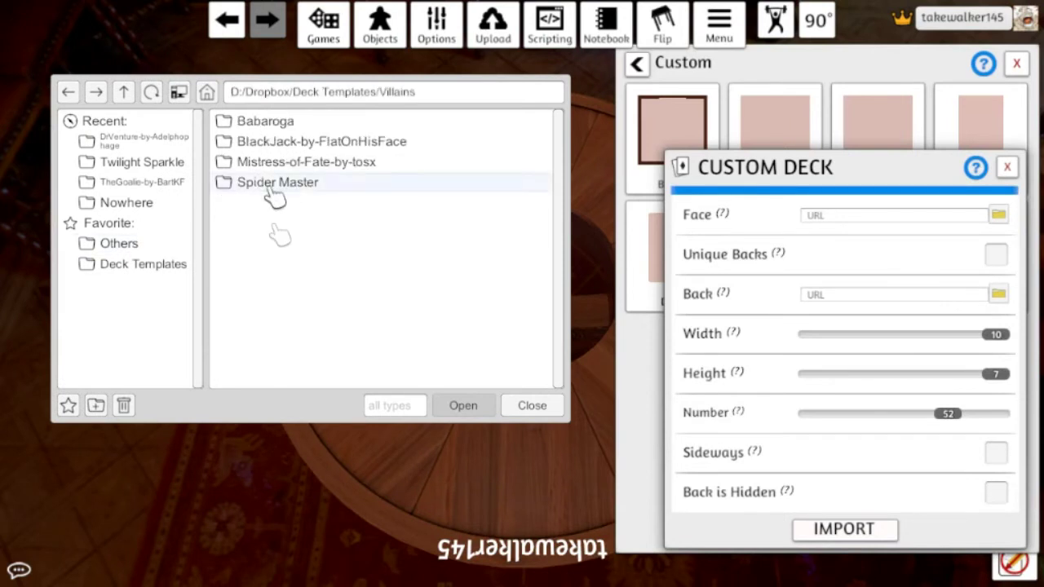
click(127, 92)
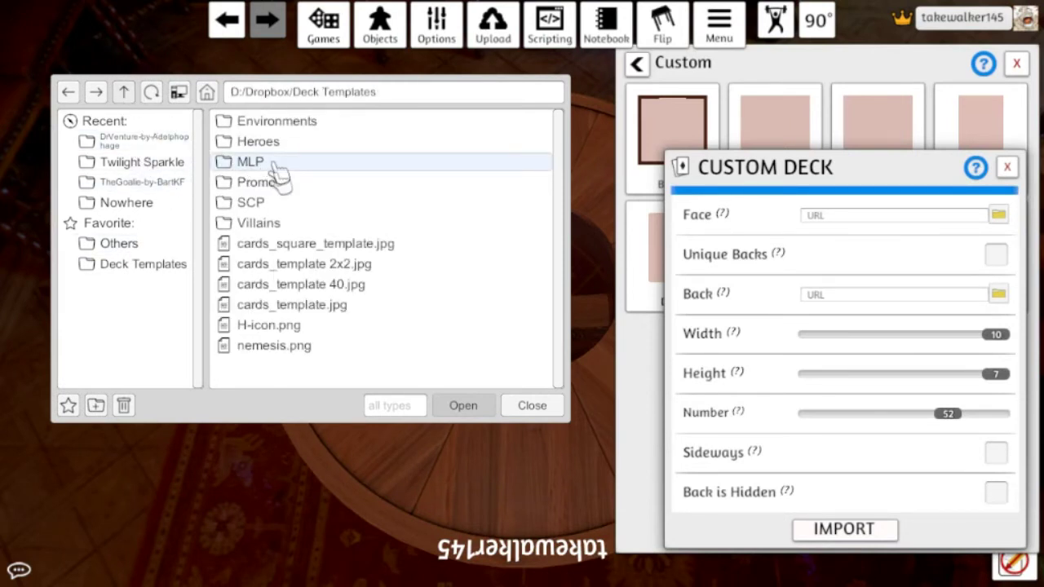
double_click(276, 225)
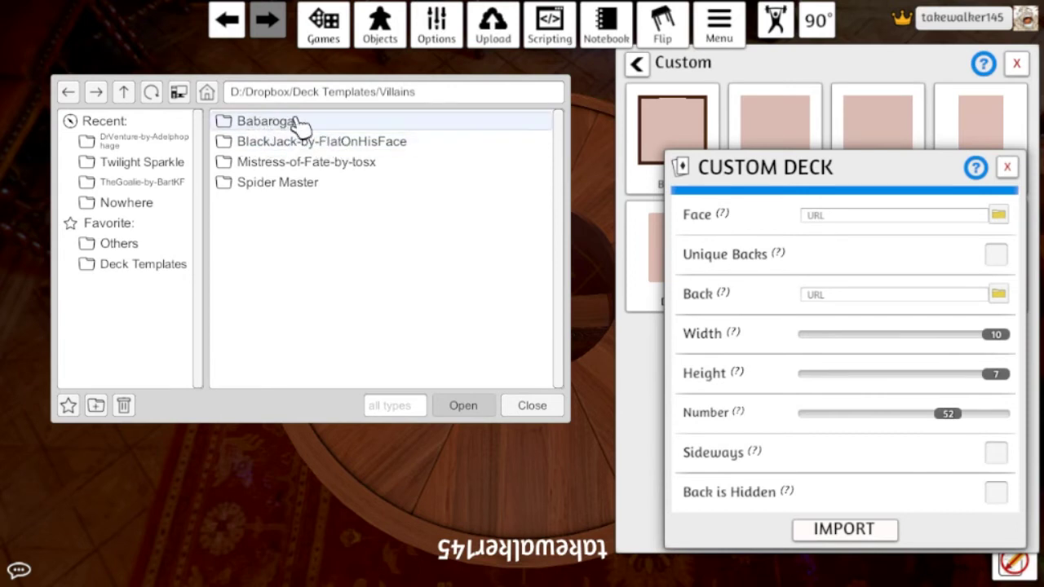
double_click(279, 184)
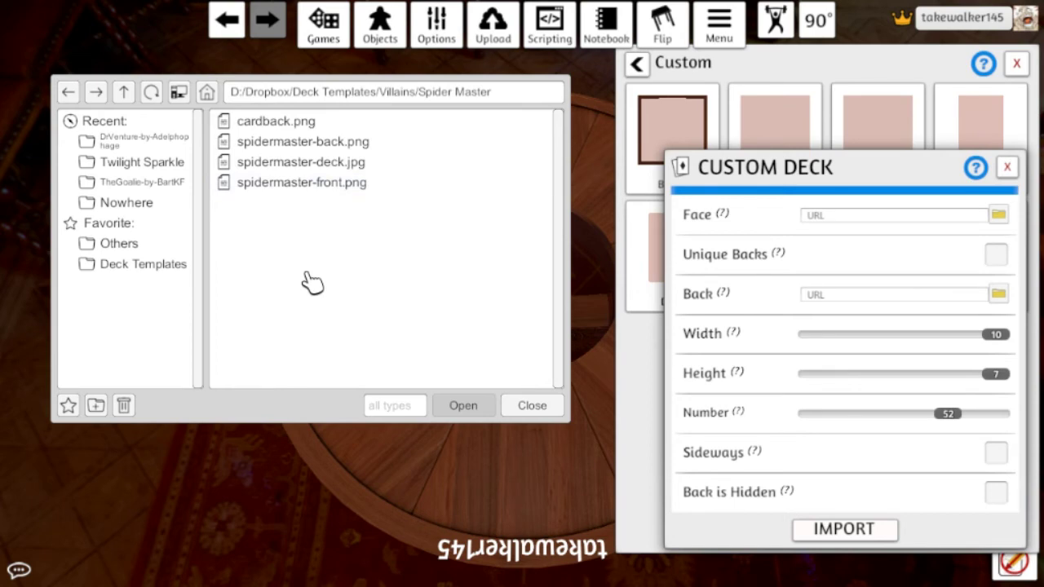
click(314, 168)
double_click(314, 167)
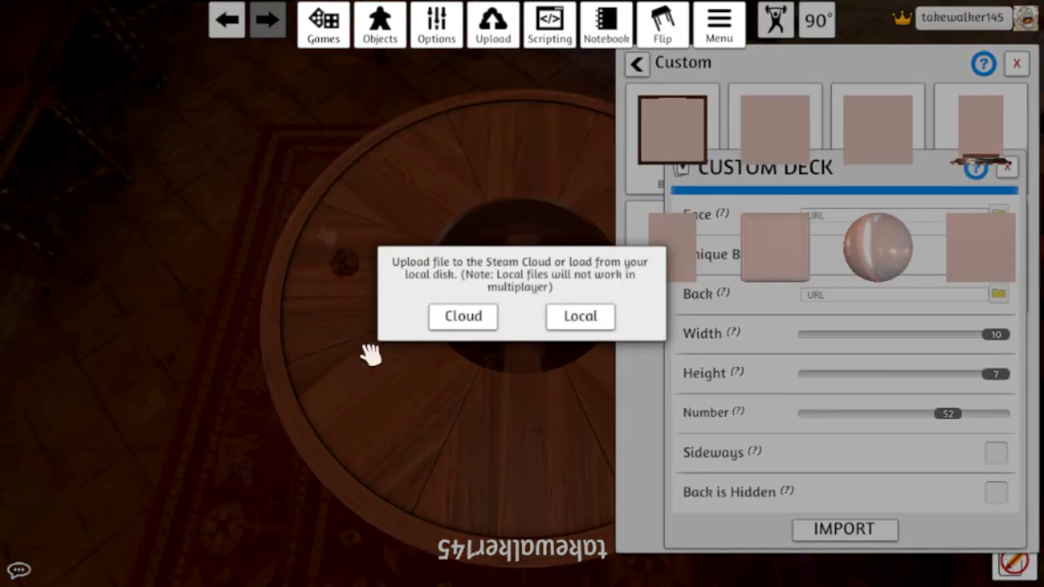
click(580, 322)
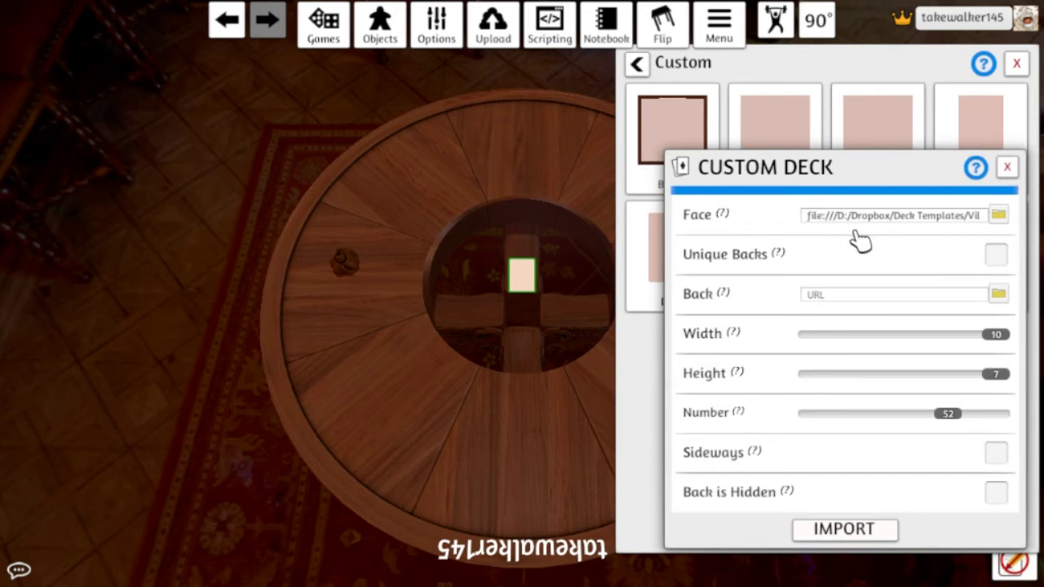
- Load the card back image from the Spider Master folder as the deck's back, using the local file
click(997, 294)
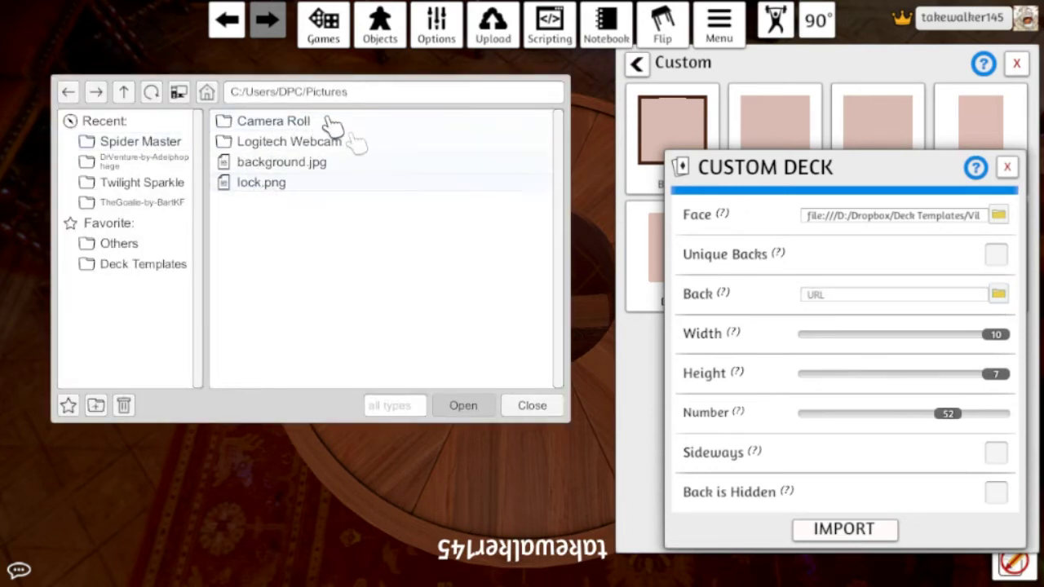
click(122, 142)
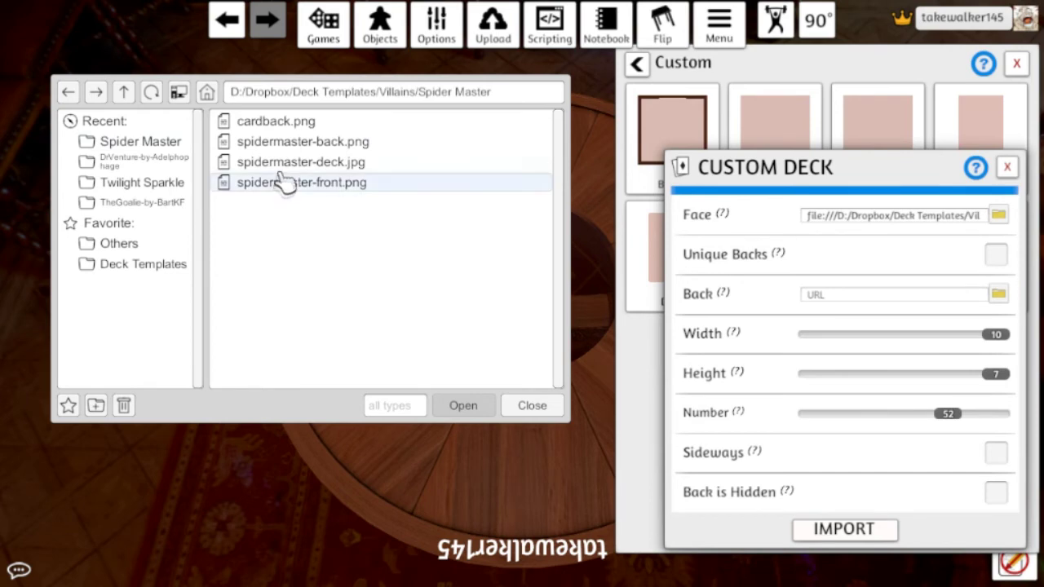
double_click(297, 141)
click(579, 322)
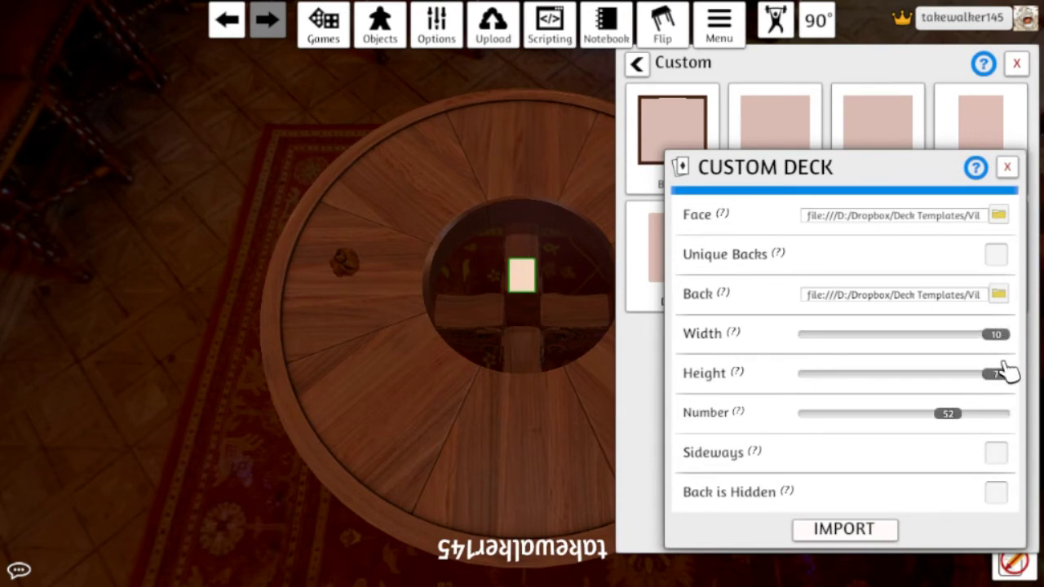
- Set the custom deck's height to 4 and its number of cards to 25, and import it
drag(1003, 363, 924, 353)
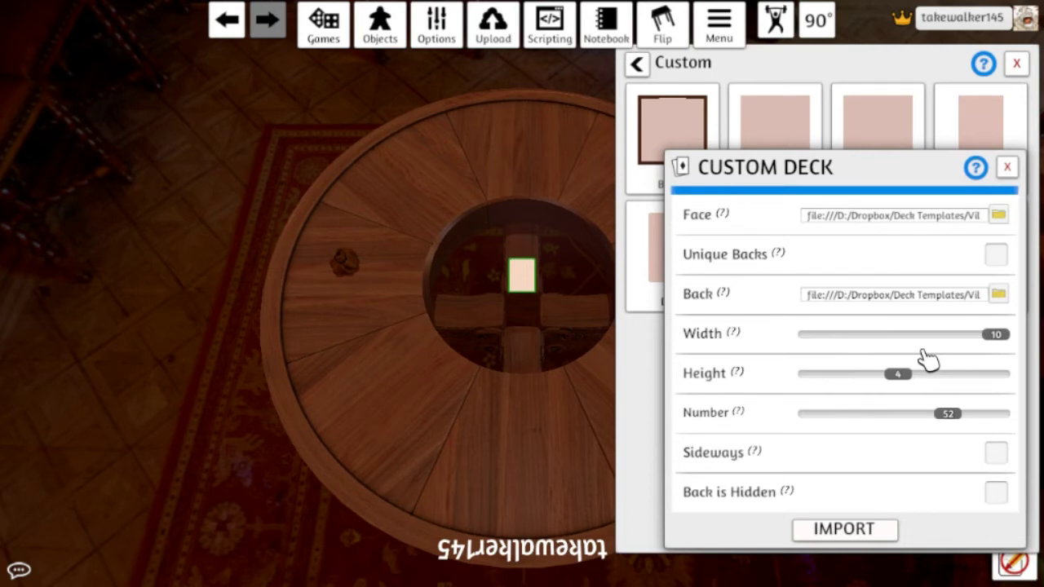
drag(949, 416, 877, 432)
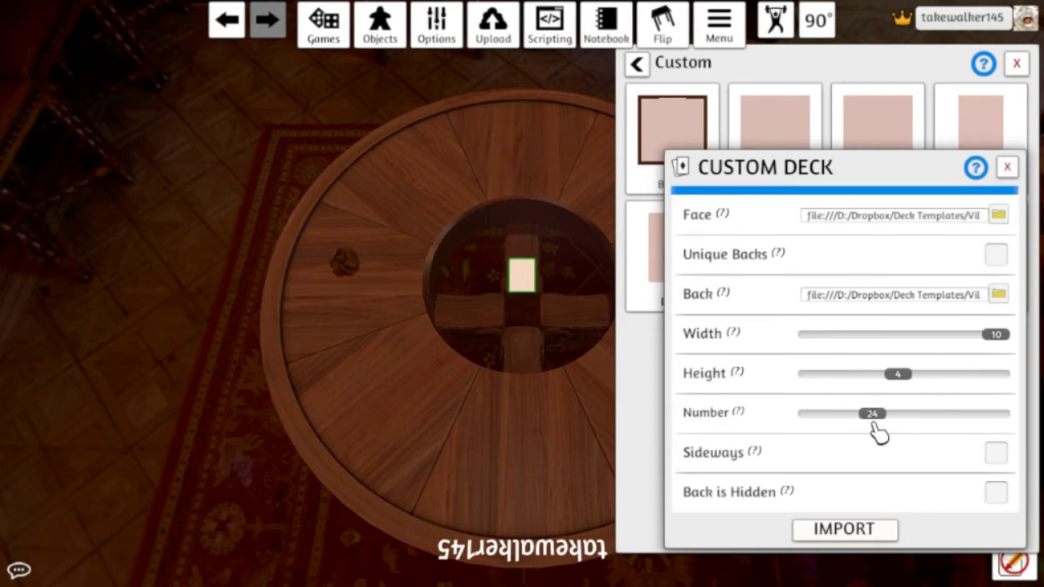
mouse_move(785, 269)
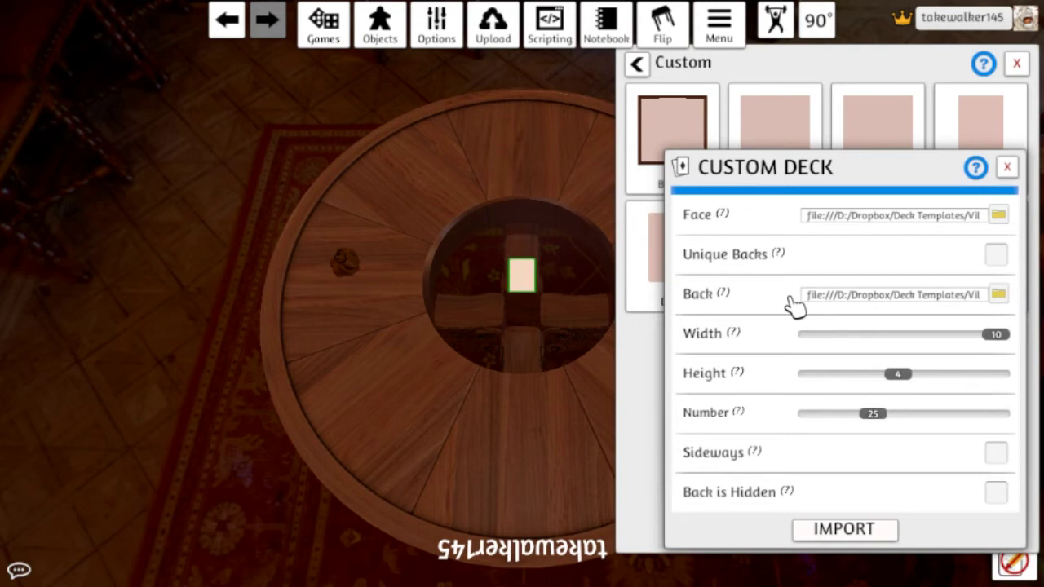
click(858, 530)
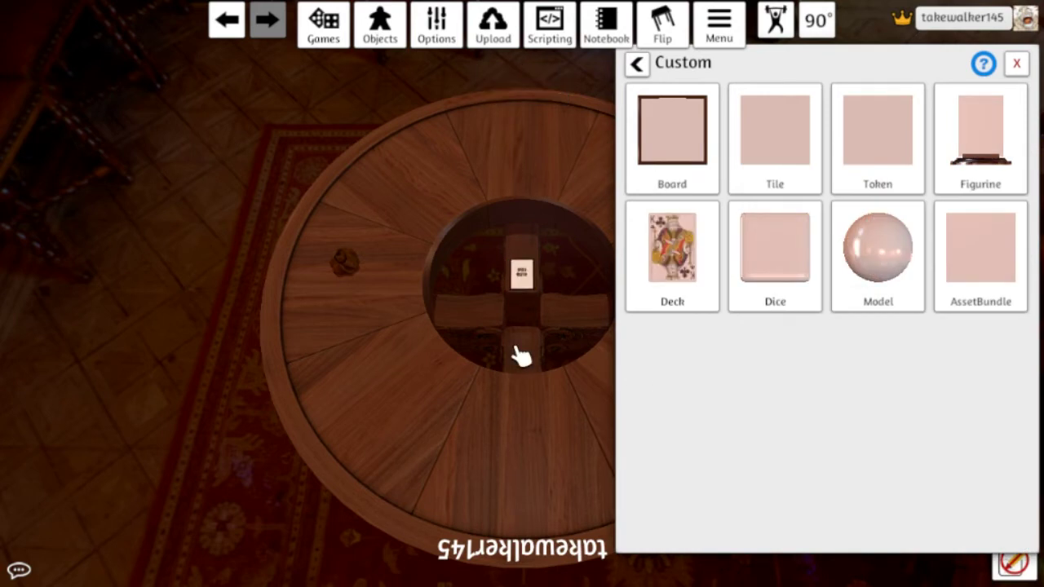
- Preview the imported deck's back and face enlarged, and look through its cards in the deck search
key(alt)
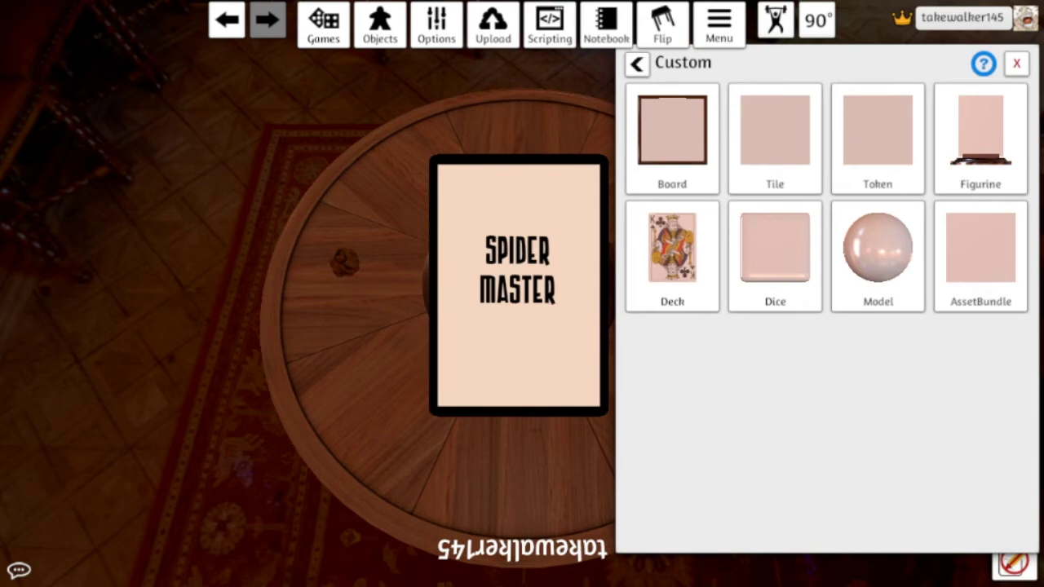
key(alt+shift)
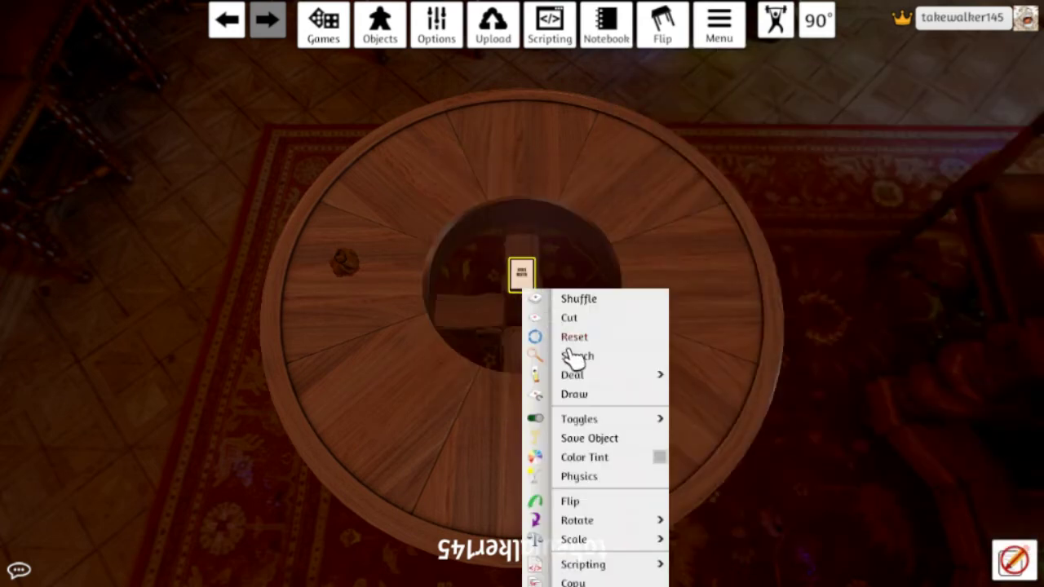
right_click(521, 281)
click(577, 358)
scroll(832, 327, down, 3)
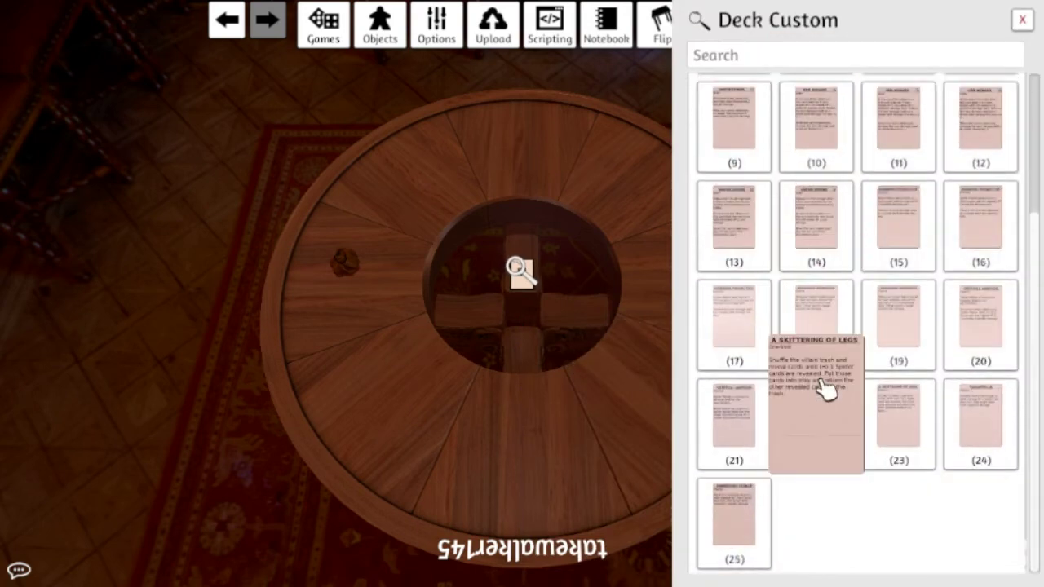
scroll(946, 269, up, 2)
scroll(953, 288, up, 1)
- Close the deck search, shuffle the deck and put it into the Spider Master bag
click(635, 330)
key(r)
drag(525, 275, 343, 259)
- Add another custom deck and load the Spider Master character's front image as its face, using the local file
click(386, 46)
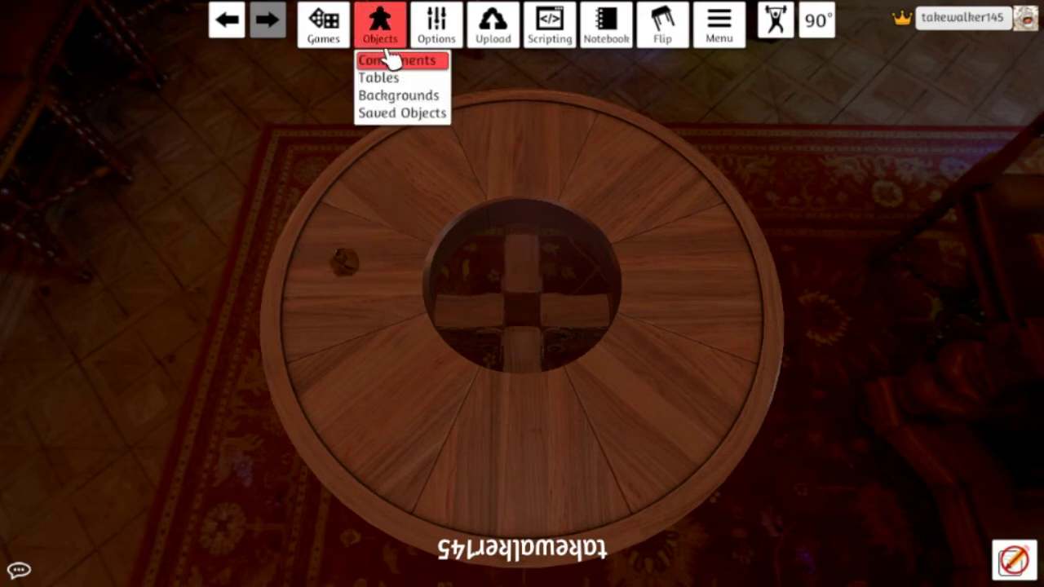
click(392, 59)
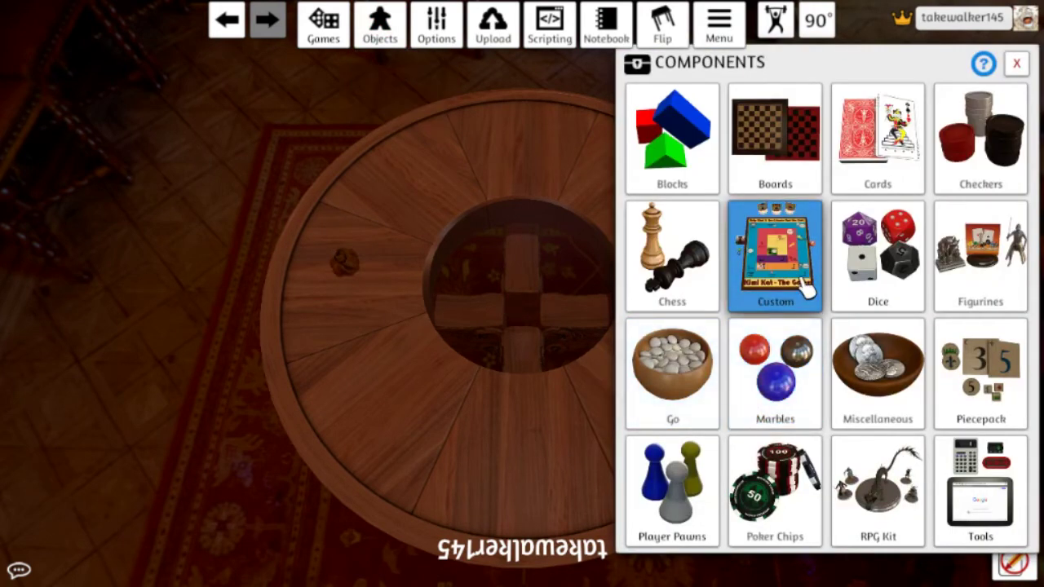
click(807, 285)
click(664, 274)
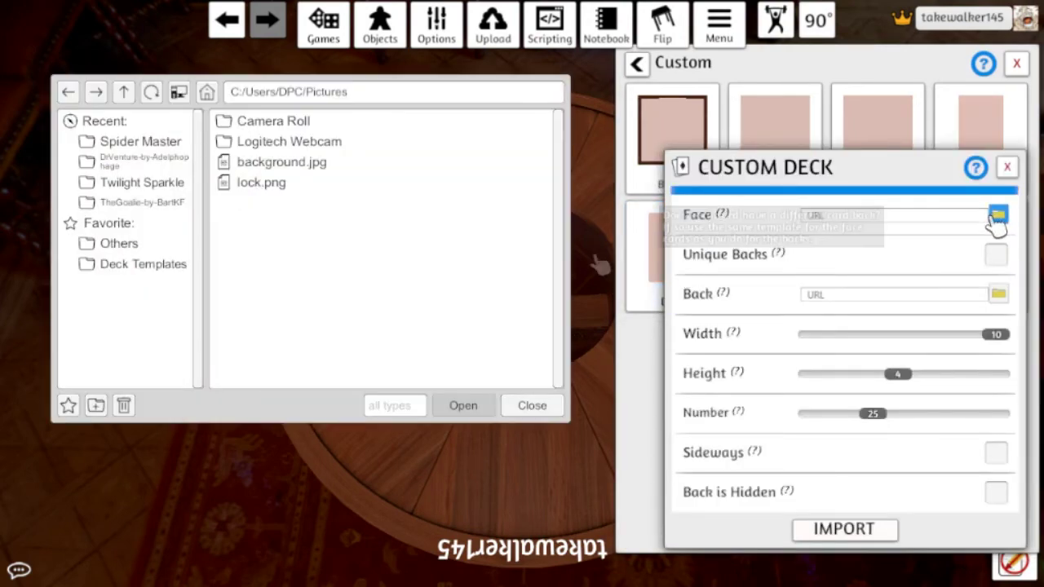
double_click(140, 182)
click(577, 322)
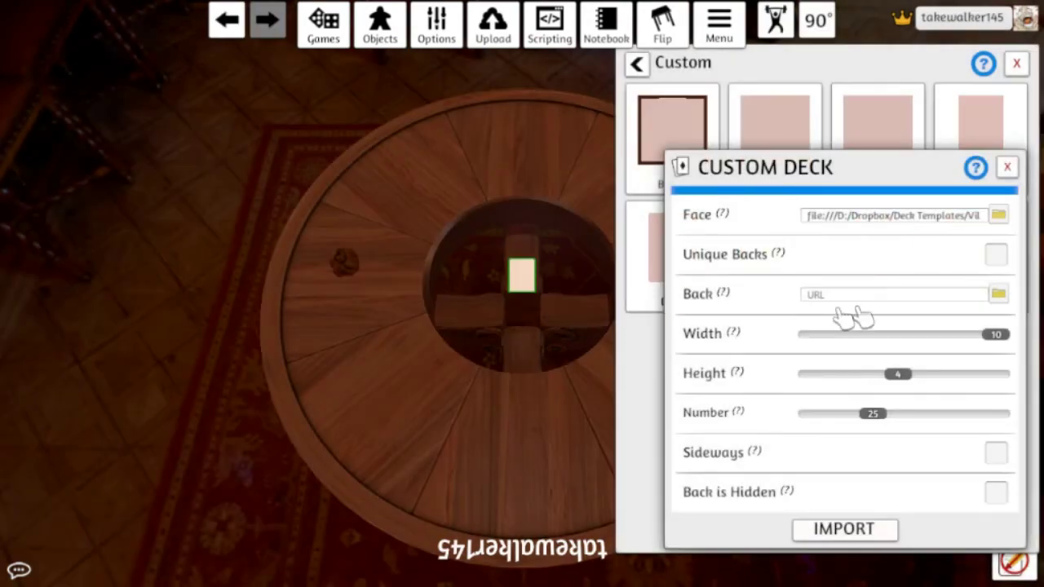
- Load the Spider Master character's back image from the Spider Master folder as the custom deck's back, using the local file
click(996, 295)
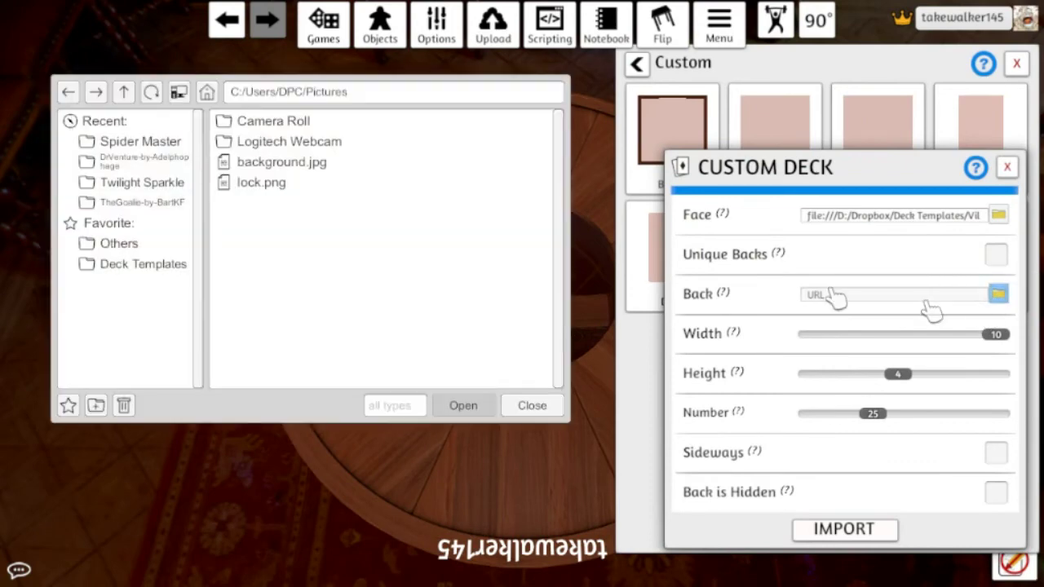
click(135, 143)
double_click(324, 160)
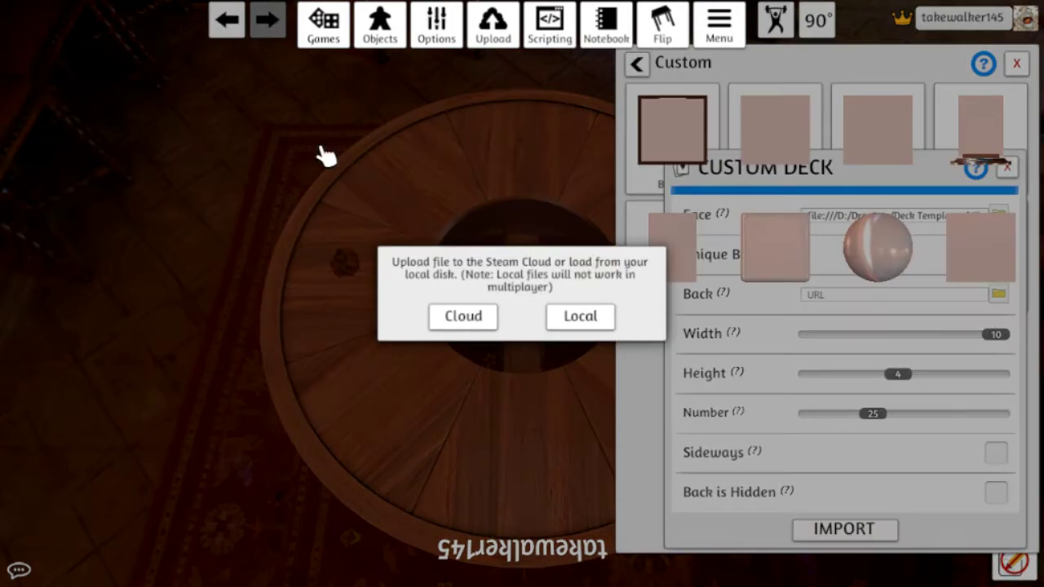
click(590, 322)
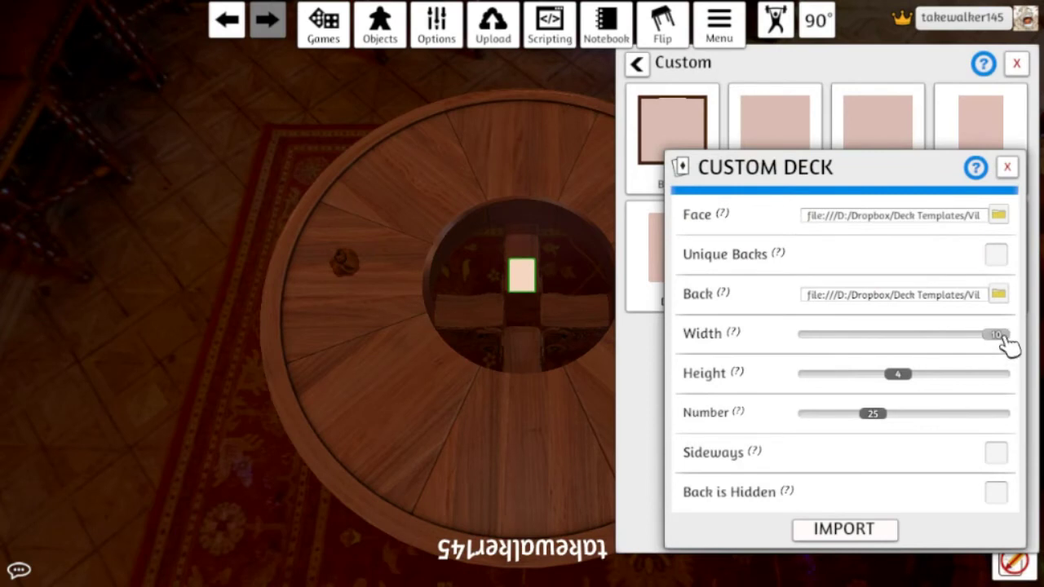
- Set the character deck's width, height and number of cards to 2 each, and import it
drag(1006, 338, 807, 336)
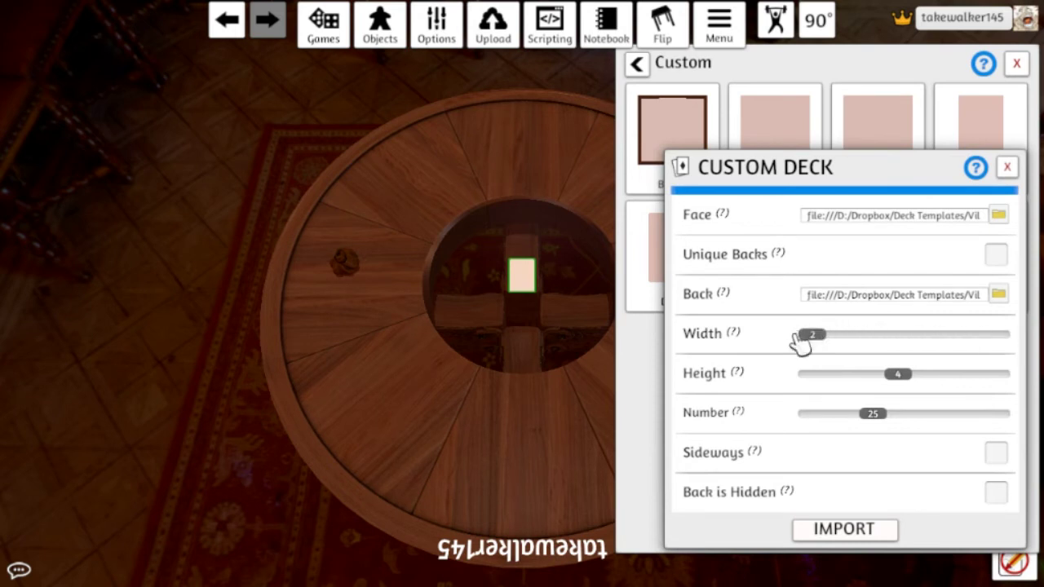
drag(886, 372, 801, 379)
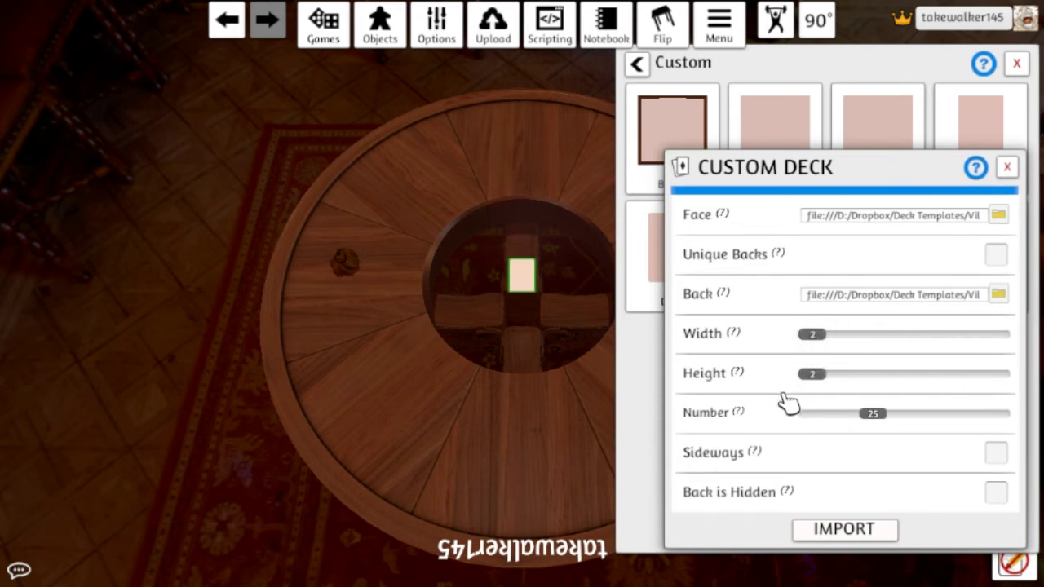
drag(872, 416, 806, 417)
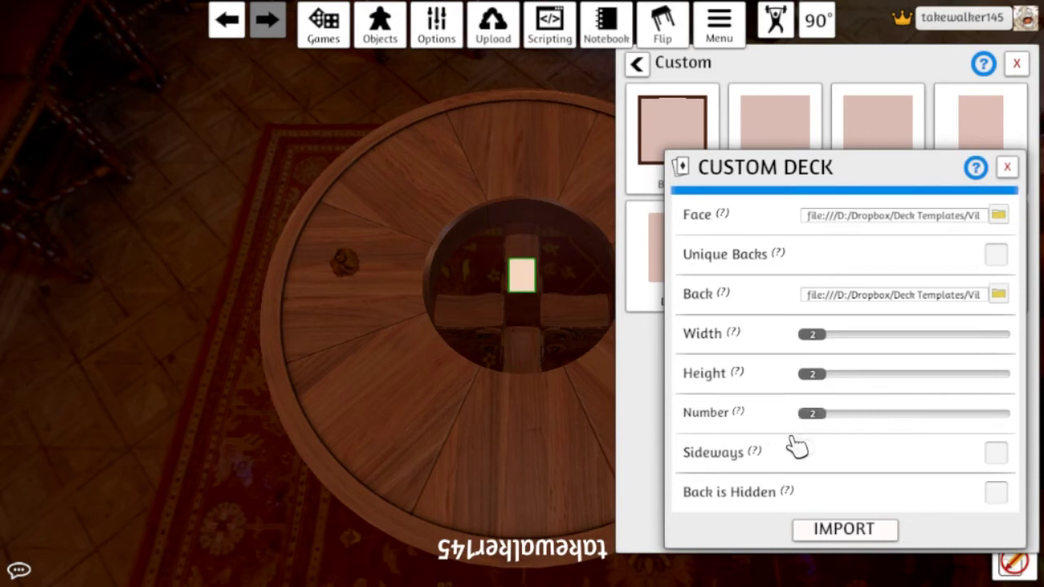
click(832, 528)
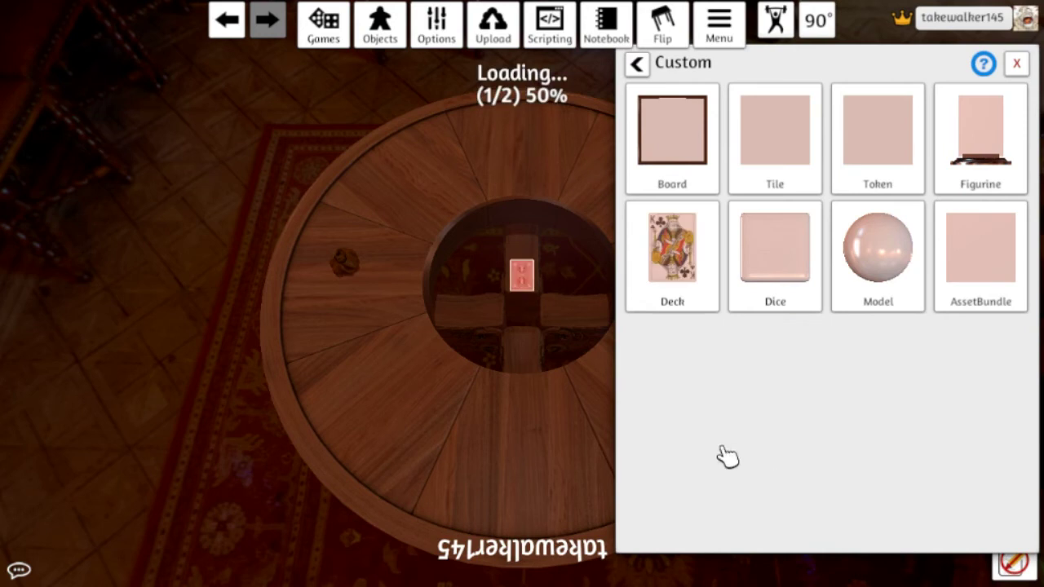
- Preview the imported character cards enlarged and put them into the Spider Master bag
click(584, 393)
key(alt)
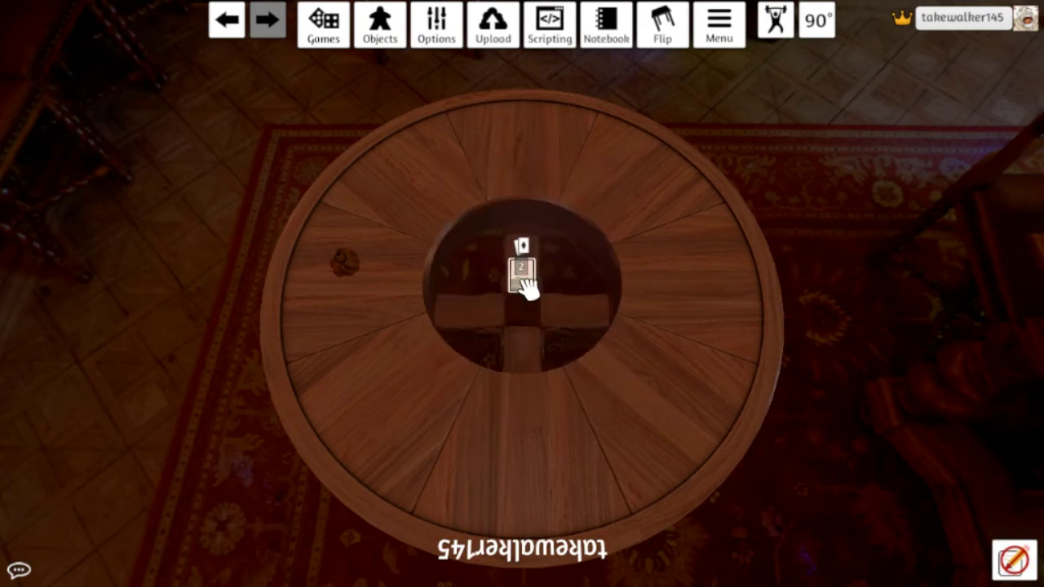
drag(526, 288, 471, 290)
key(alt)
key(alt)
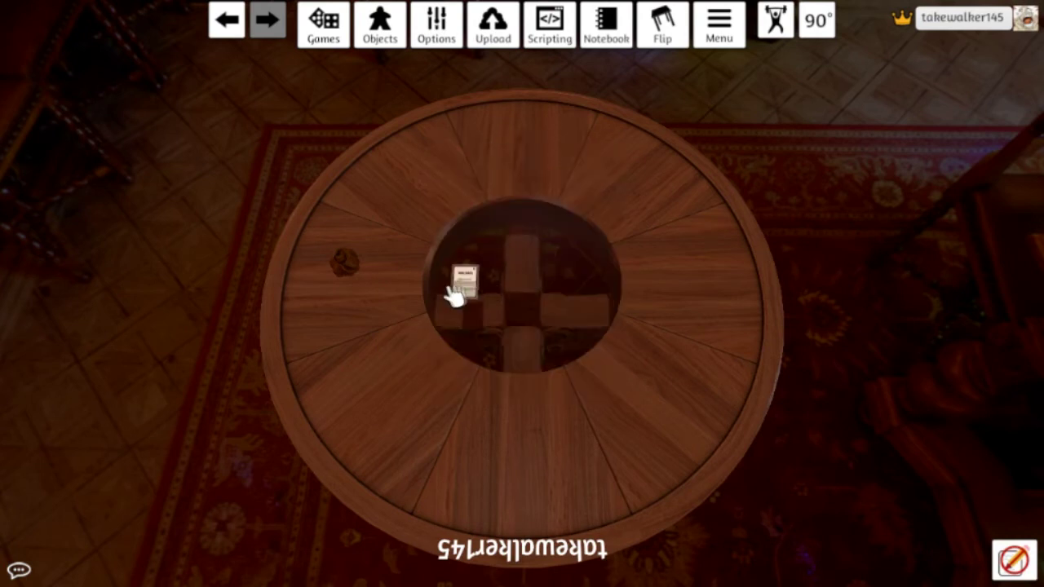
key(alt)
drag(466, 291, 349, 276)
key(e)
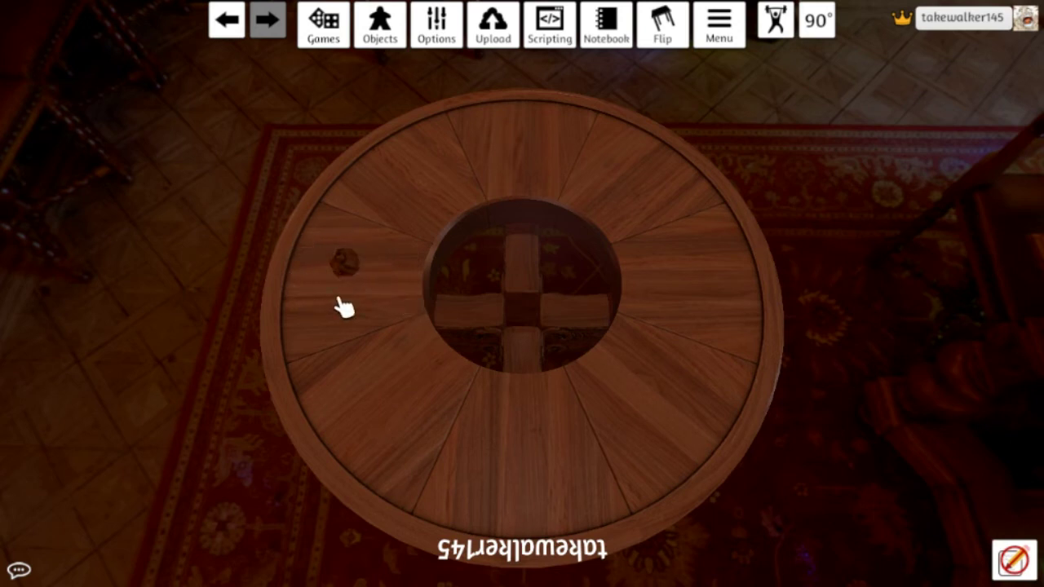
- Save the Spider Master bag as a saved object in the Villains folder
right_click(344, 262)
click(400, 372)
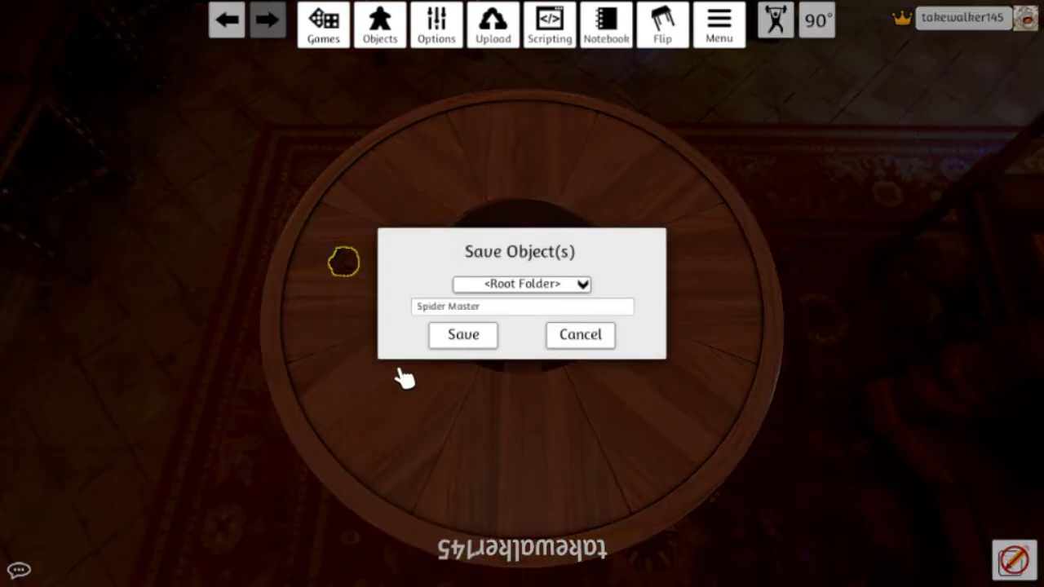
click(508, 287)
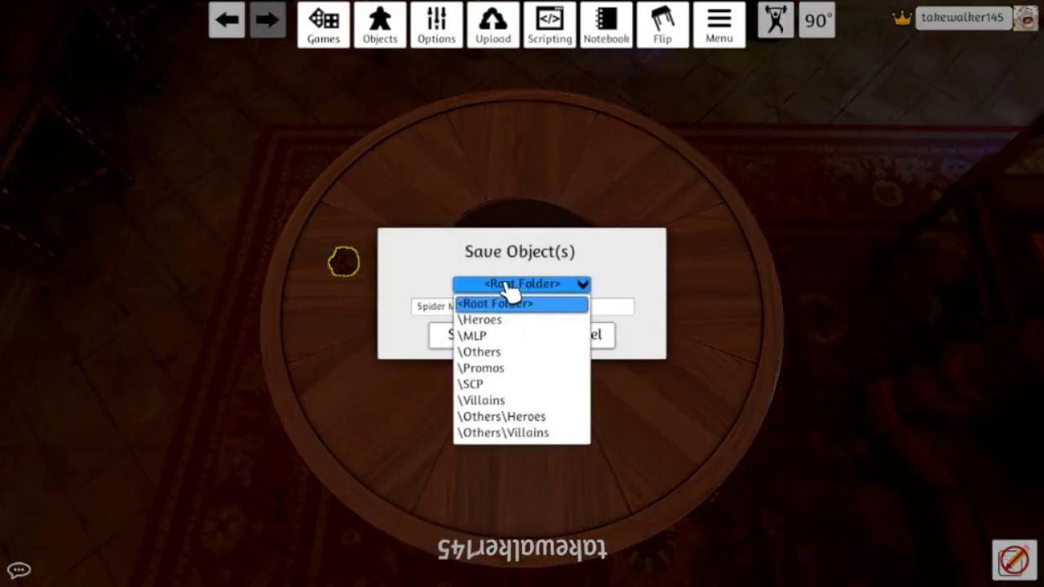
click(492, 416)
click(463, 336)
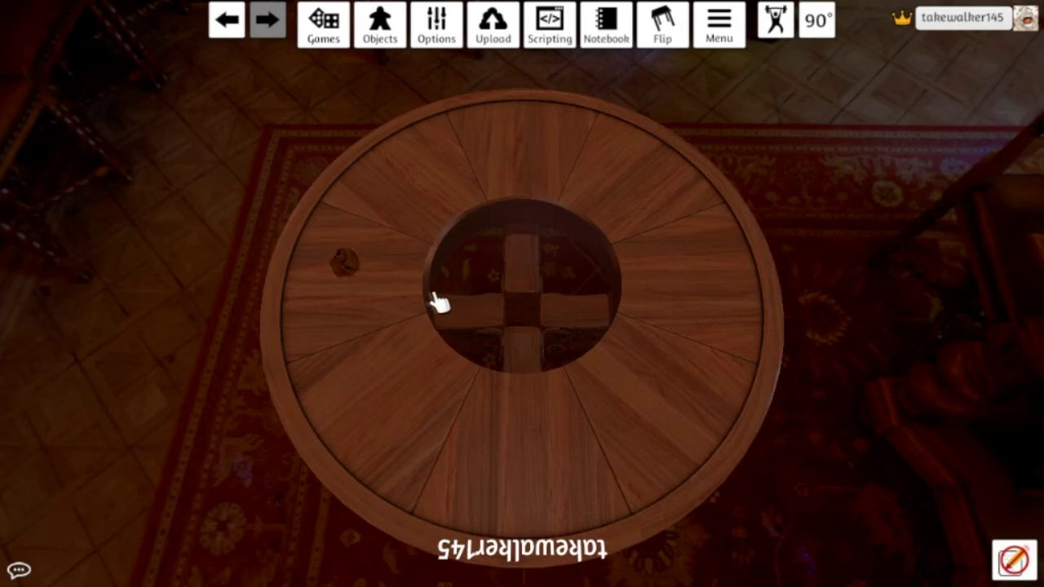
- Load the Sentinels/Cauldron saved game from slot 1
click(323, 24)
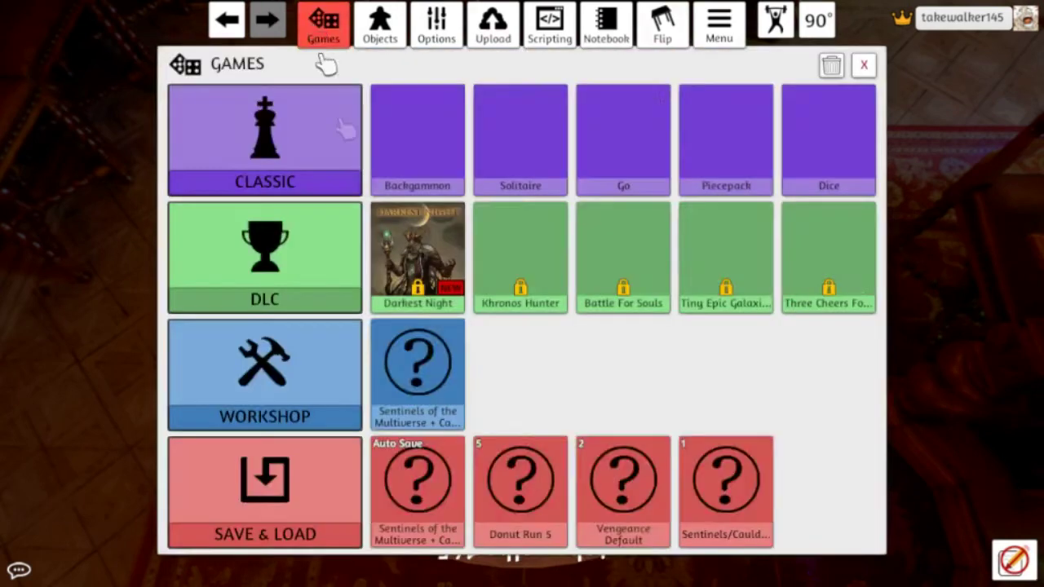
click(709, 489)
click(496, 327)
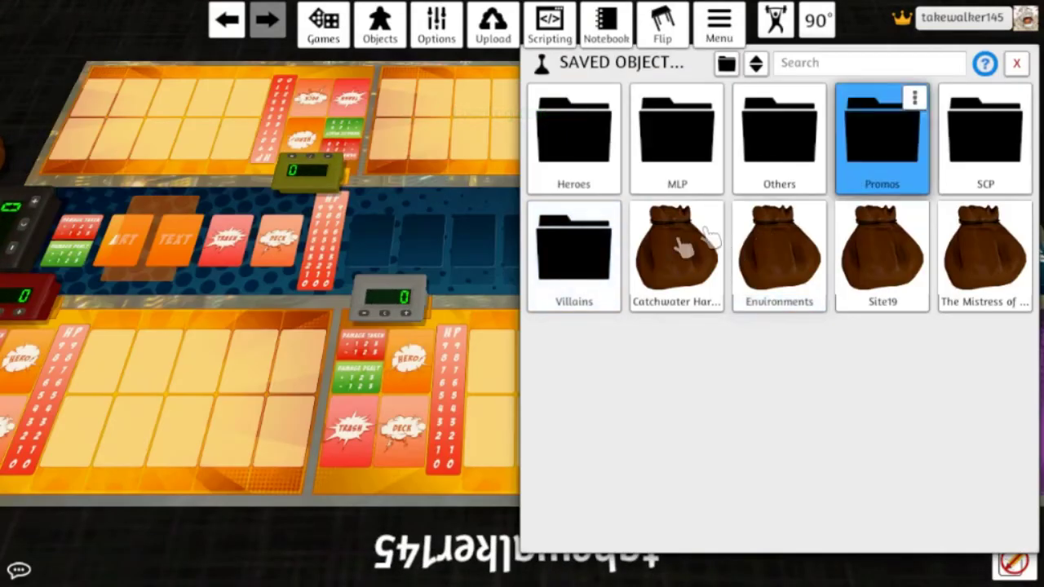
- Spawn the saved Spider Master bag from the Villains folder, and enlarge its character card to fit the villain's art and text slots
click(571, 244)
click(676, 139)
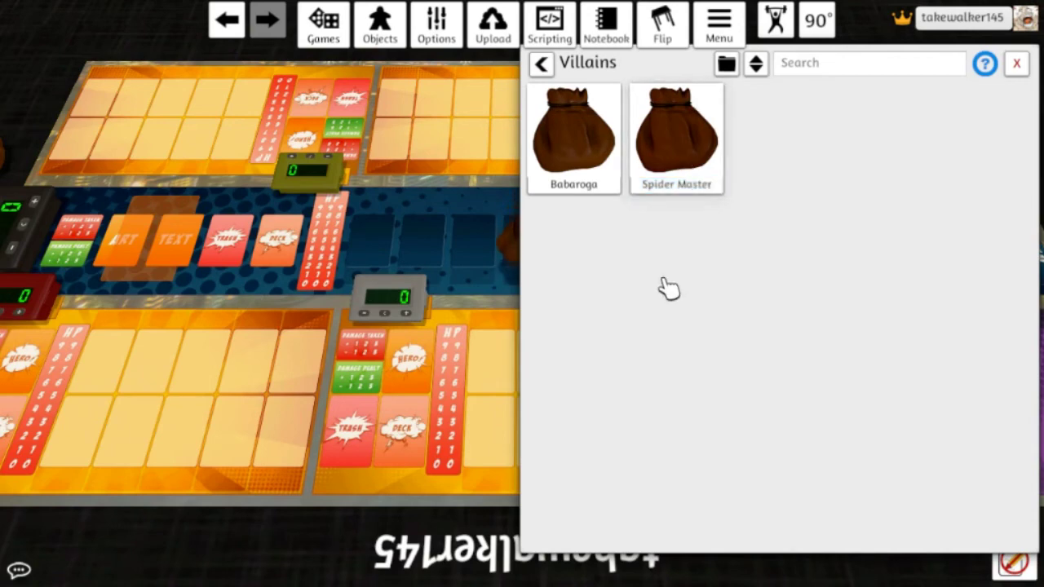
drag(532, 281, 242, 255)
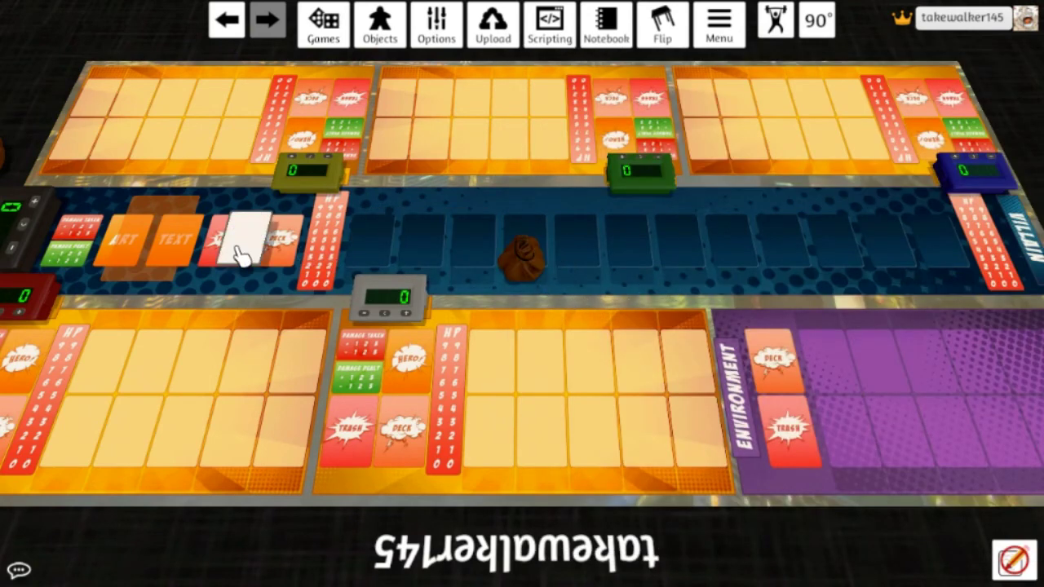
drag(242, 255, 157, 252)
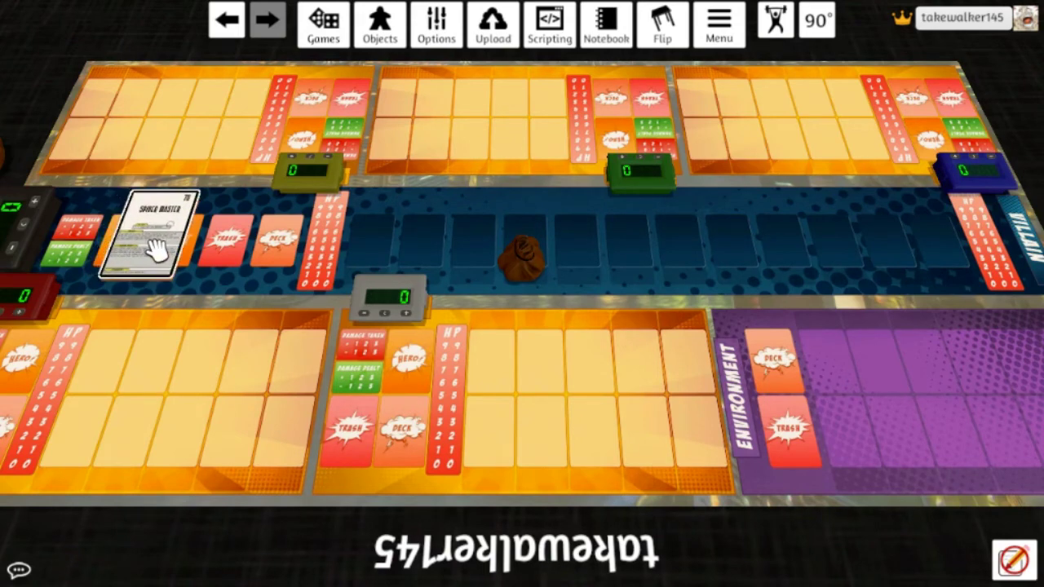
- Return the character cards to the Spider Master bag and save the bag again as a saved object
drag(163, 224, 244, 243)
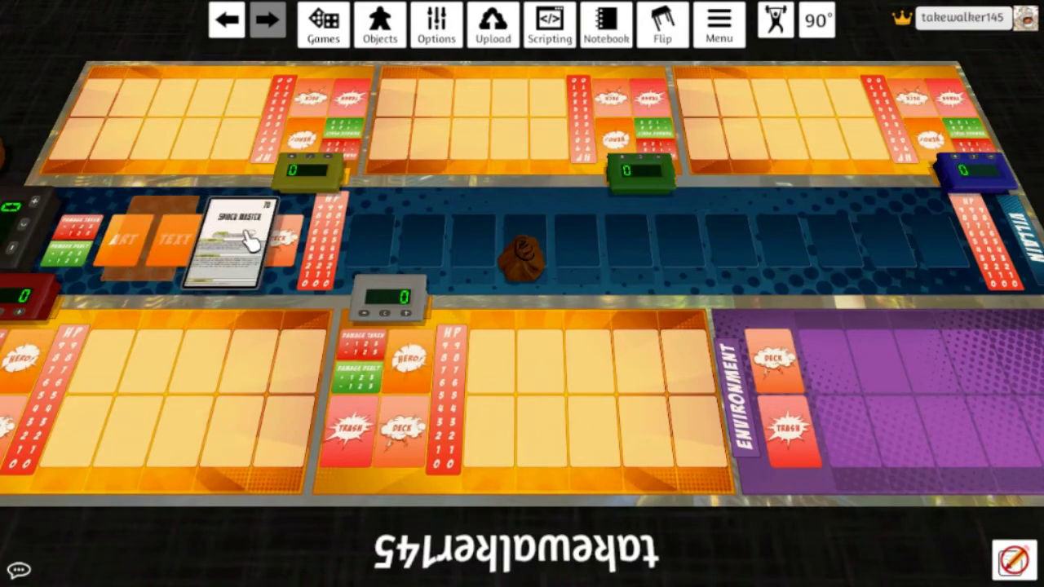
drag(273, 292, 502, 259)
right_click(514, 256)
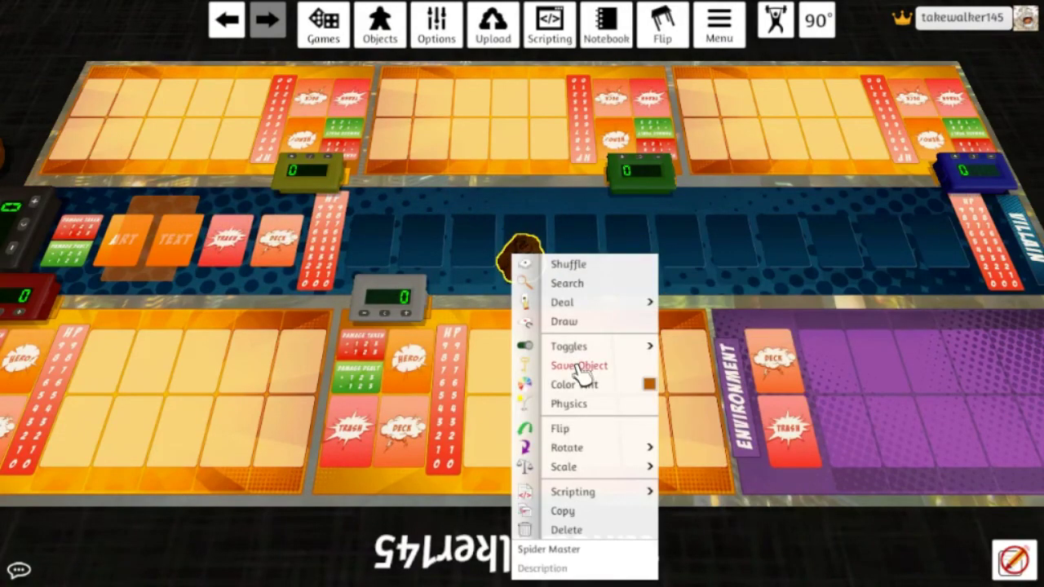
click(580, 367)
click(480, 333)
click(477, 324)
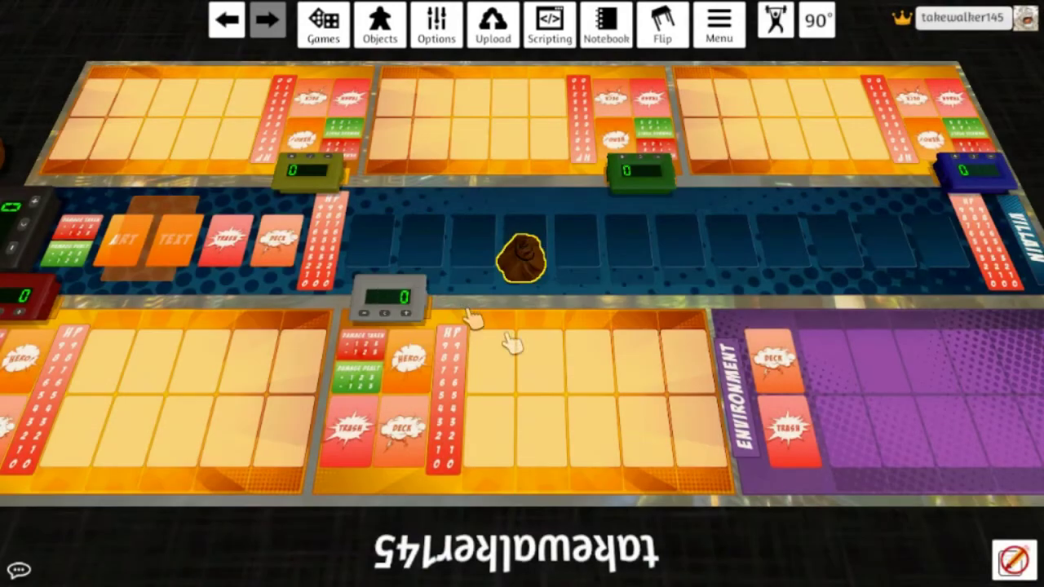
- Place the bag's character cards on the villain's art and text slots and its deck on the villain's Deck slot
drag(496, 241, 140, 228)
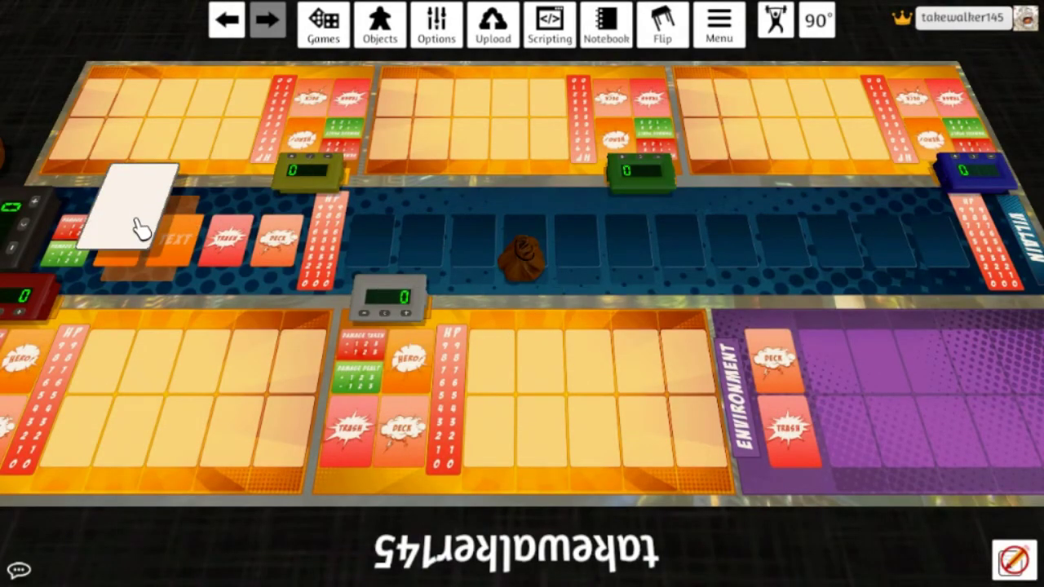
drag(140, 228, 145, 232)
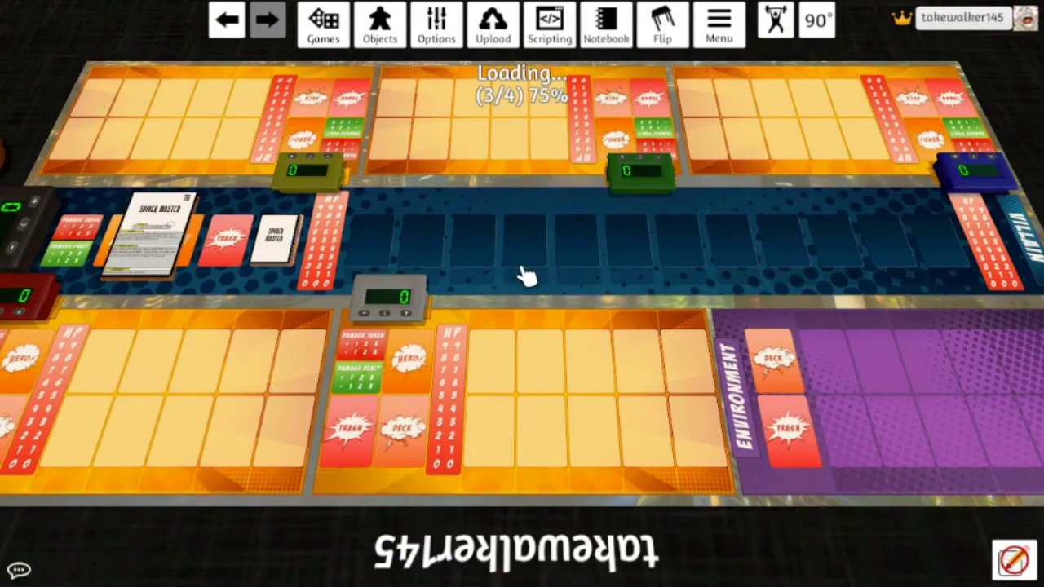
key(1)
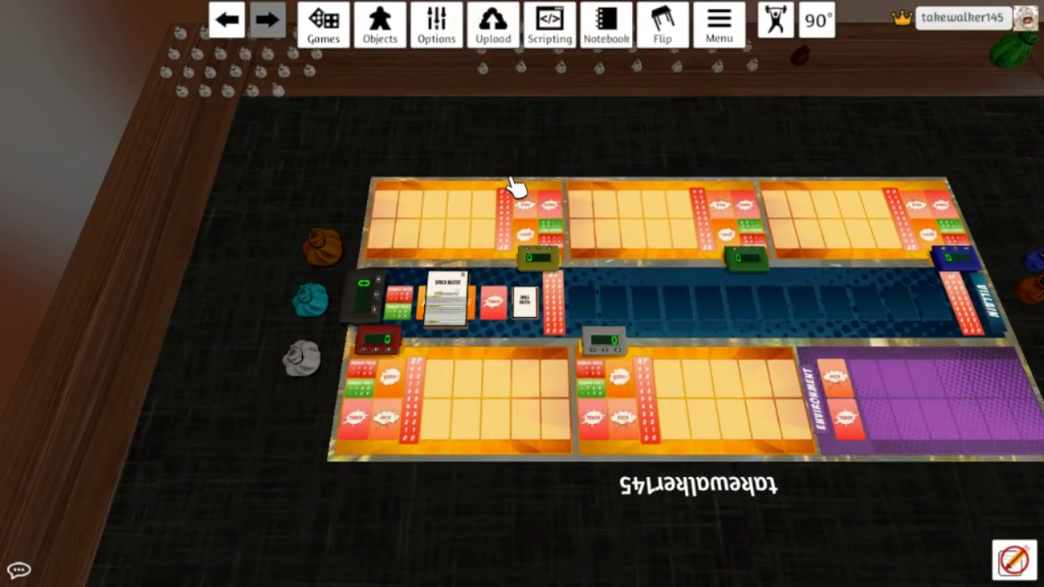
- Spawn another saved Spider Master bag and place it beside the rows of small bags at the table's edge
mouse_move(380, 33)
click(397, 113)
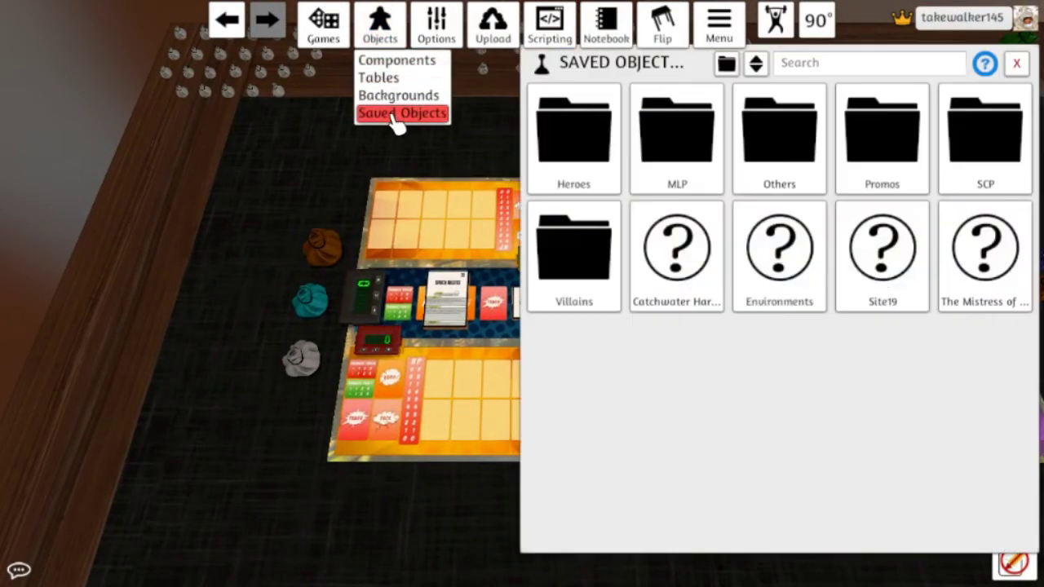
click(792, 298)
drag(695, 291, 482, 92)
key(w)
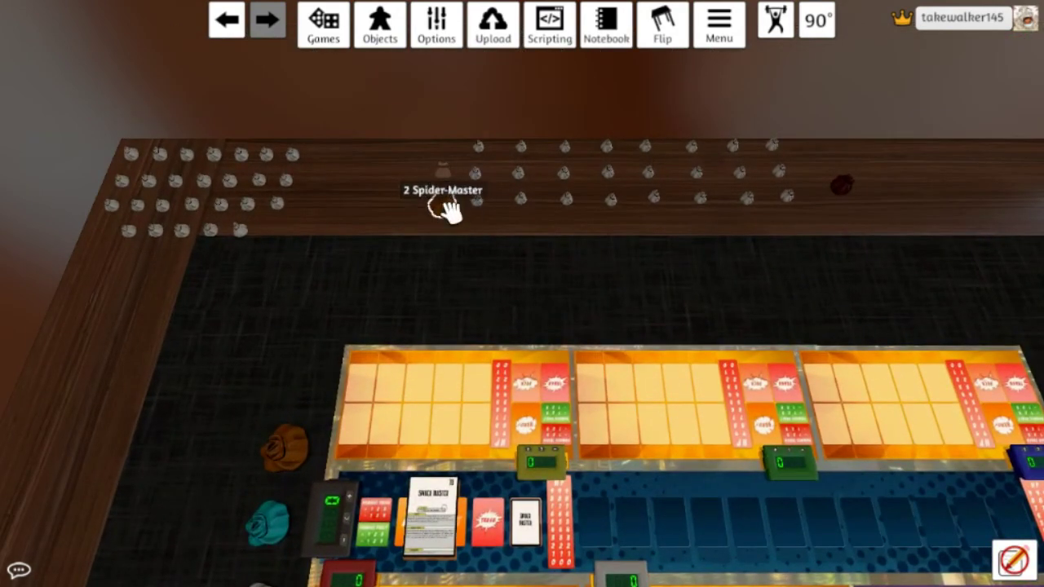
key(s)
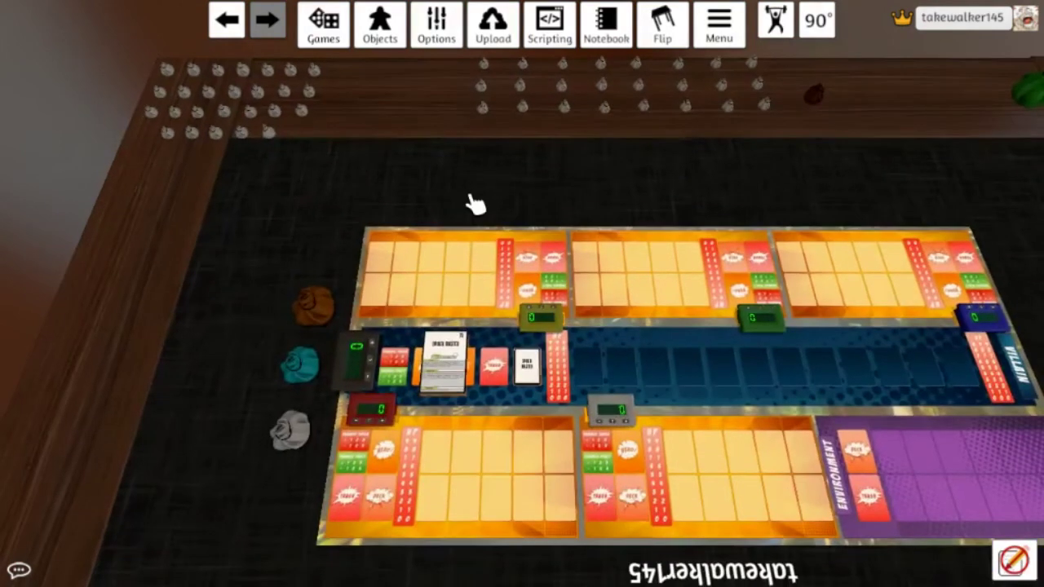
key(a)
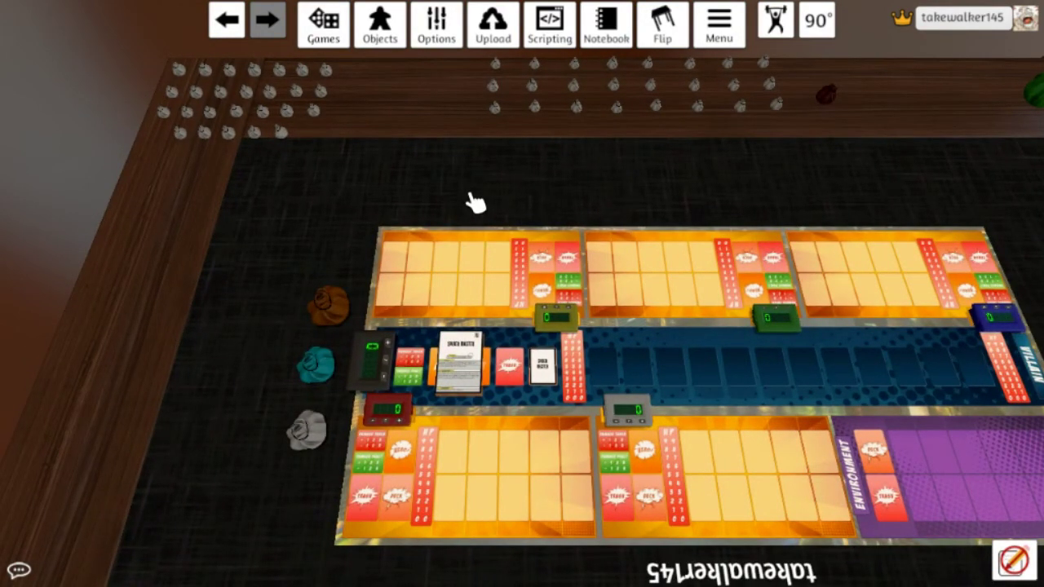
- Set the villain's HP counter to 70 and draw a card from the orange bag
click(375, 363)
text(20)
drag(333, 311, 285, 248)
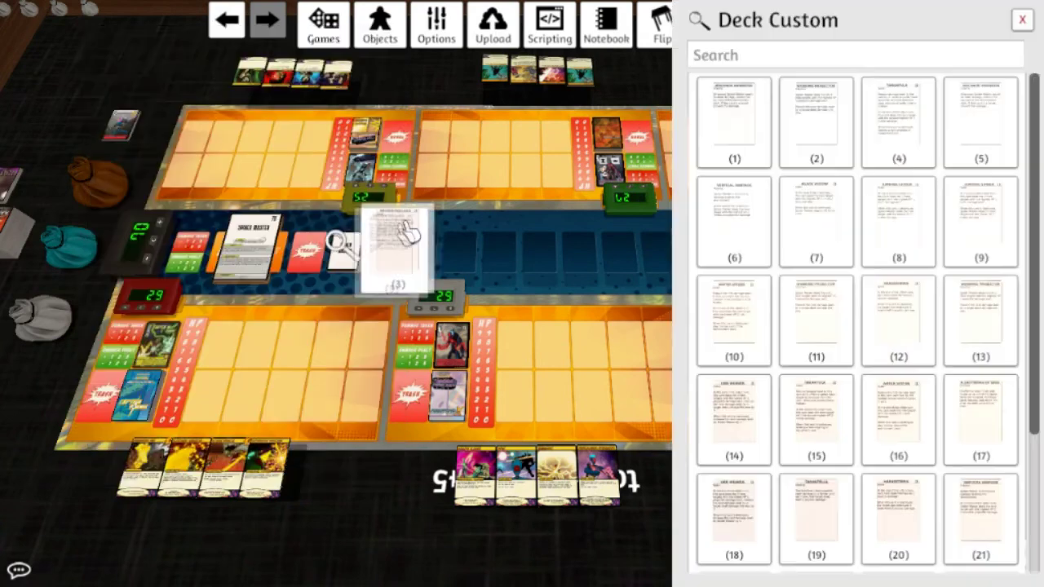
- Take three cards from the villain deck search and place them face up in the first three villain play slots
drag(408, 233, 416, 233)
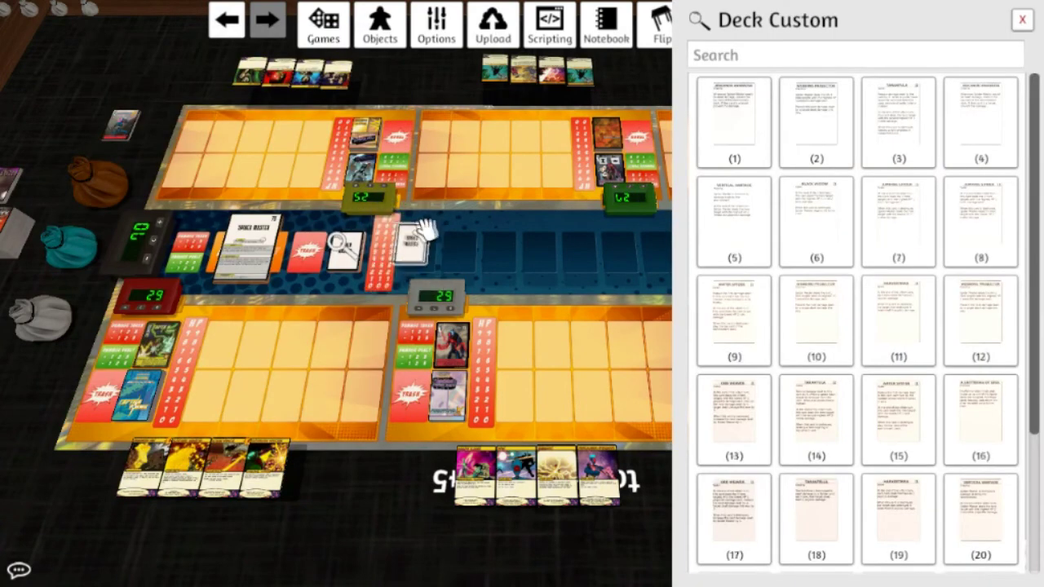
drag(873, 126, 458, 251)
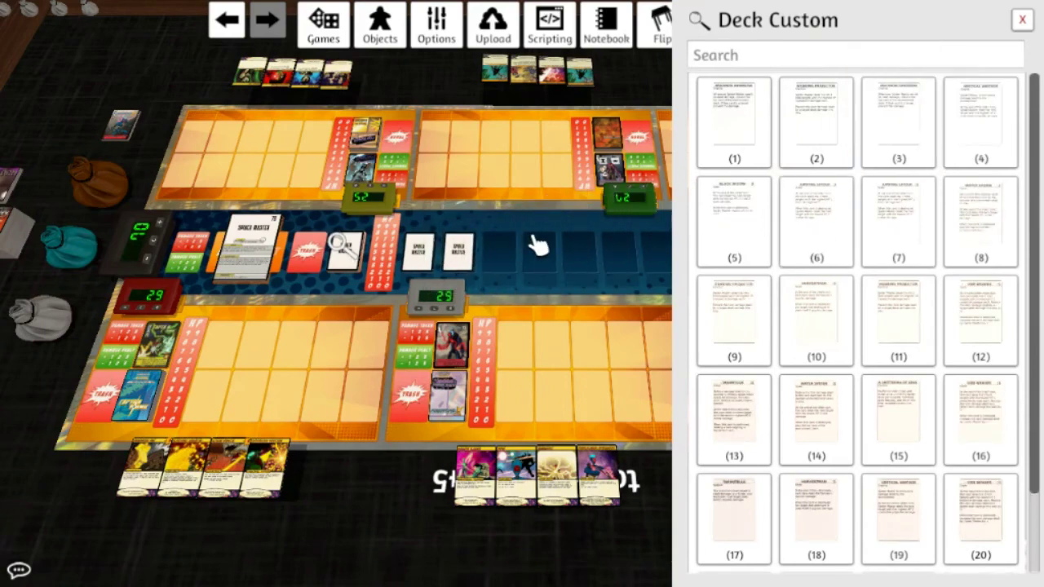
drag(734, 220, 493, 268)
click(524, 272)
key(f)
key(f)
key(f)
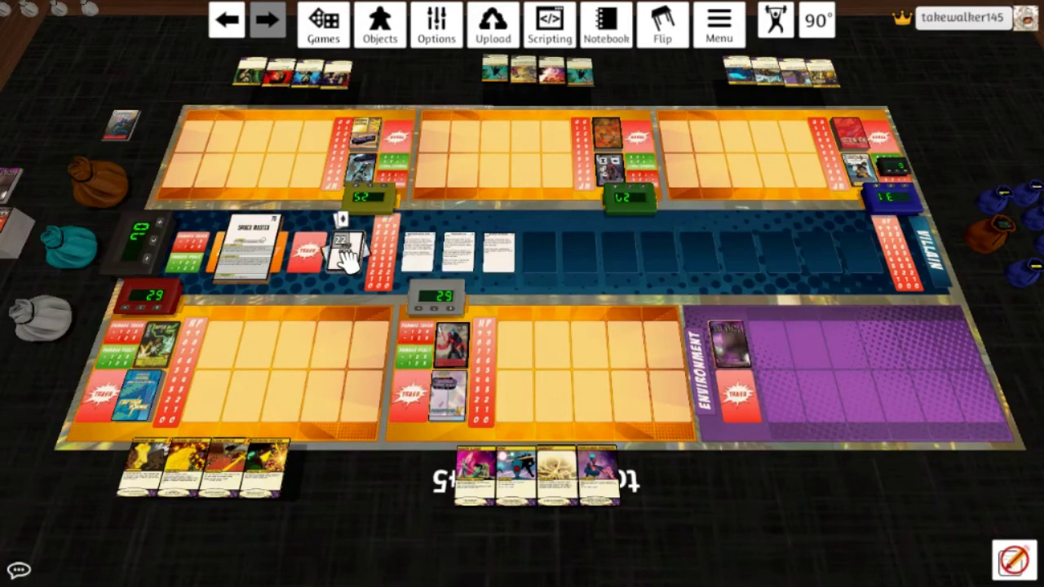
key(alt)
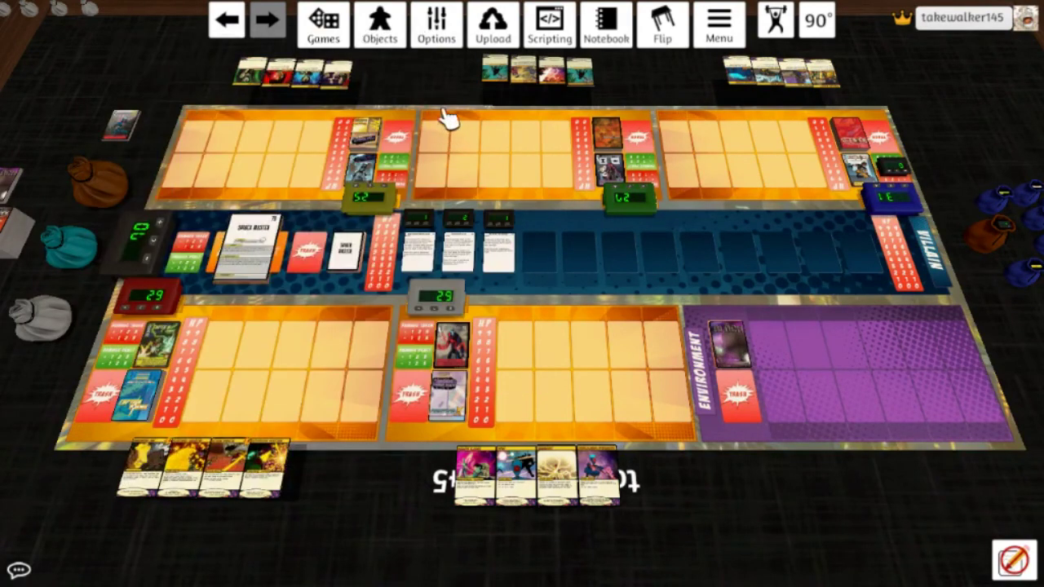
- Spawn poker chips from the components and place one on each of the three villain cards in play
click(376, 28)
click(398, 59)
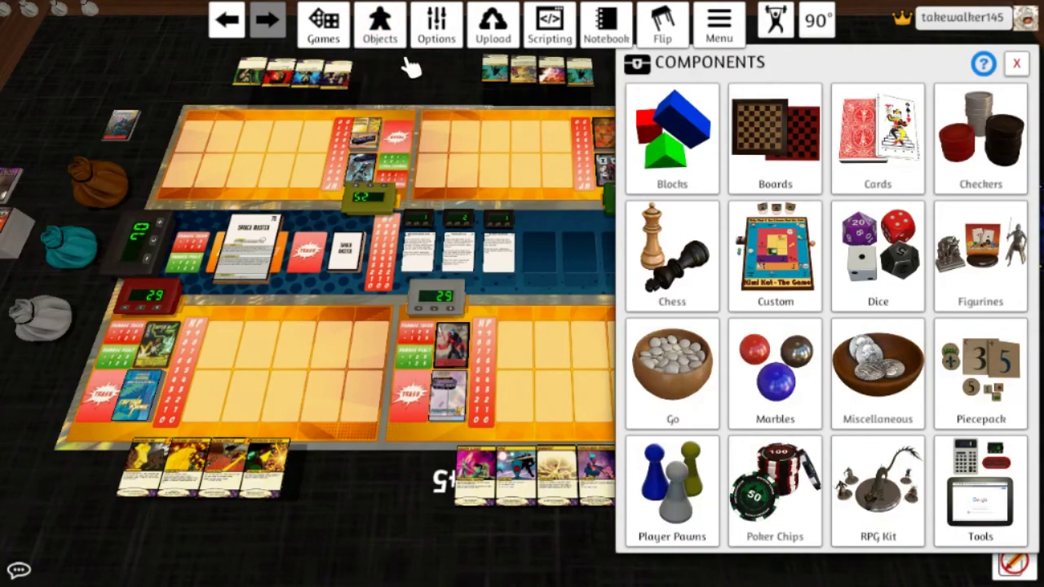
click(764, 490)
click(888, 137)
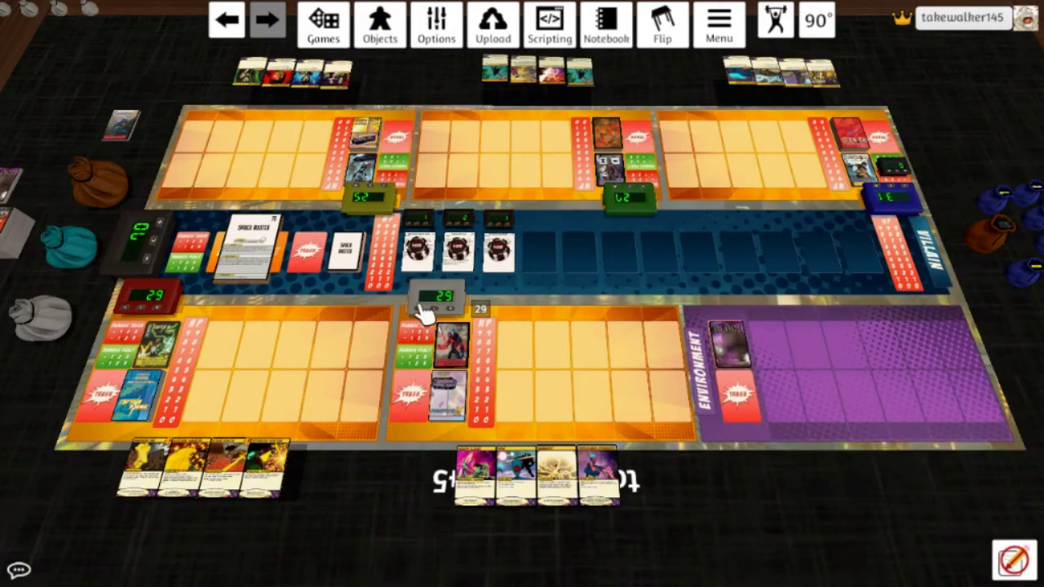
- Read the Spider Master character card and play a villain card face up in the fourth villain slot
mouse_move(245, 259)
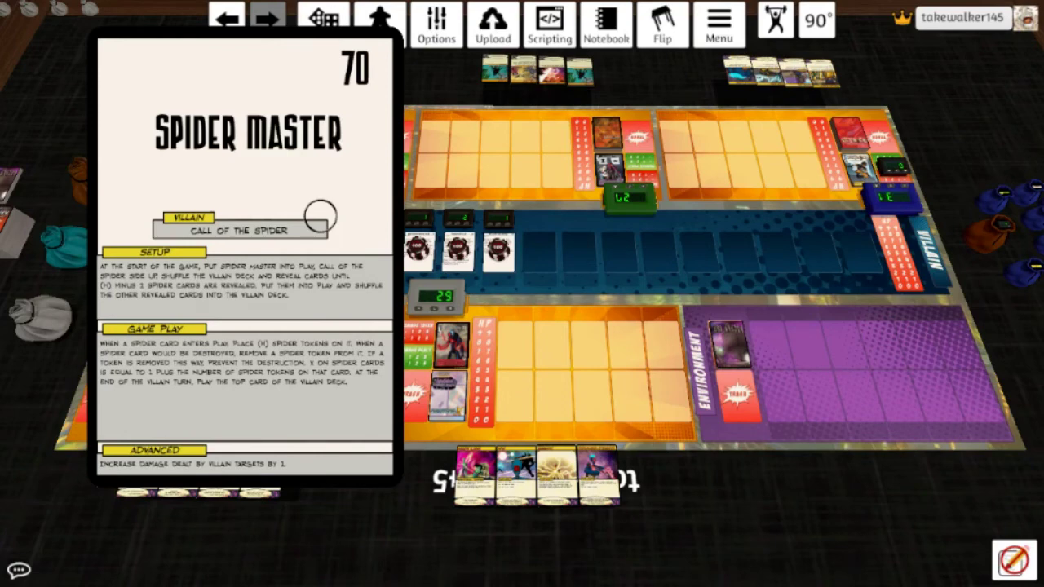
key(alt)
drag(541, 272, 557, 273)
key(f)
key(alt)
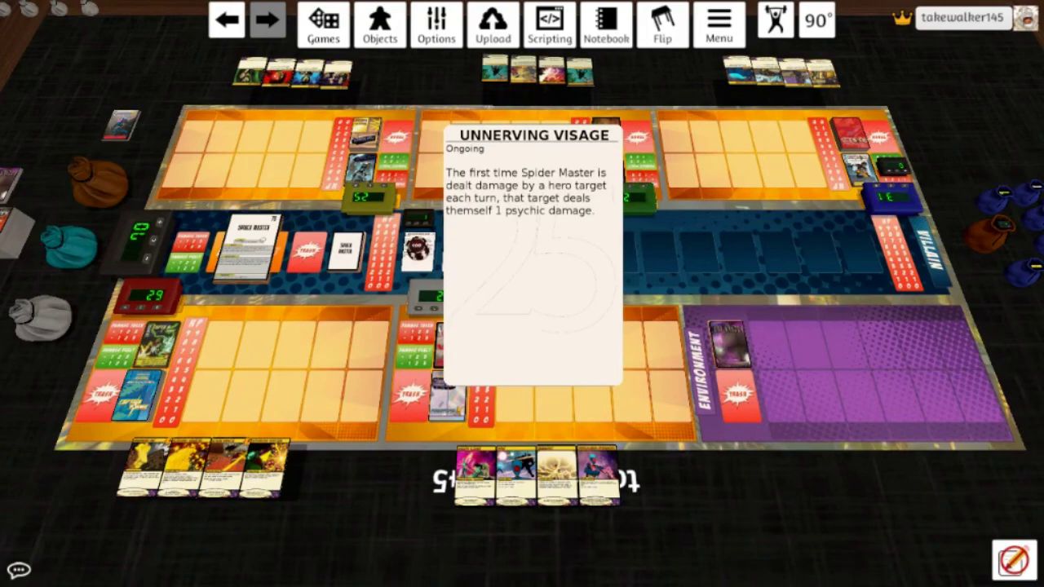
- Play the villain deck's top card face up in the fifth villain slot and read its text
drag(345, 251, 591, 262)
key(f)
mouse_move(592, 263)
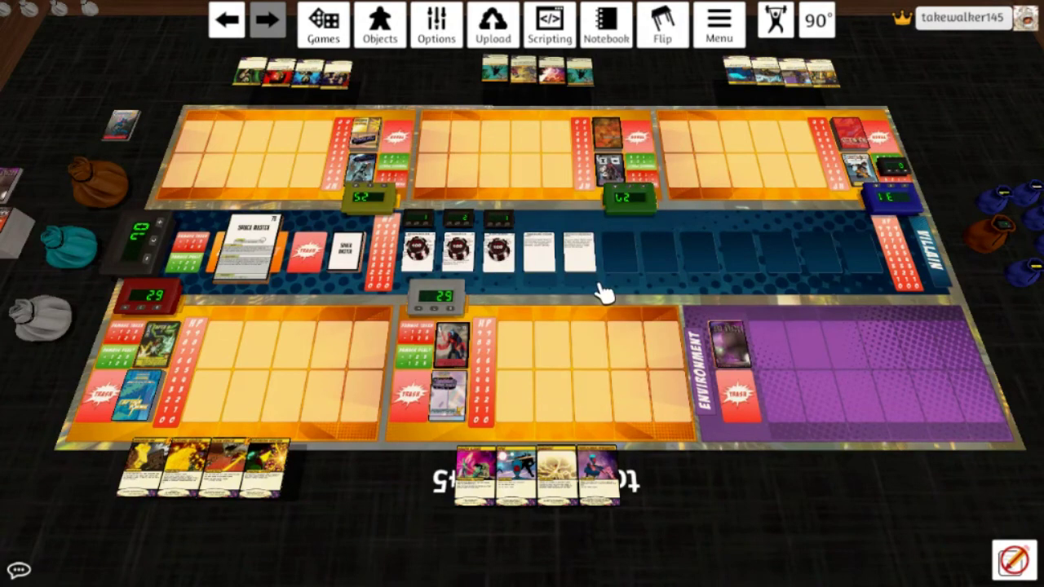
key(alt)
key(alt)
- Lower the HP counters of the yellow, grey and blue heroes, setting the grey one to 26
click(384, 187)
drag(1026, 194, 358, 168)
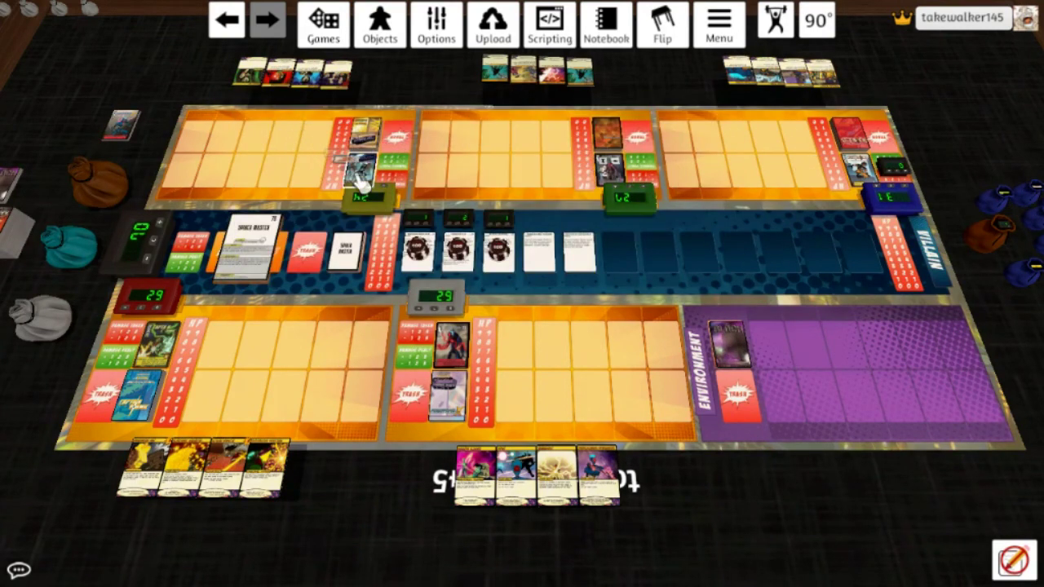
key(alt)
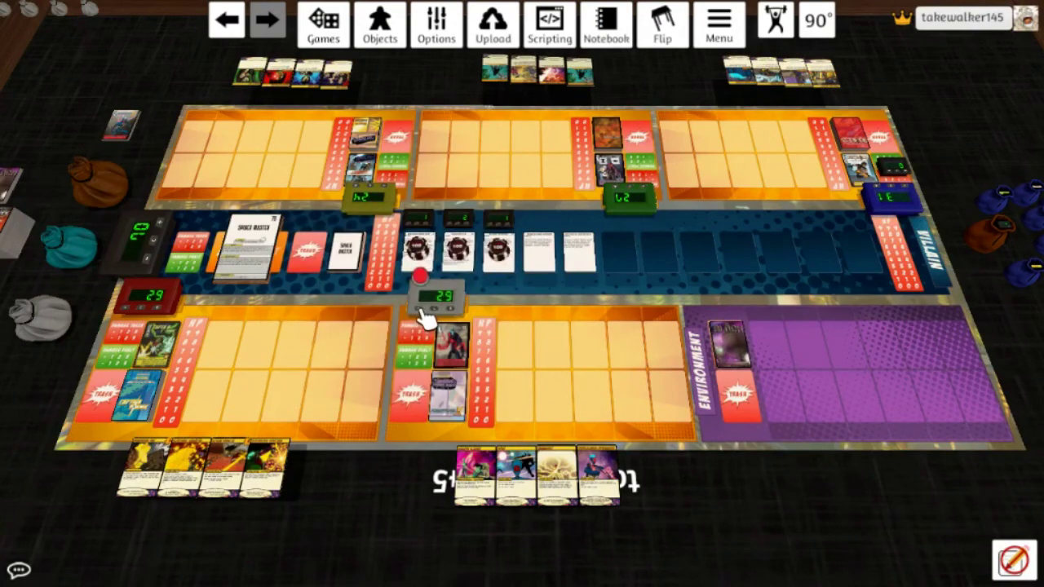
key(alt)
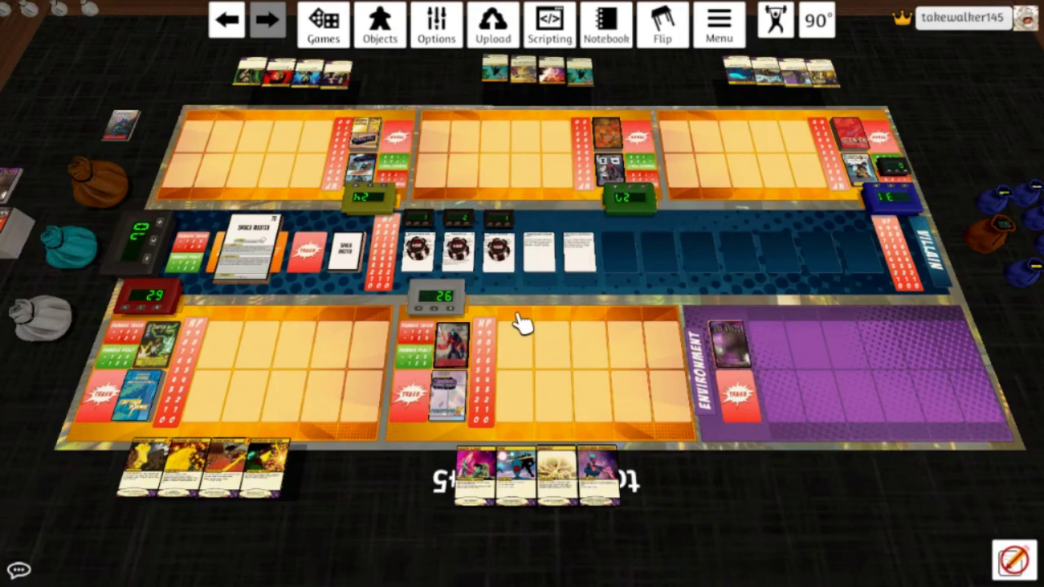
click(909, 188)
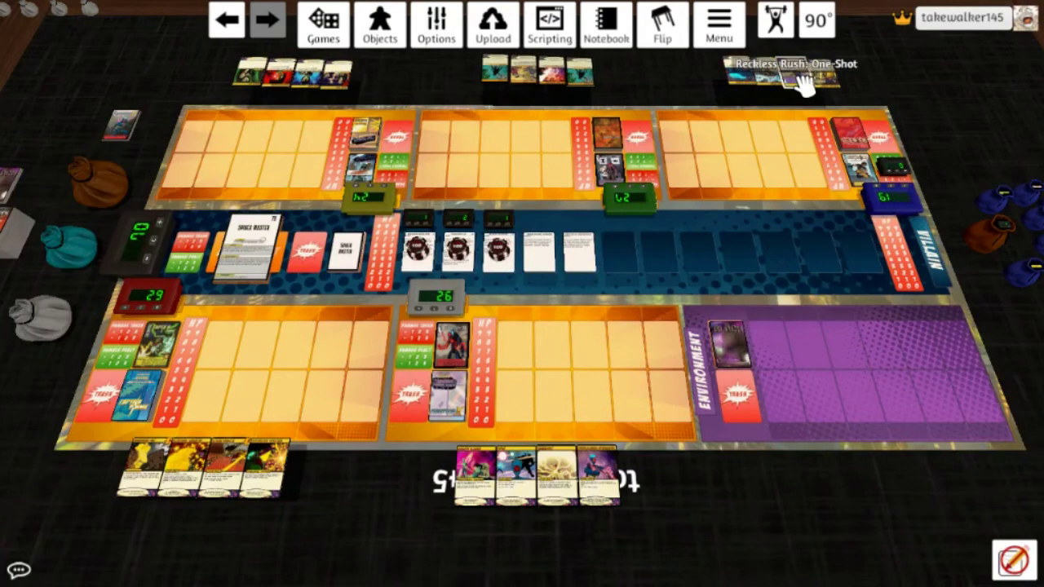
- Play Reckless Rush from the blue-counter hero's hand into that hero's trash and place a card in the hero's play area
drag(806, 82, 866, 134)
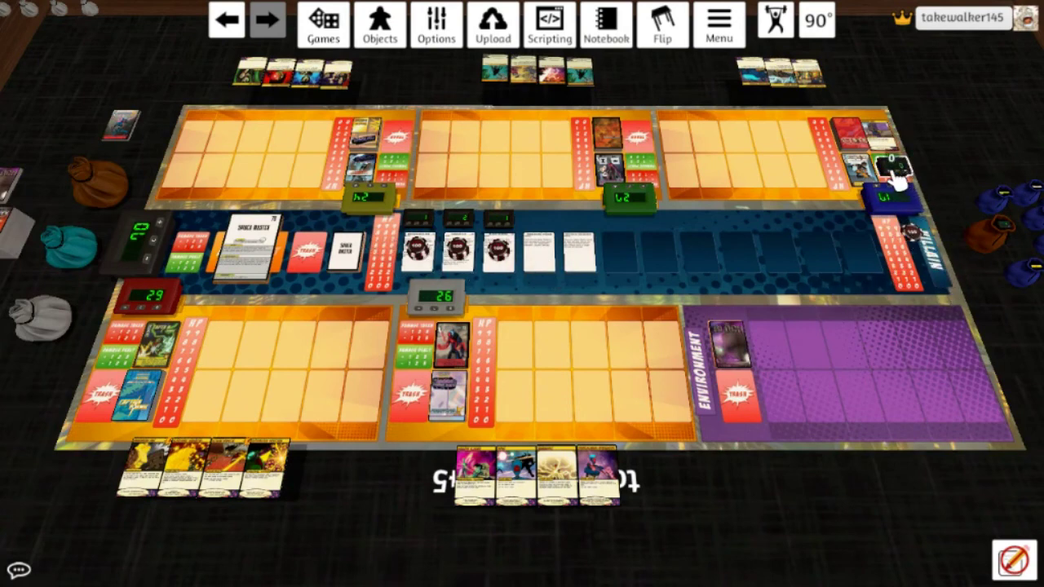
drag(836, 143, 796, 134)
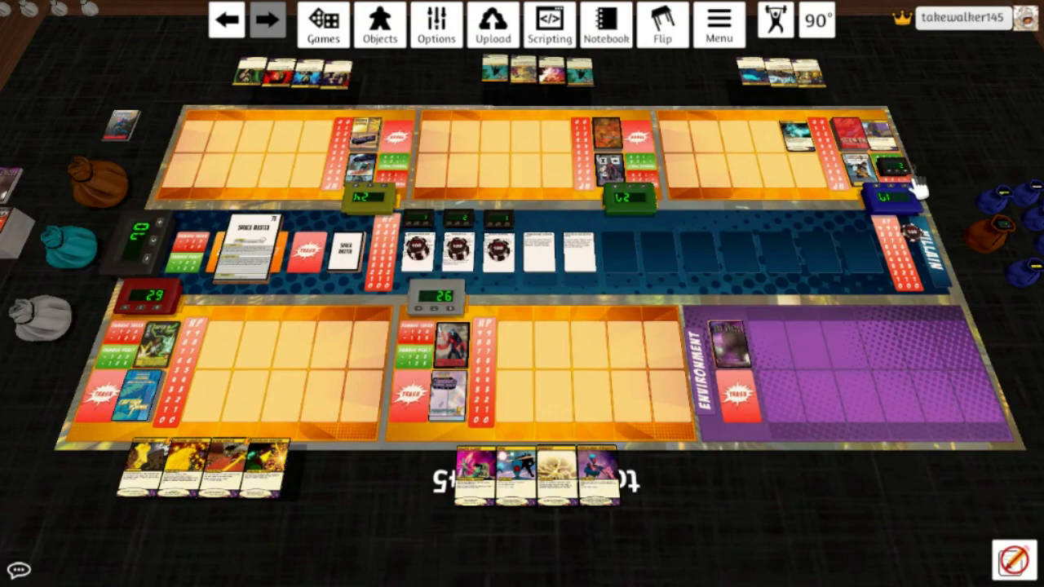
- Play Cheap Trick for Baccarat, read his character card, and move the played cards to his trash
drag(540, 85, 534, 127)
key(alt)
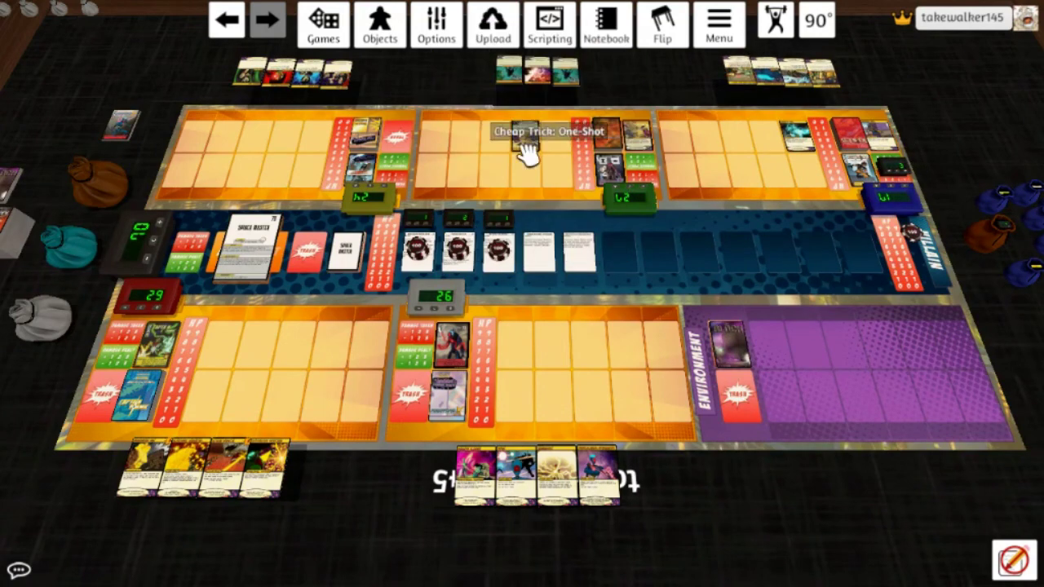
key(alt)
mouse_move(552, 131)
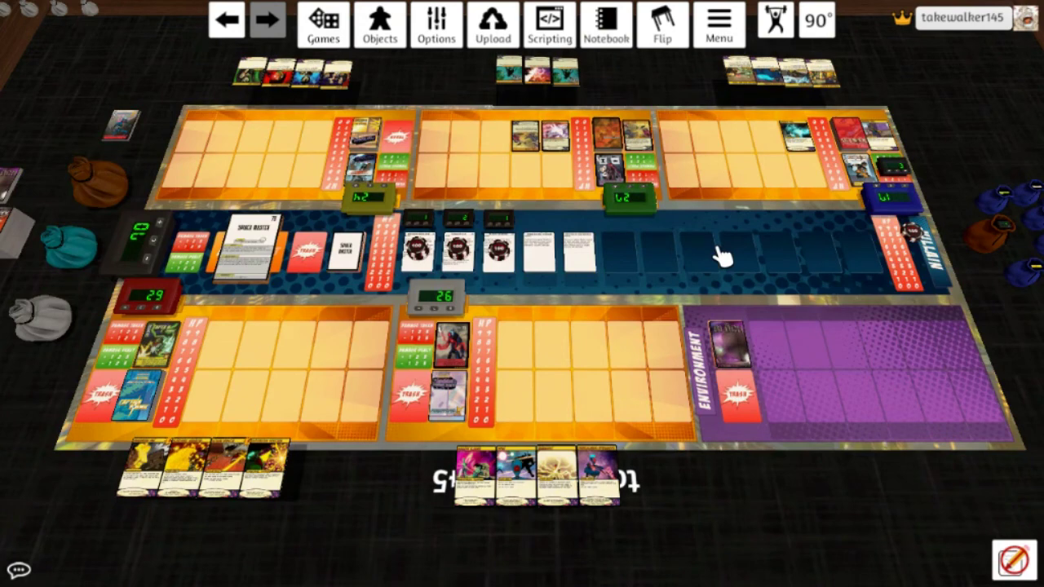
drag(563, 137, 644, 154)
key(alt)
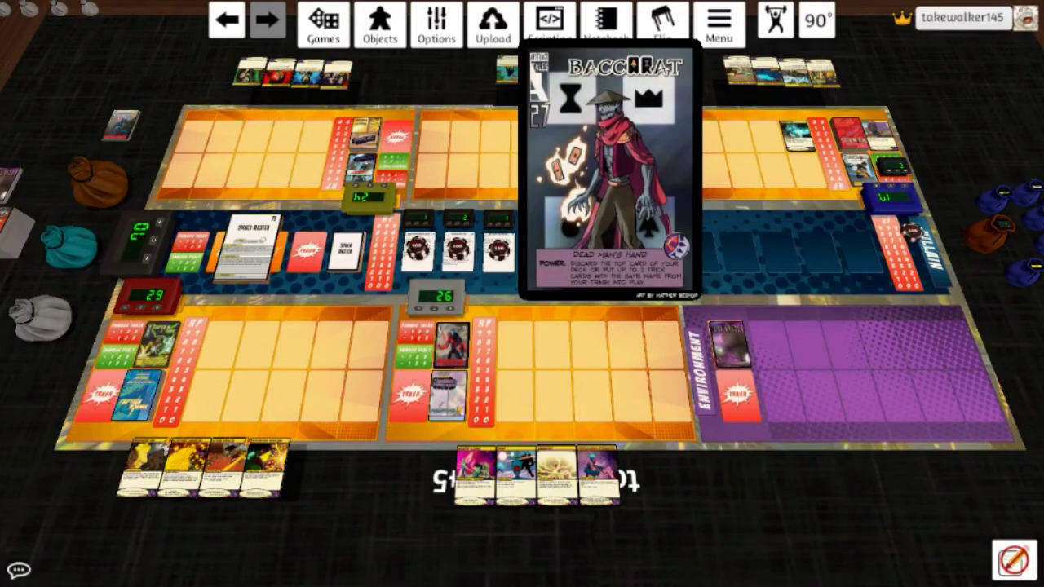
mouse_move(644, 155)
mouse_down()
mouse_move(689, 147)
mouse_move(641, 105)
mouse_move(571, 135)
mouse_move(640, 155)
mouse_up()
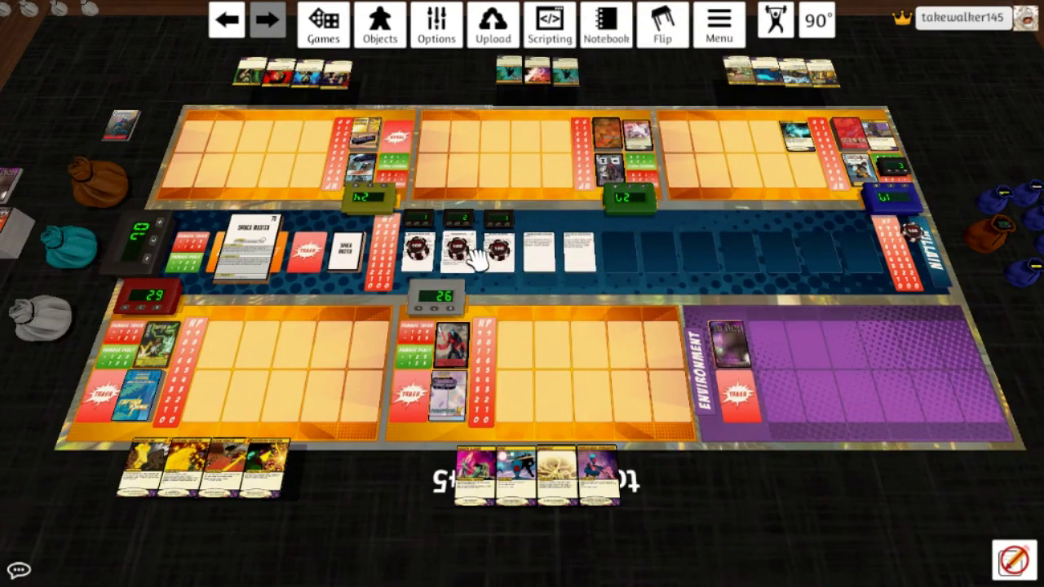
- Move a chip from the third villain card to the villain board's far end and inspect the top two villain deck cards
mouse_move(461, 251)
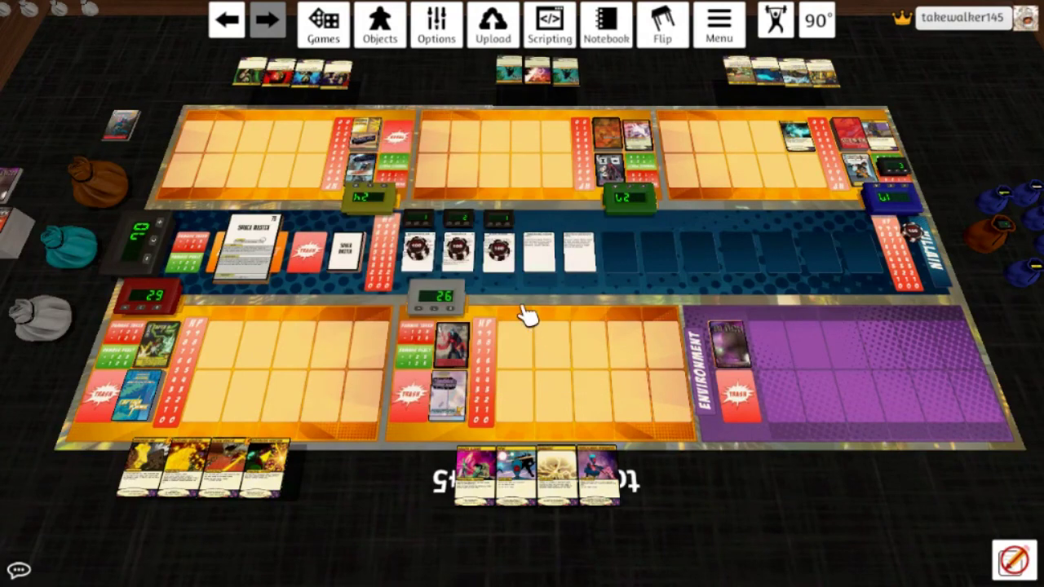
drag(499, 251, 912, 232)
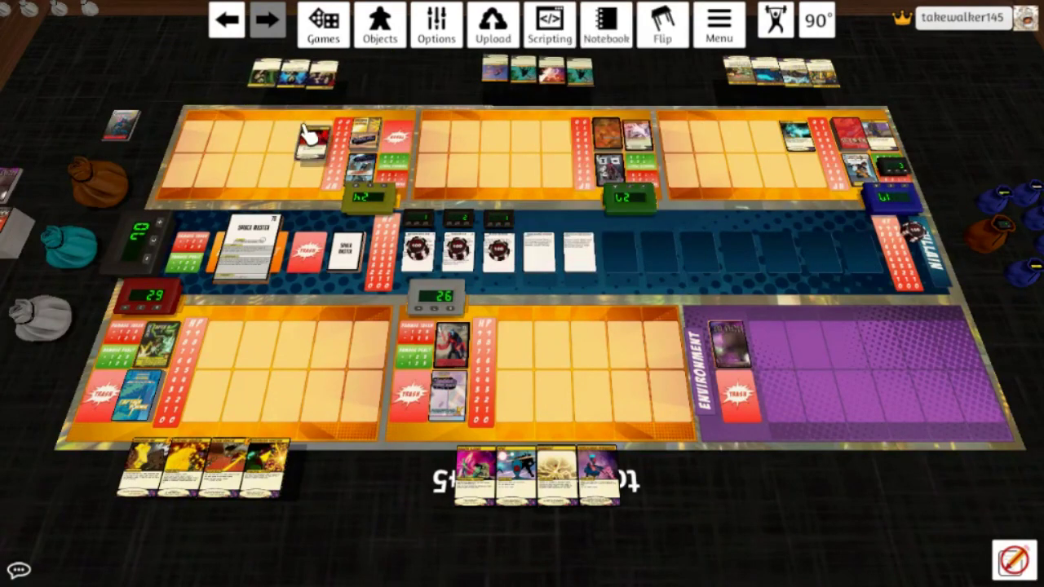
drag(339, 261, 298, 326)
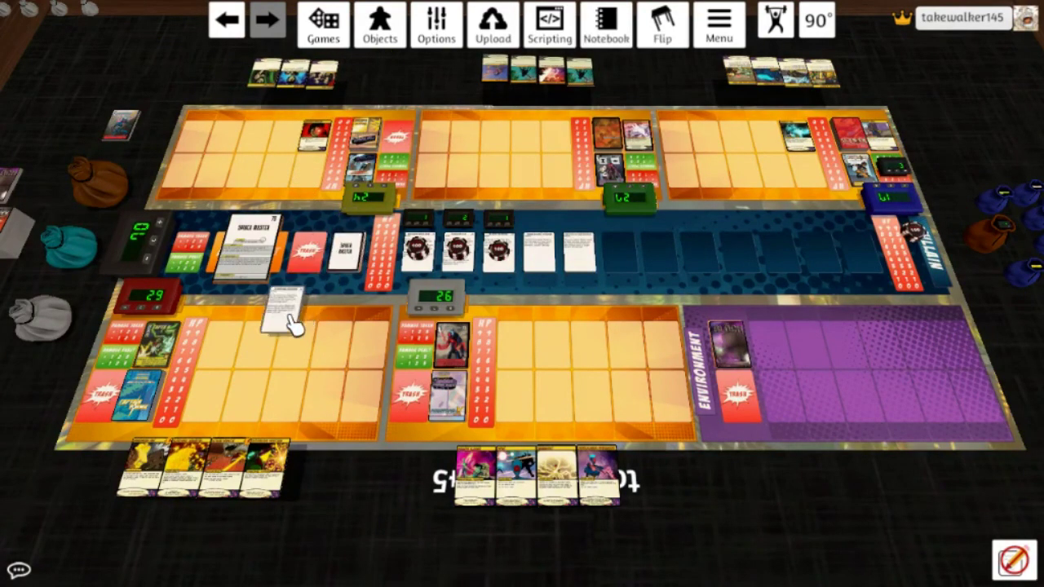
drag(343, 246, 337, 318)
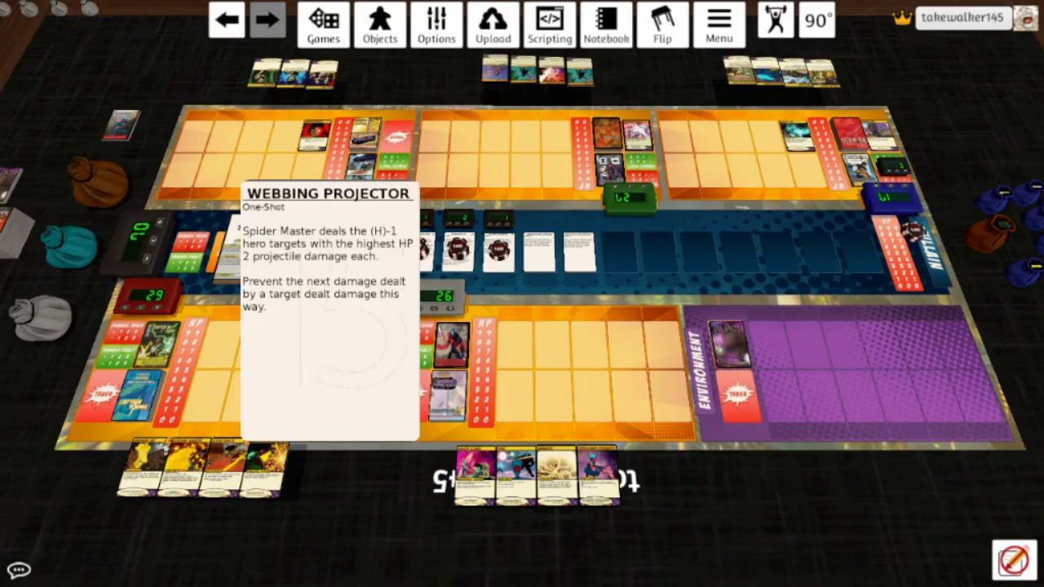
mouse_move(326, 320)
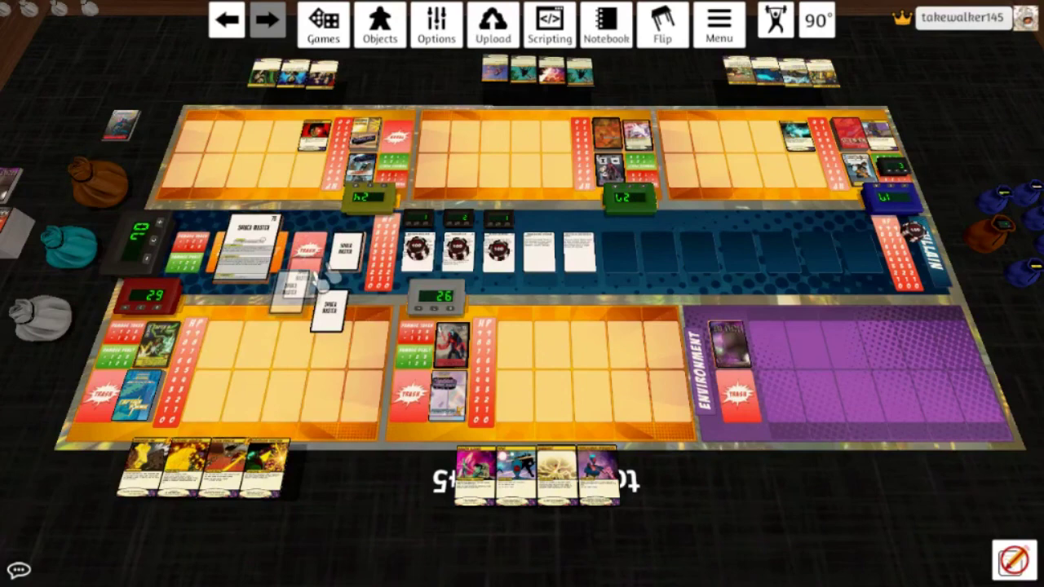
- Play a card from each near-side hero's hand, read Omnitron-XI's character card, and draw a card from Omnitron's deck
drag(226, 470, 224, 335)
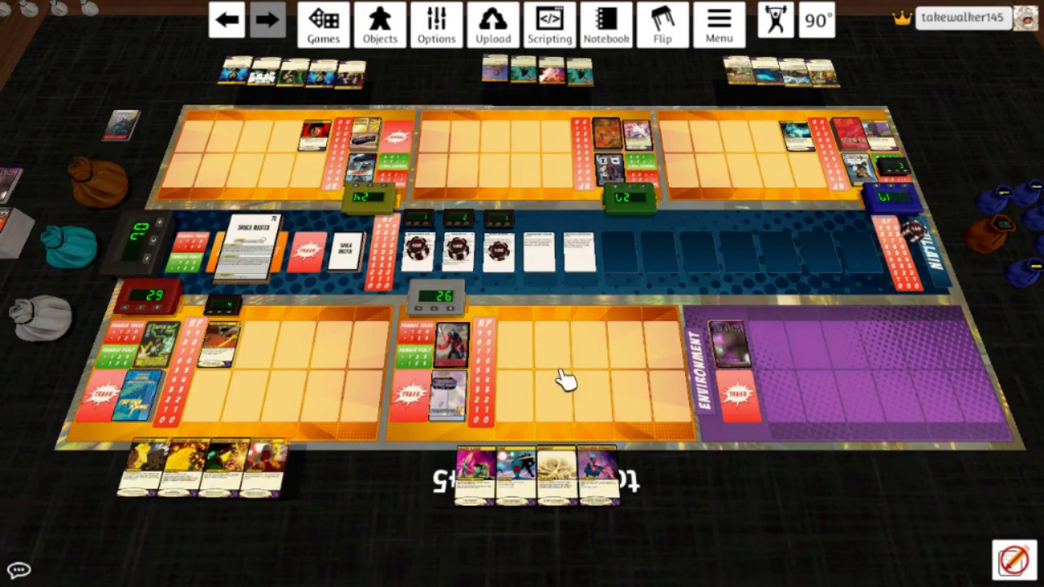
drag(476, 471, 518, 399)
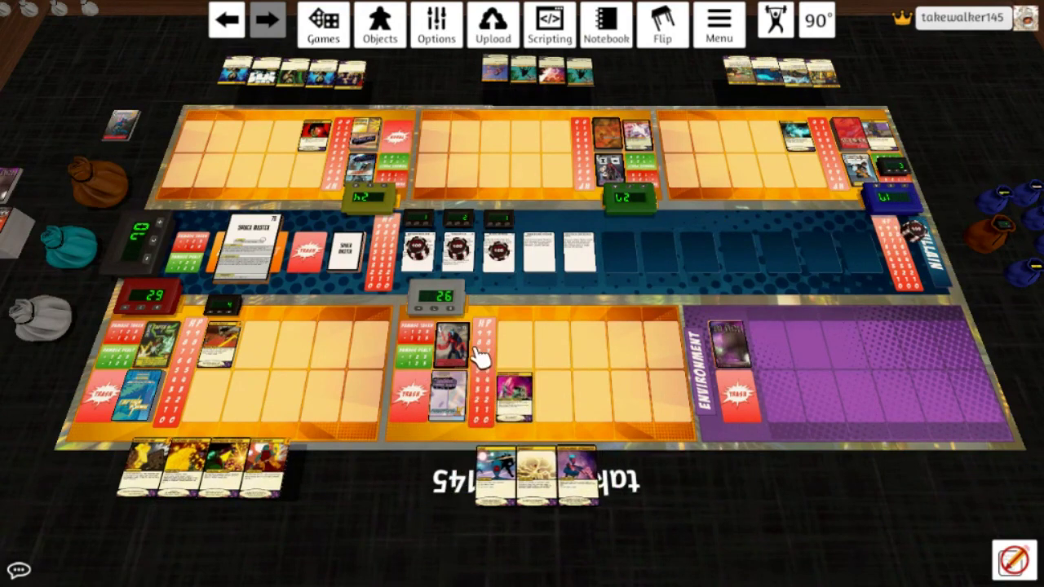
key(alt)
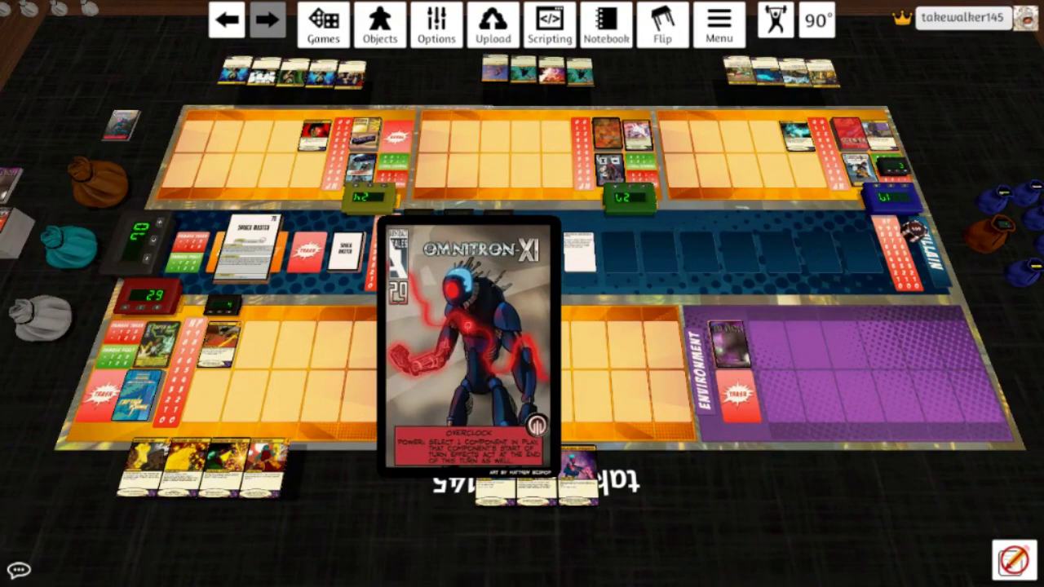
right_click(560, 340)
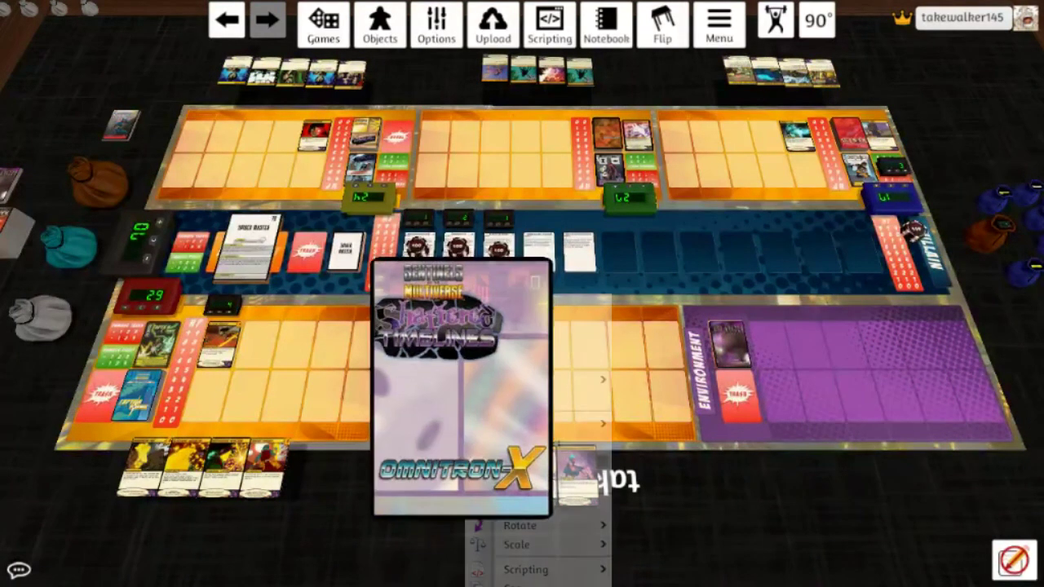
click(516, 400)
- Play the environment deck's top card face up into the environment trash and lay out the Inmate cards in the environment slots
mouse_move(743, 351)
mouse_down()
mouse_move(820, 351)
mouse_move(681, 360)
mouse_move(744, 395)
mouse_up()
key(f)
key(alt)
key(f)
key(f)
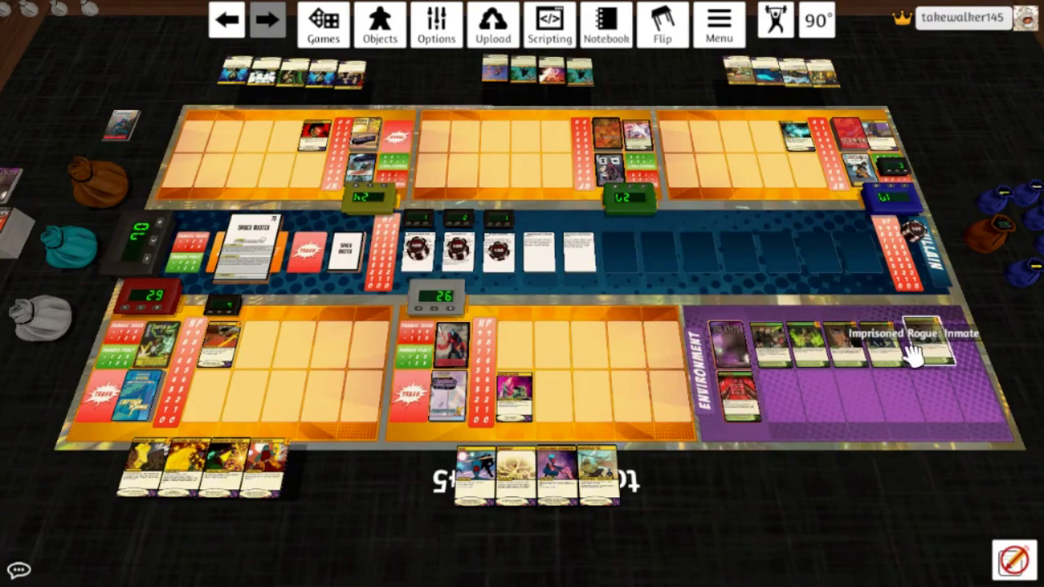
- Move the first environment card in play to the trash and shift the remaining environment cards over one slot
drag(778, 353, 743, 397)
drag(773, 319, 972, 385)
drag(806, 360, 759, 363)
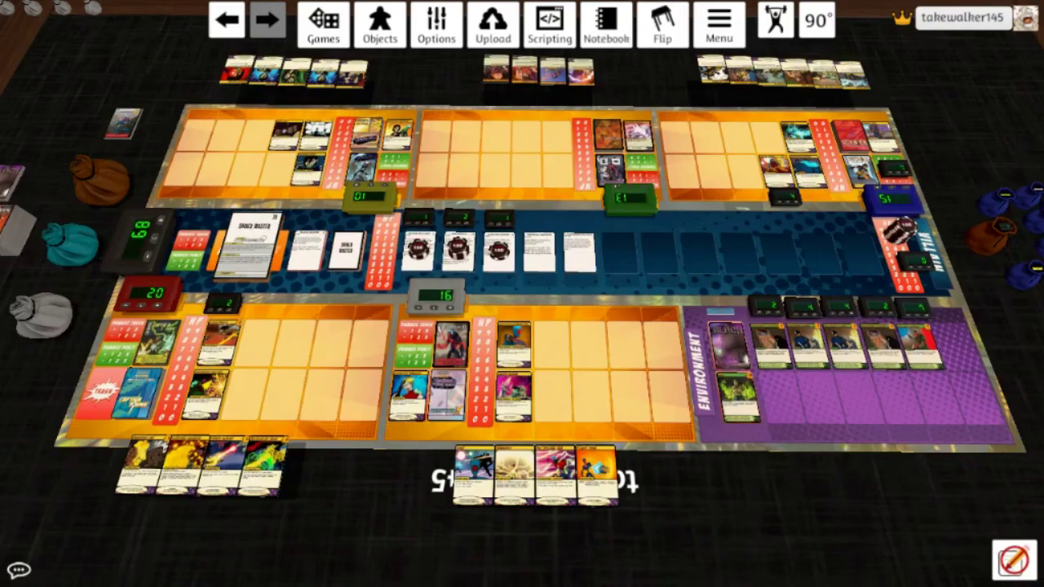
- Flip the table to end the game and open the singleplayer game menu
click(664, 24)
key(Escape)
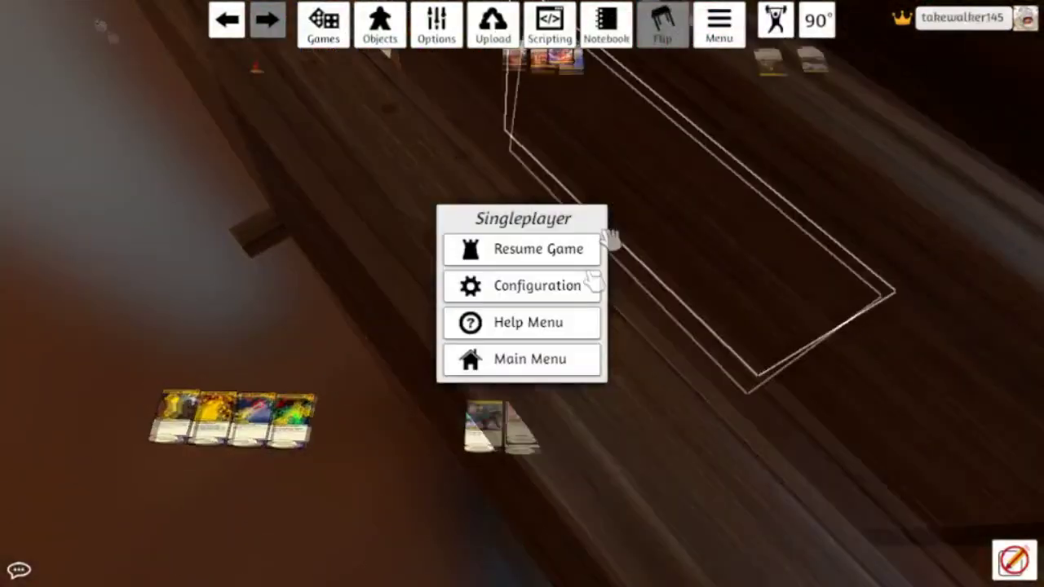